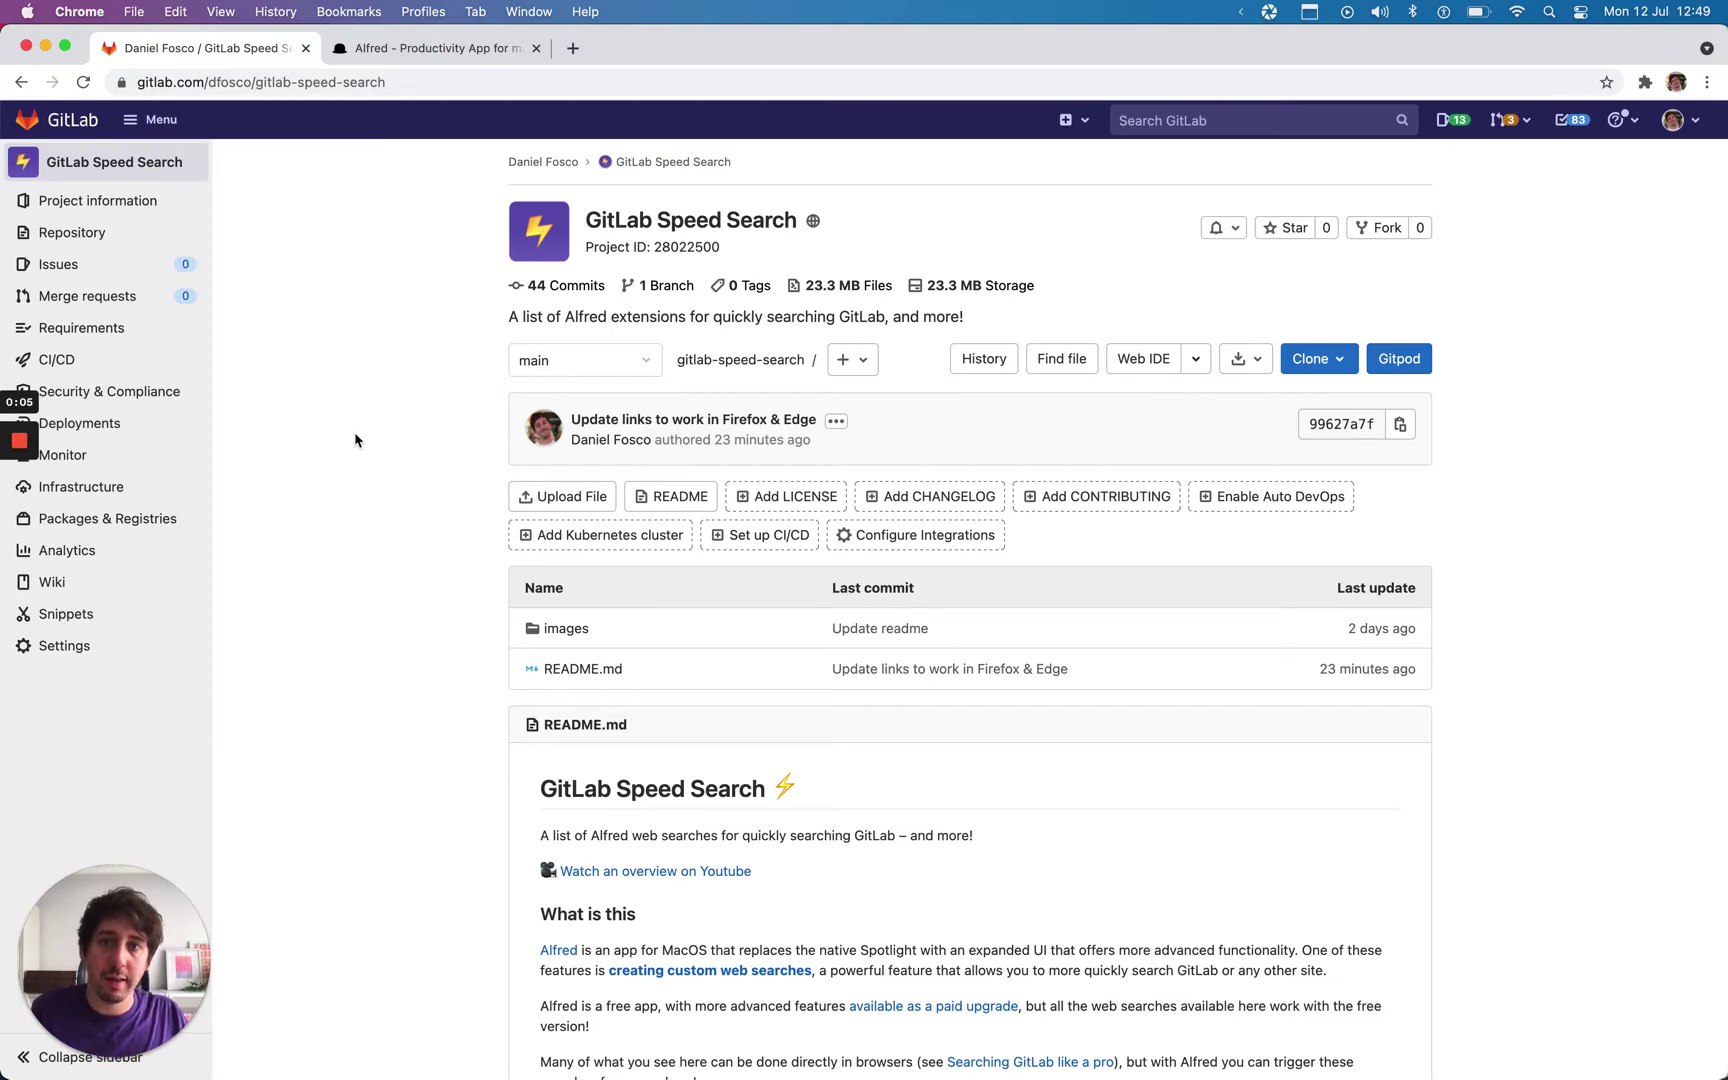
Step: Glance at the Alfred website, then return to and scroll the GitLab Speed Search project page
click(411, 58)
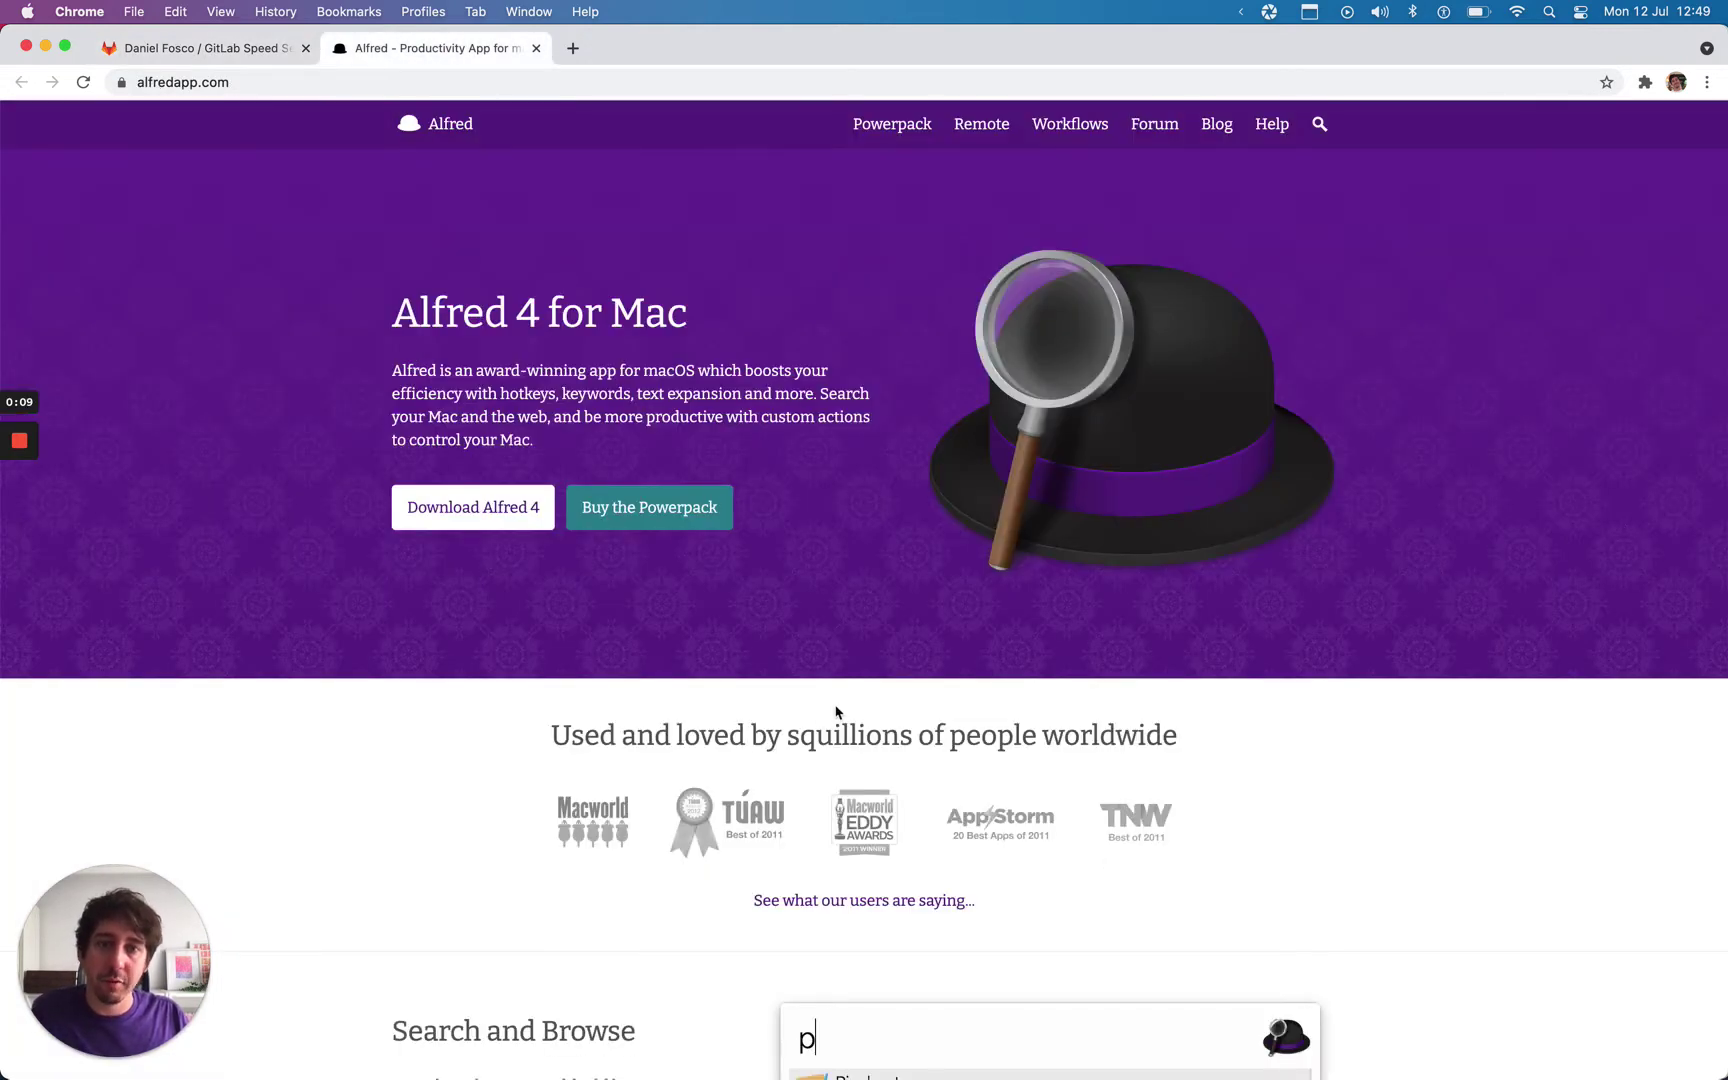
key(alt+space)
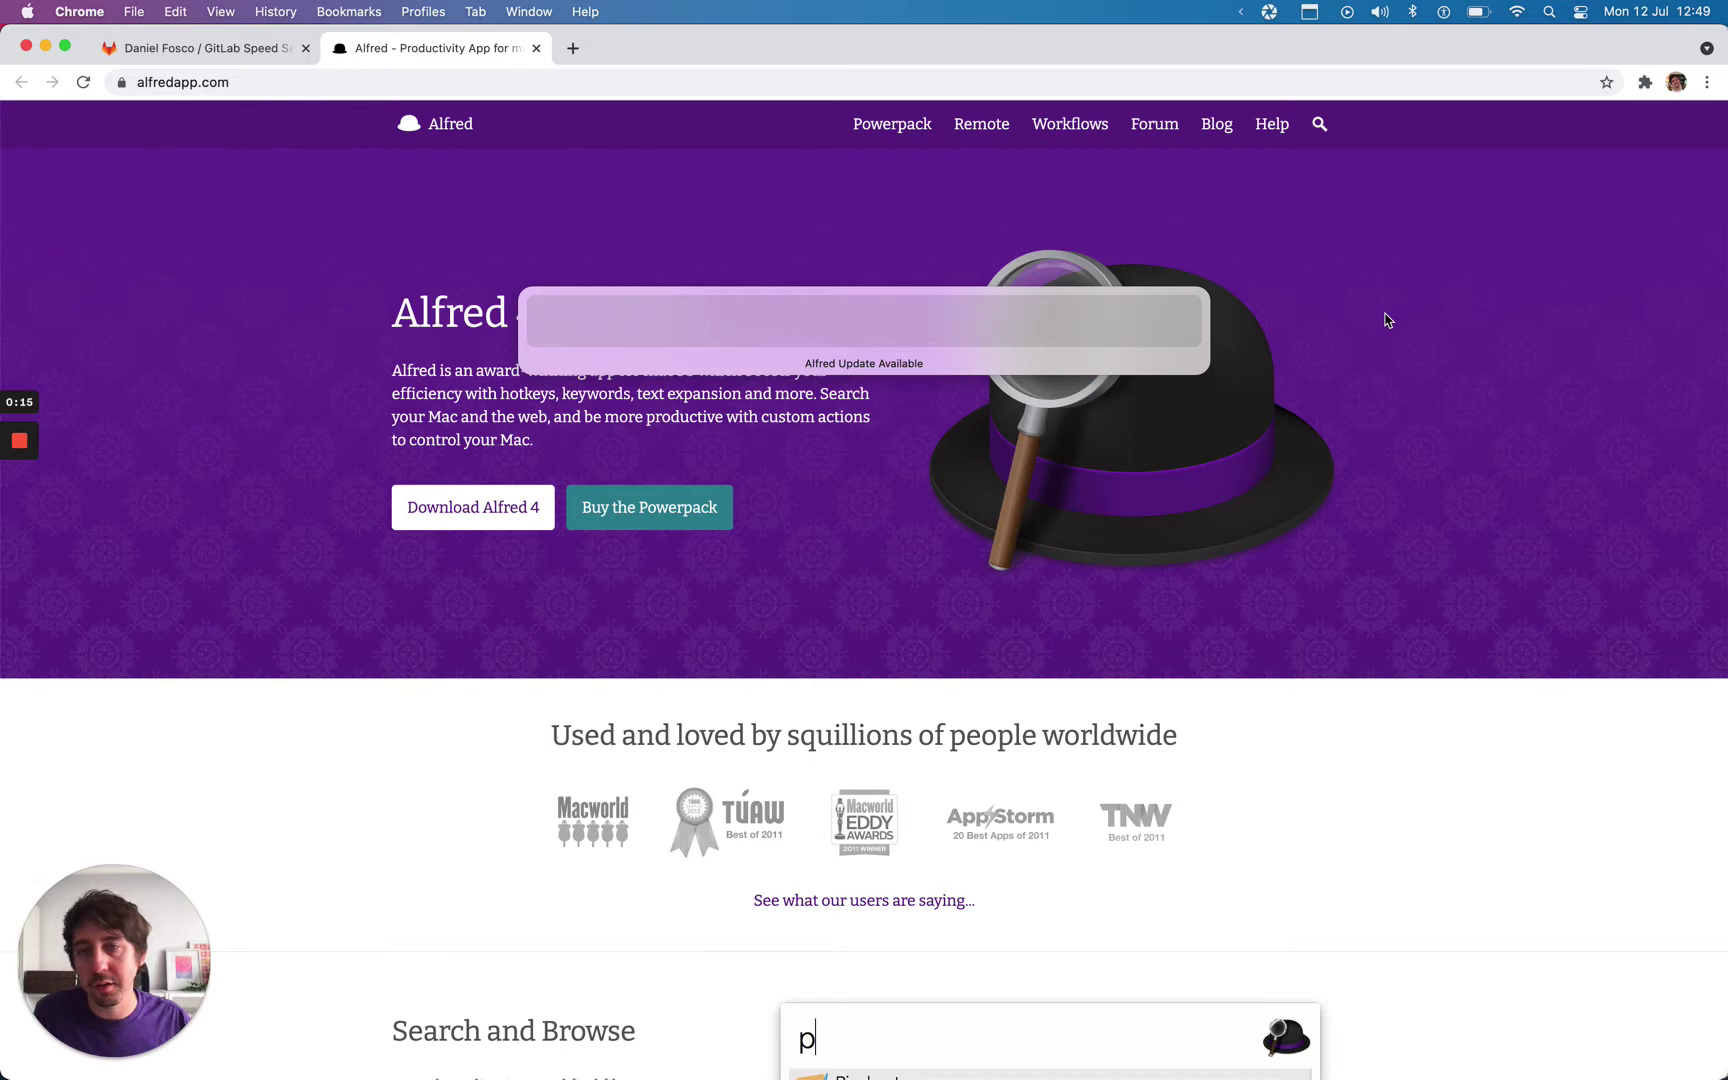
key(Escape)
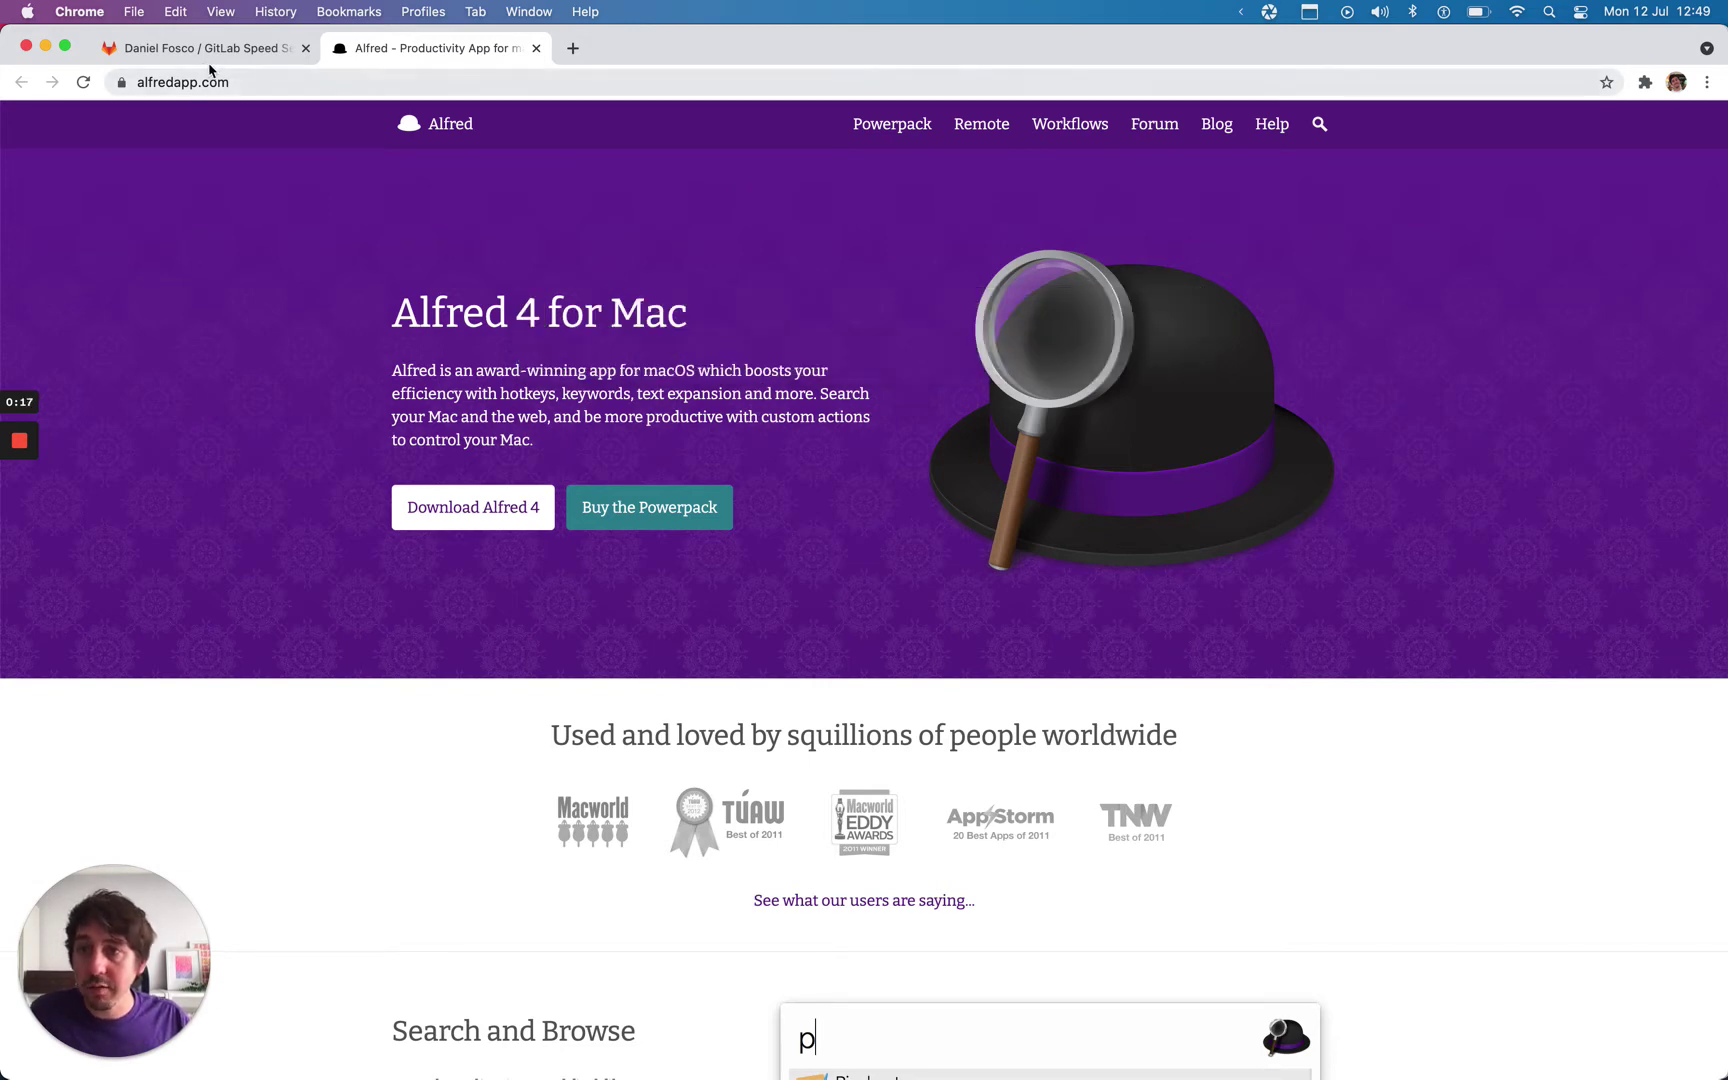
click(205, 50)
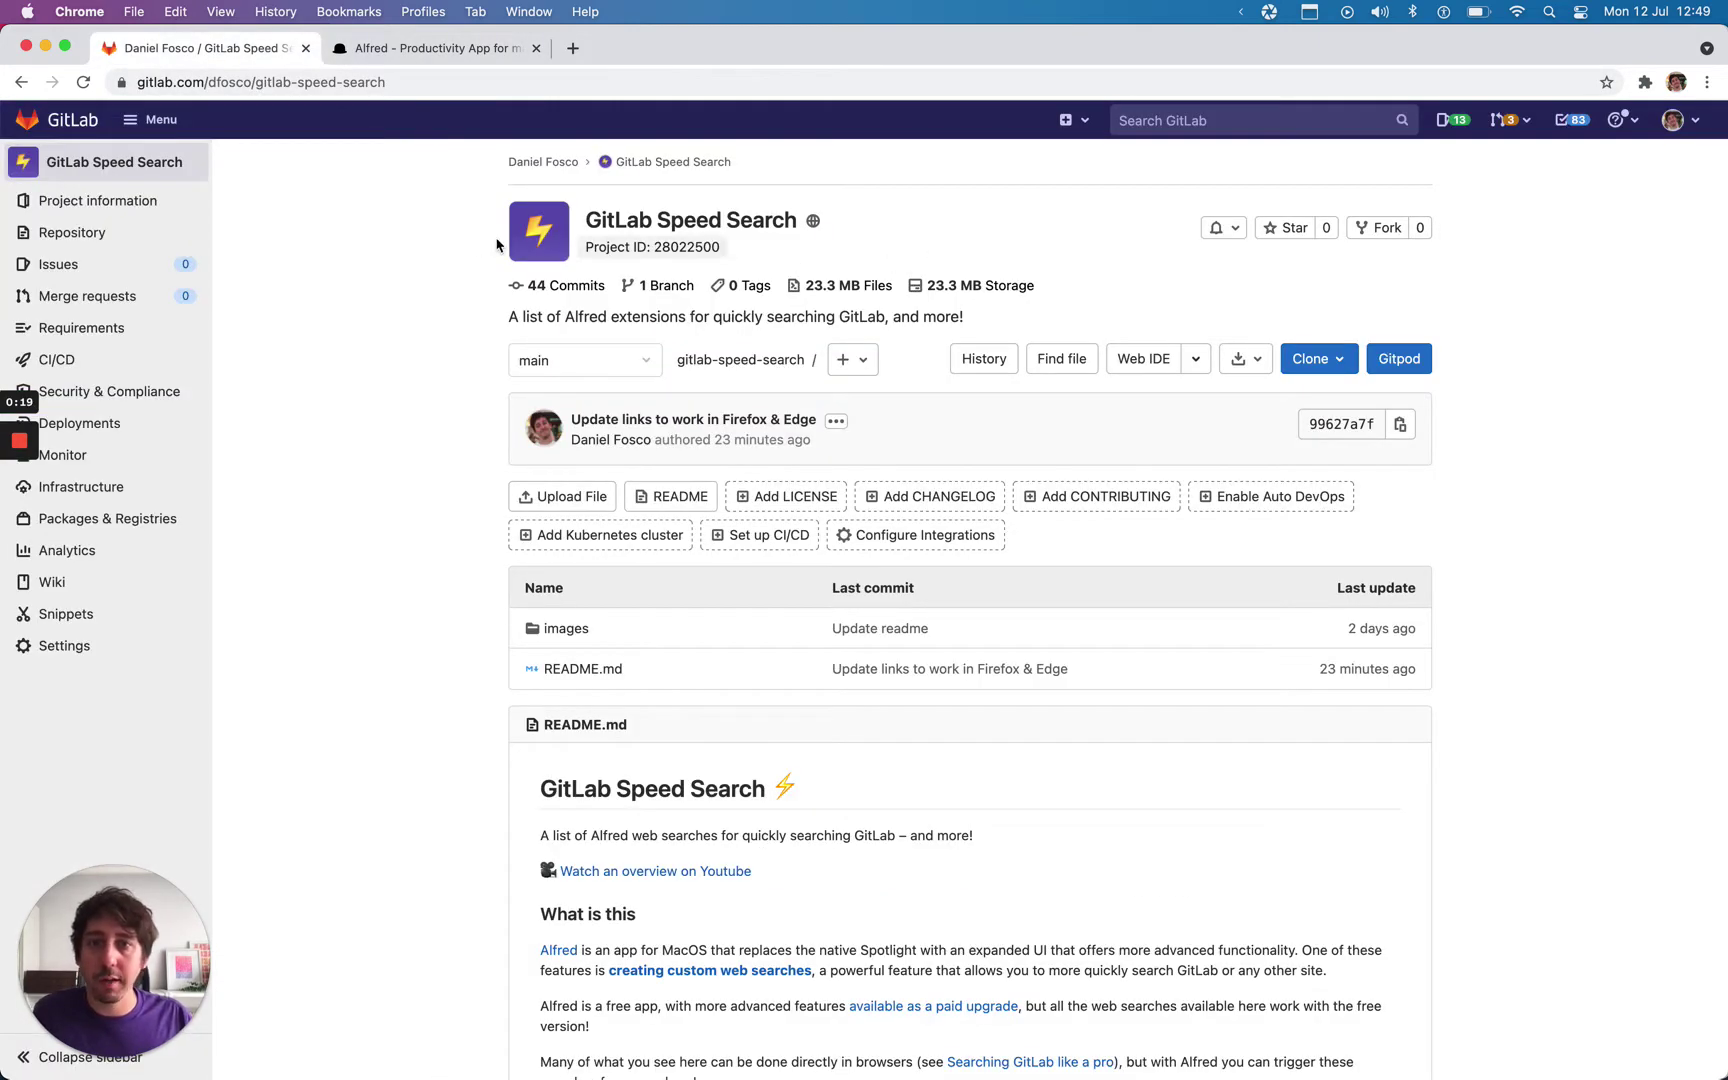
scroll(455, 355, down, 1)
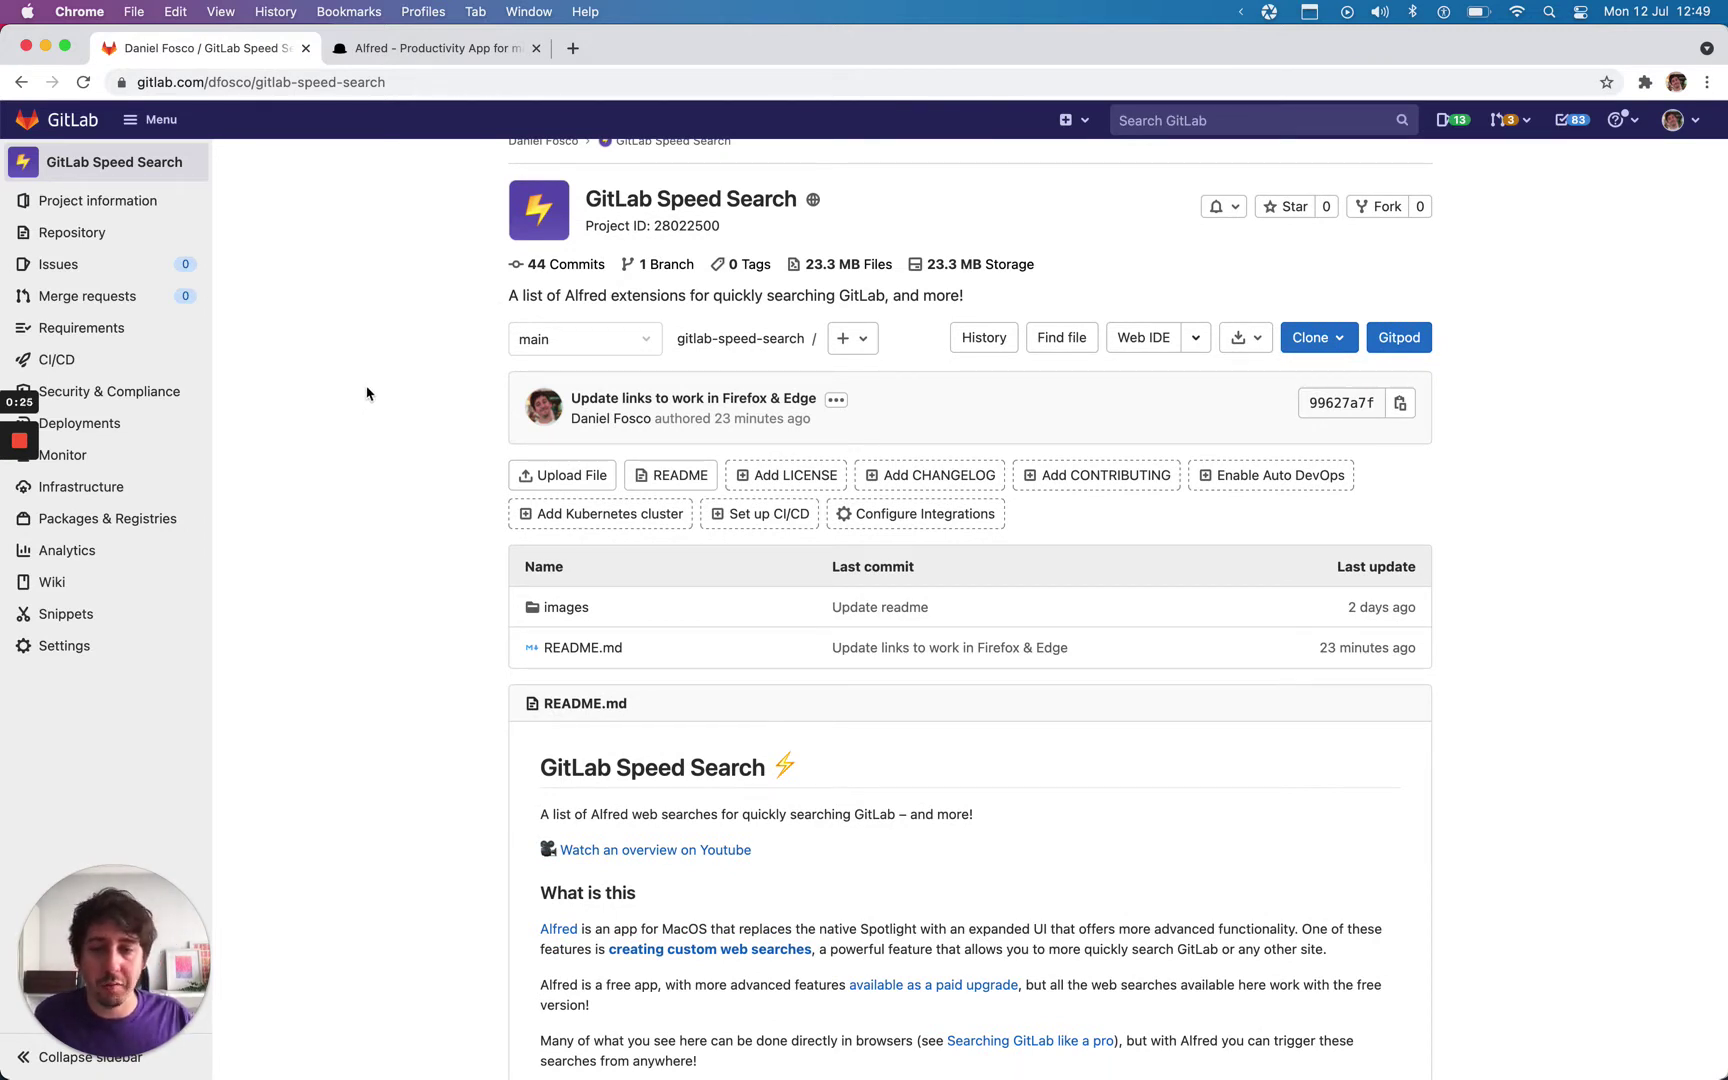
scroll(390, 417, down, 2)
scroll(393, 418, up, 3)
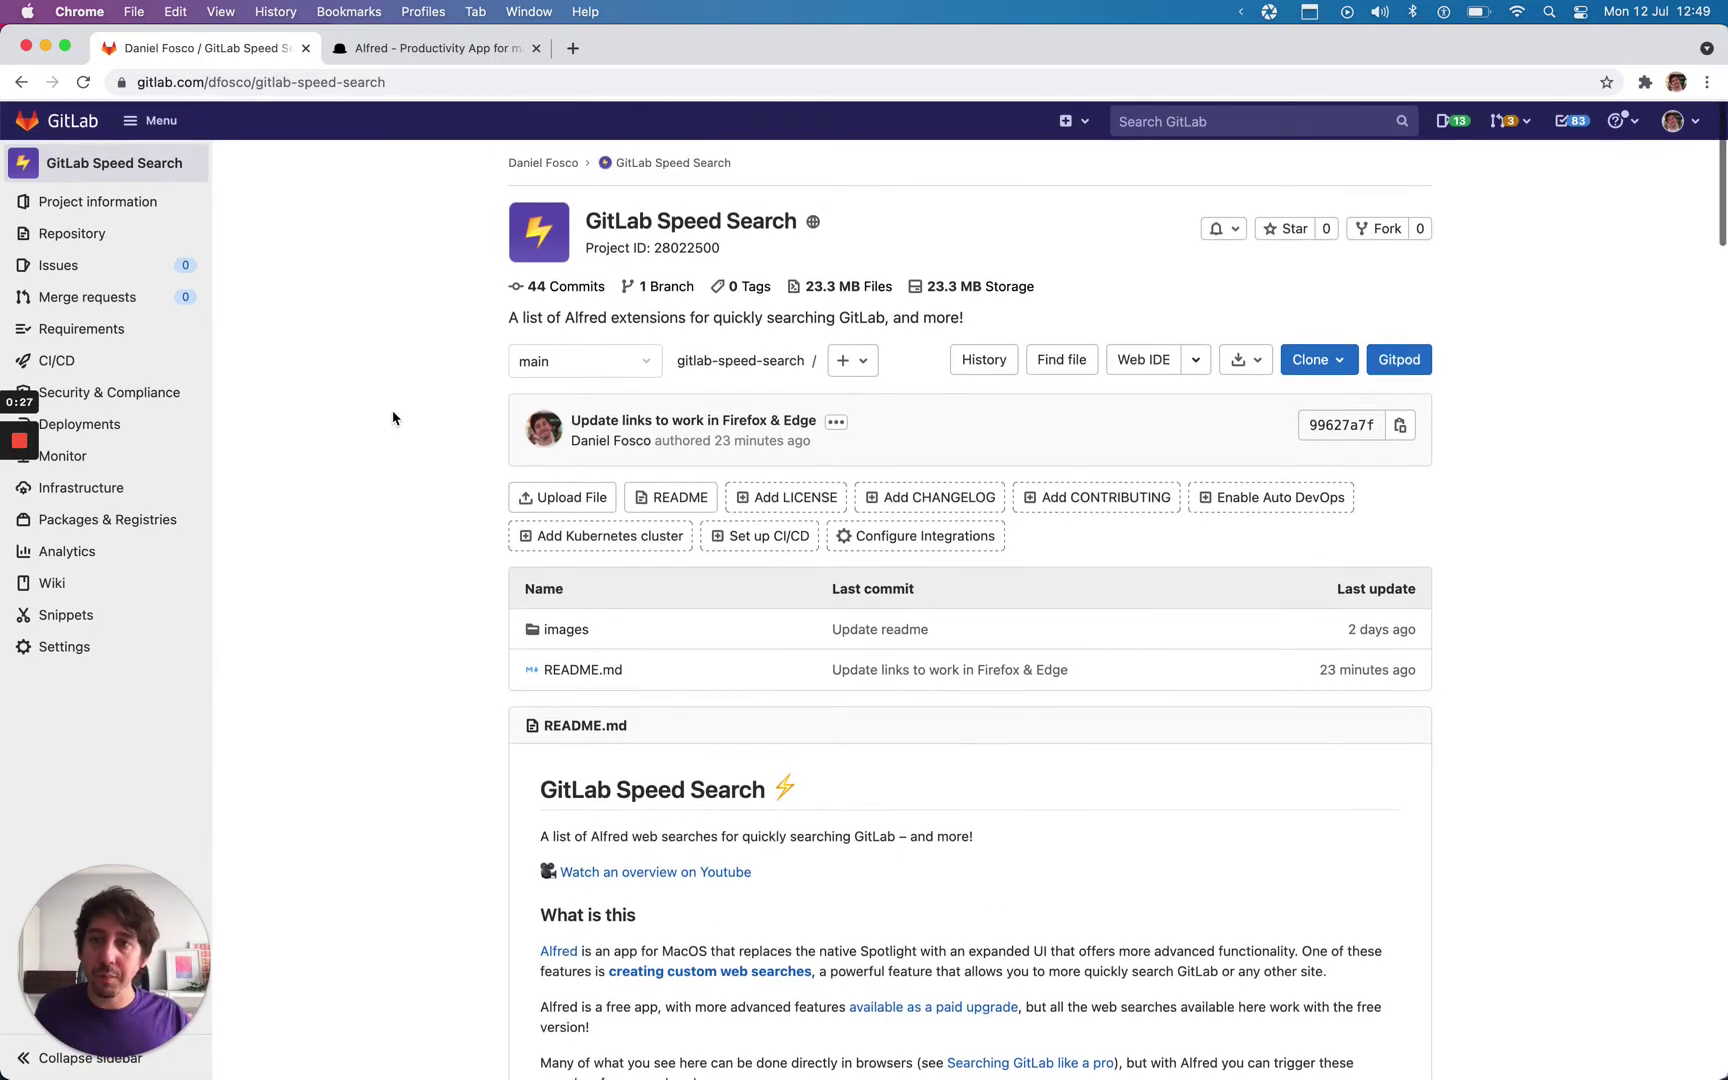
Step: Run Alfred's 'gg' GitLab Handbook search for 'jobs to be done'
key(alt+space)
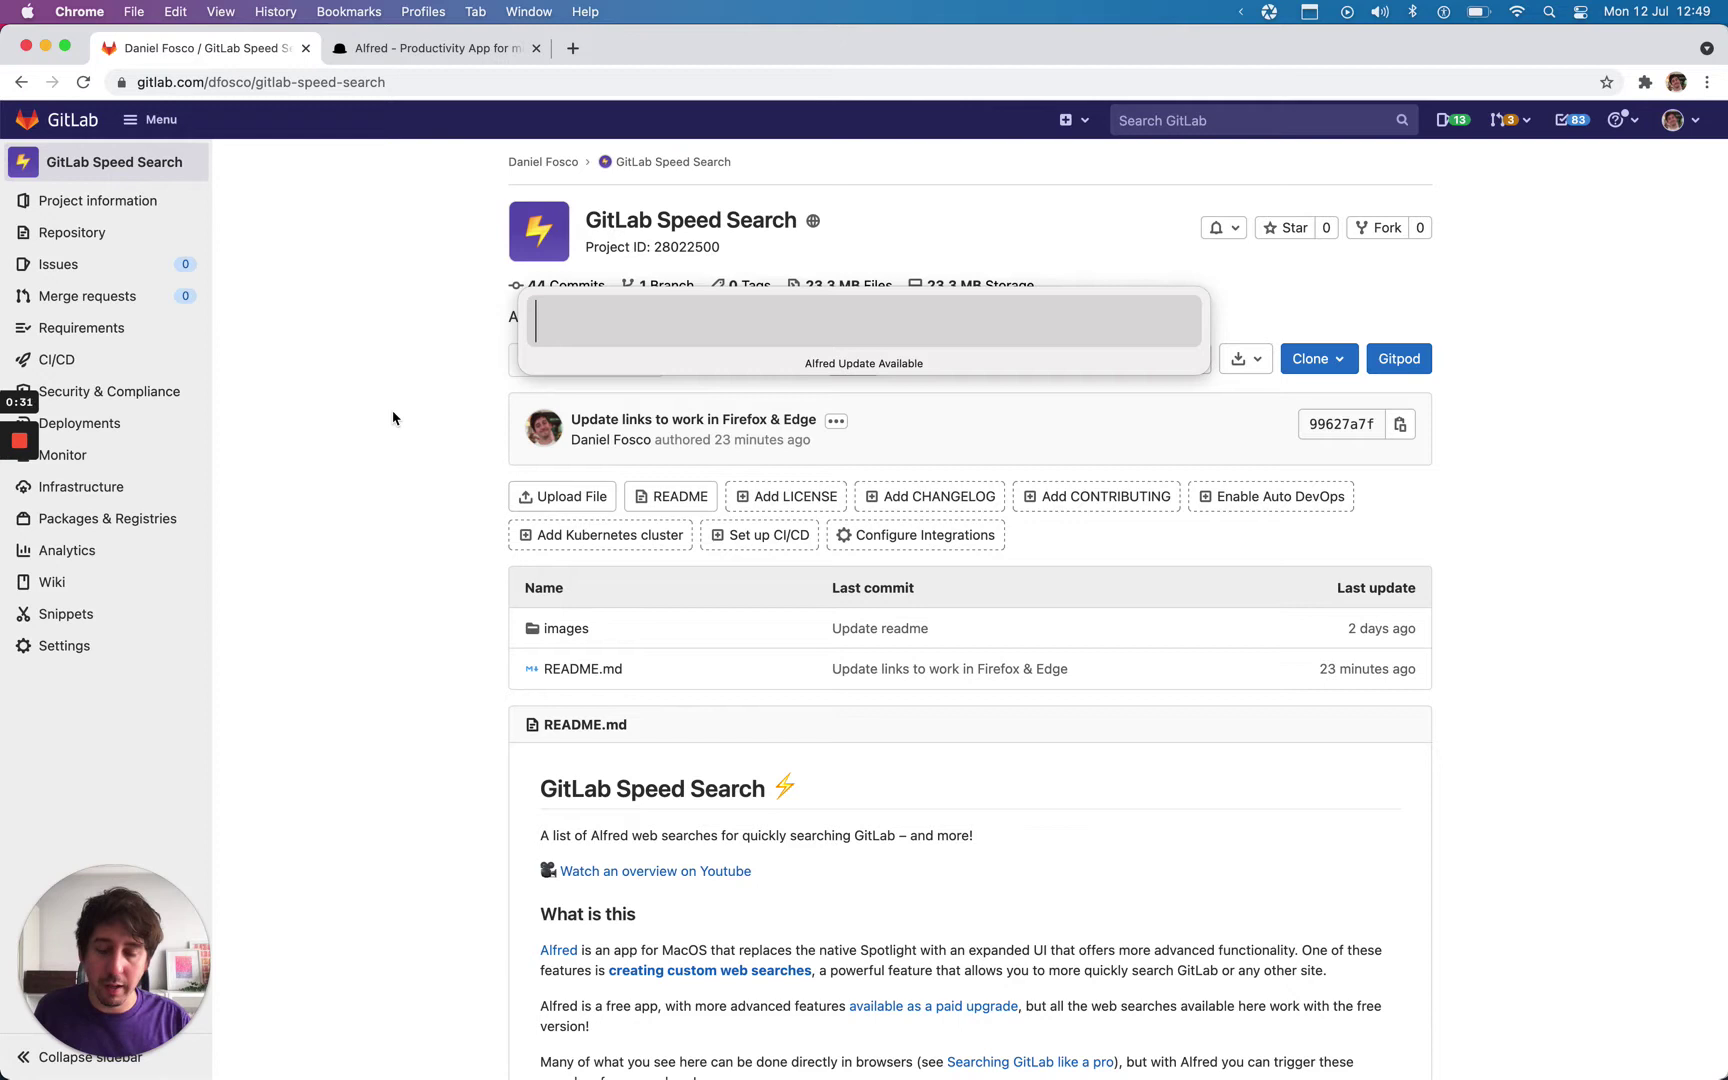
text(gg)
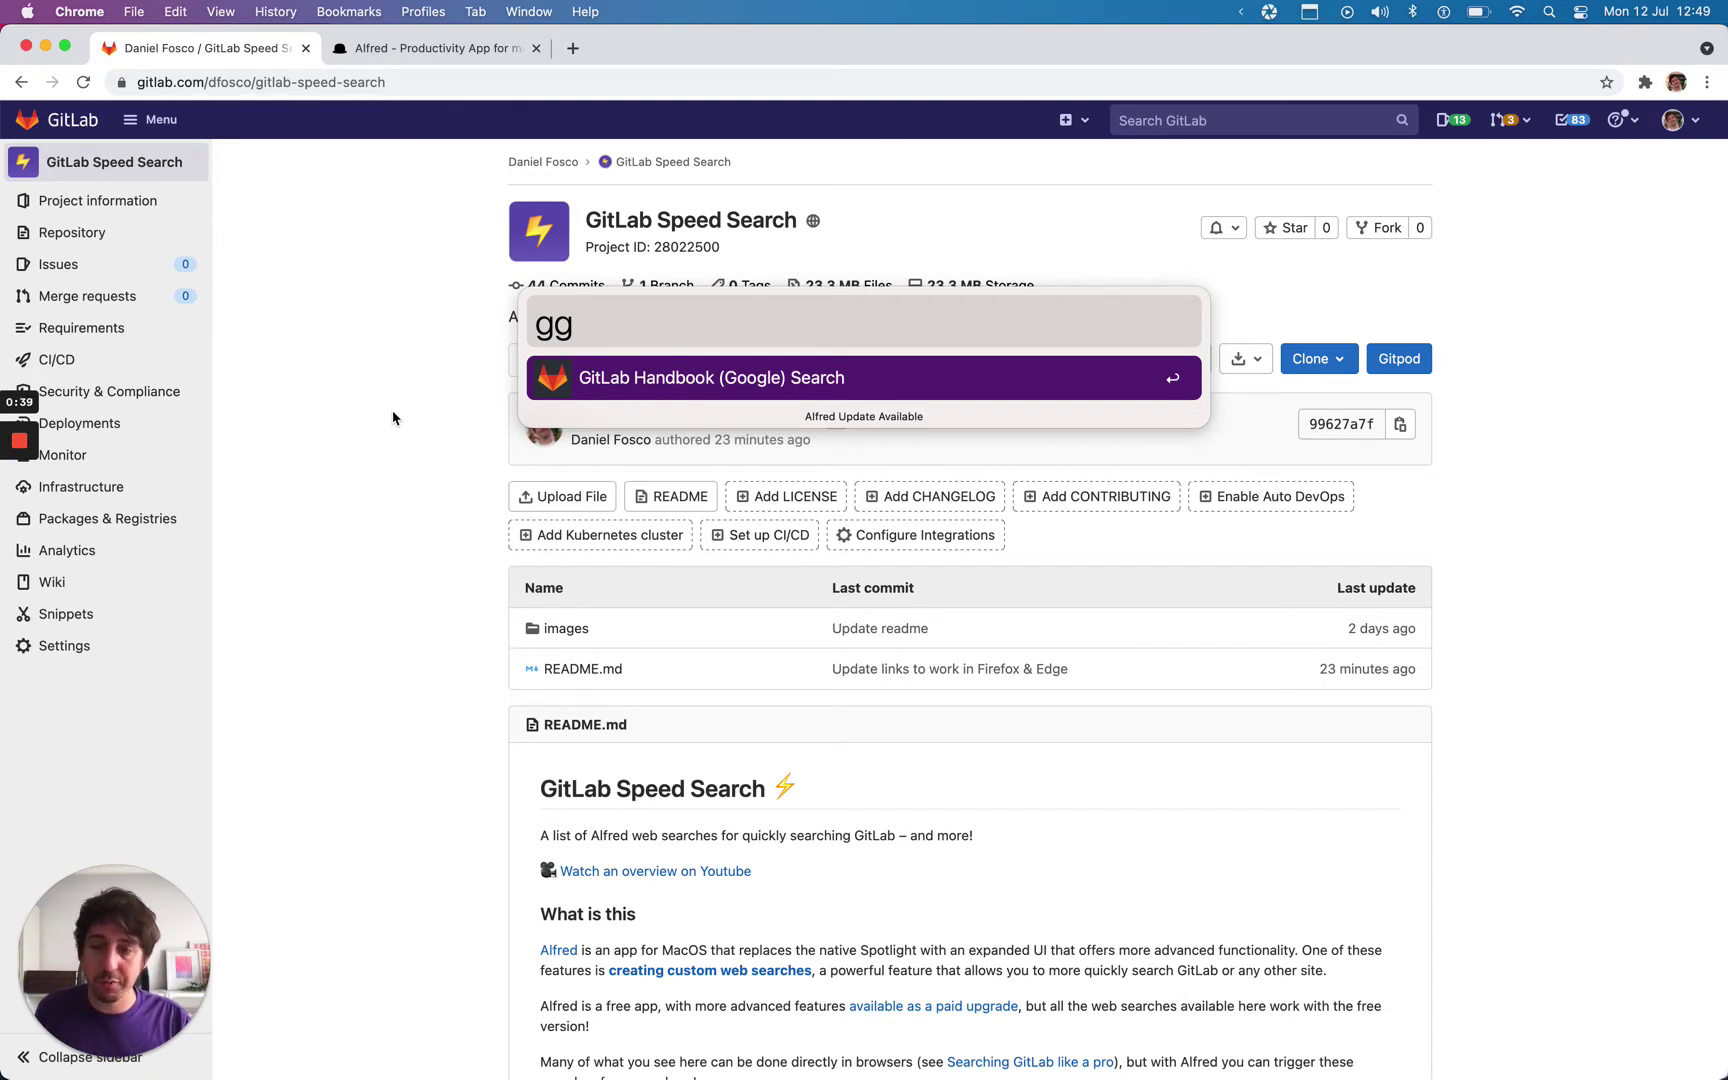
text(jobs to be done)
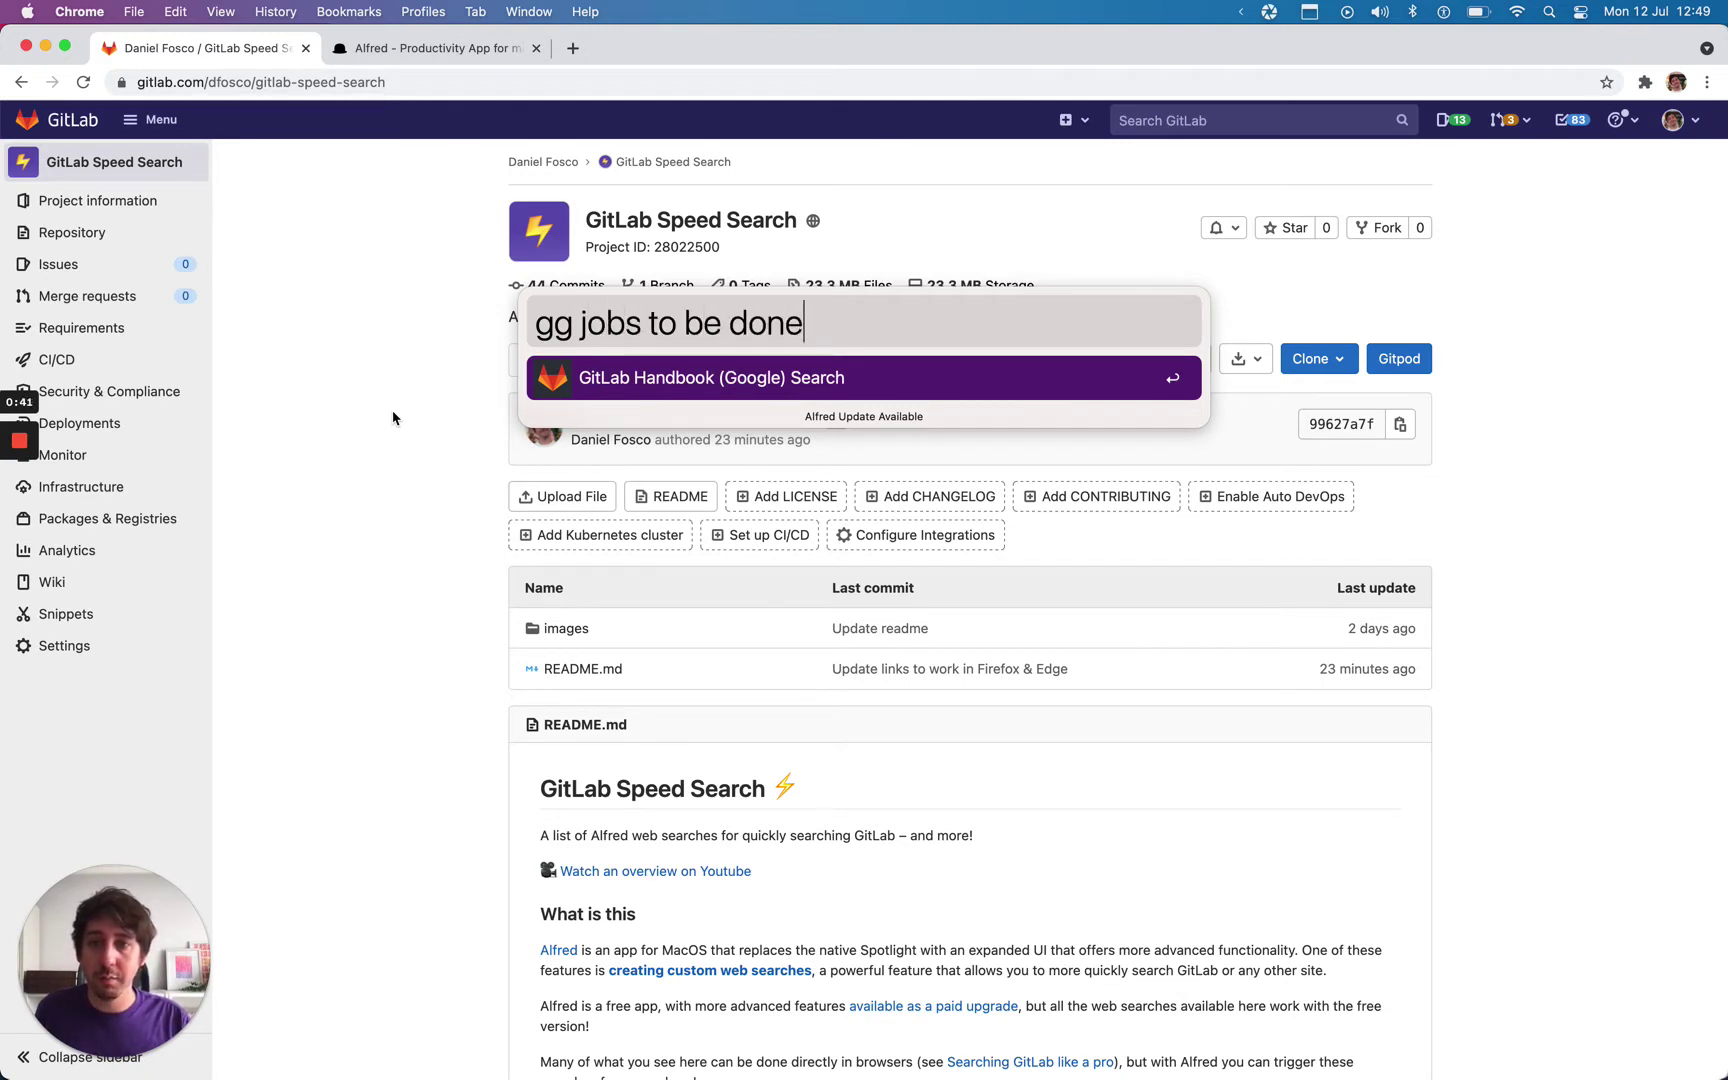
key(Return)
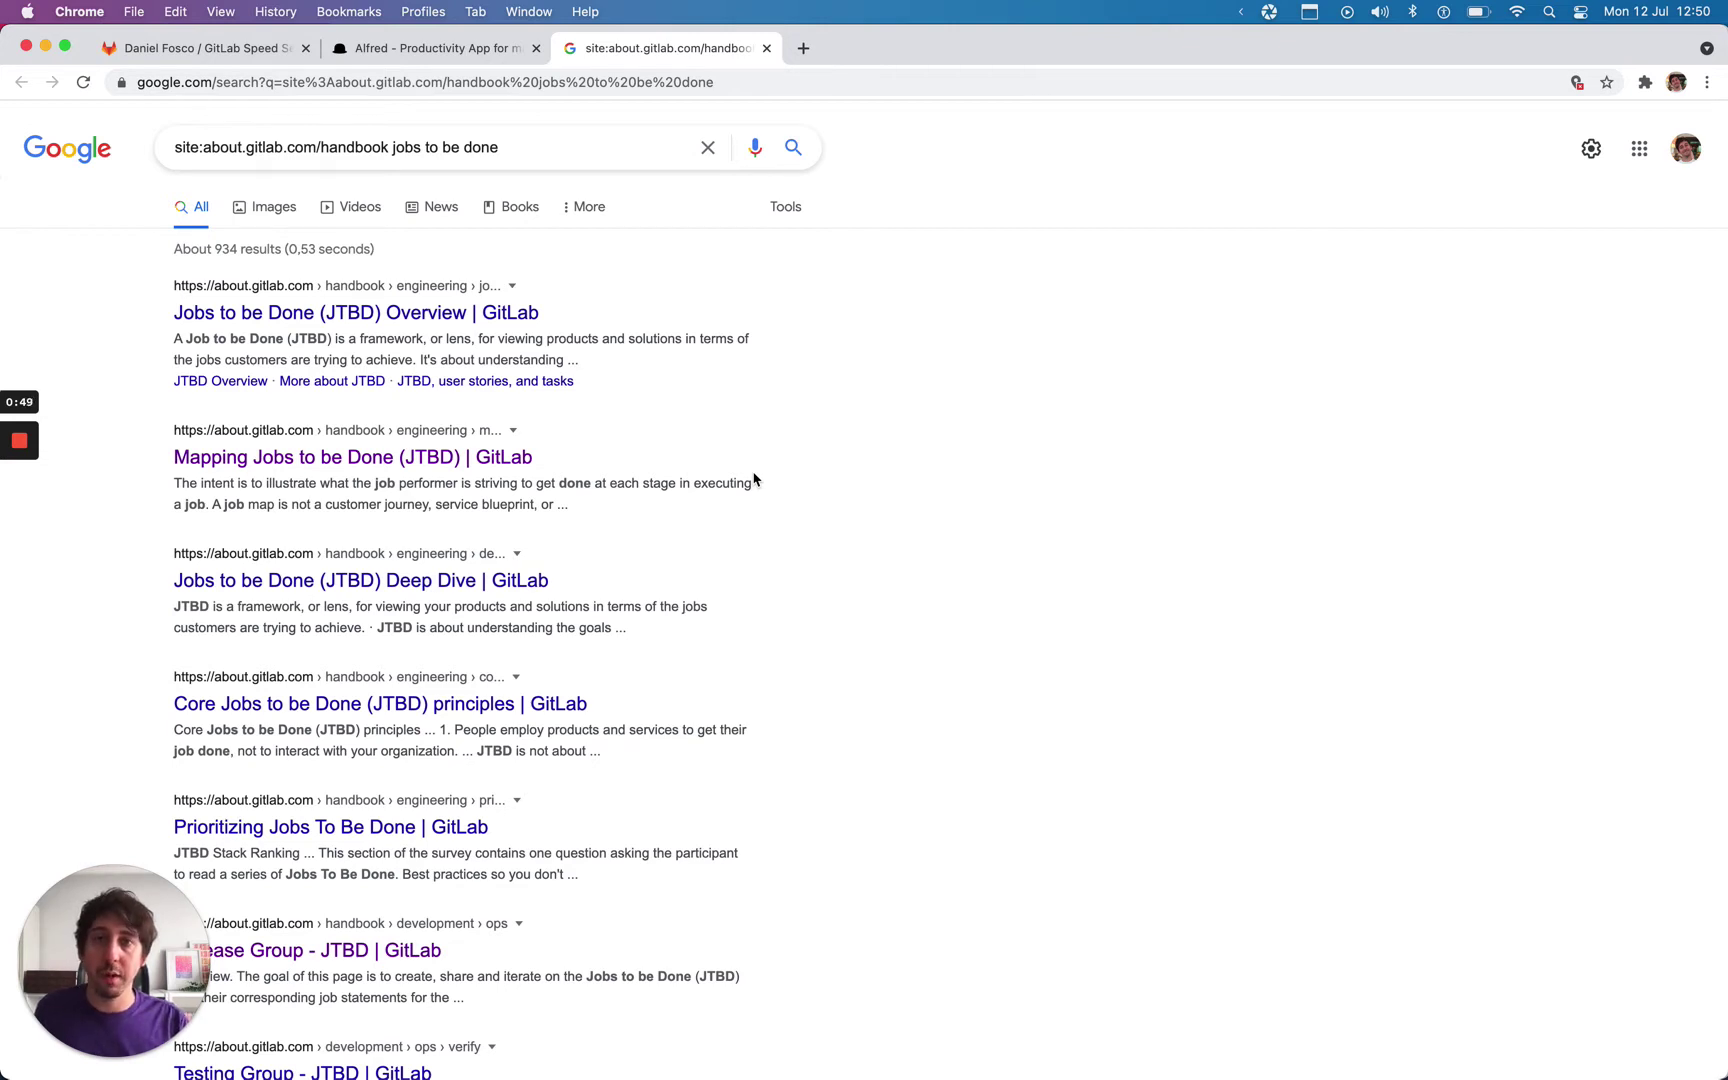
Step: Use Alfred's 'issue author' search to list GitLab issues by a colleague's username
key(alt+space)
text(iss)
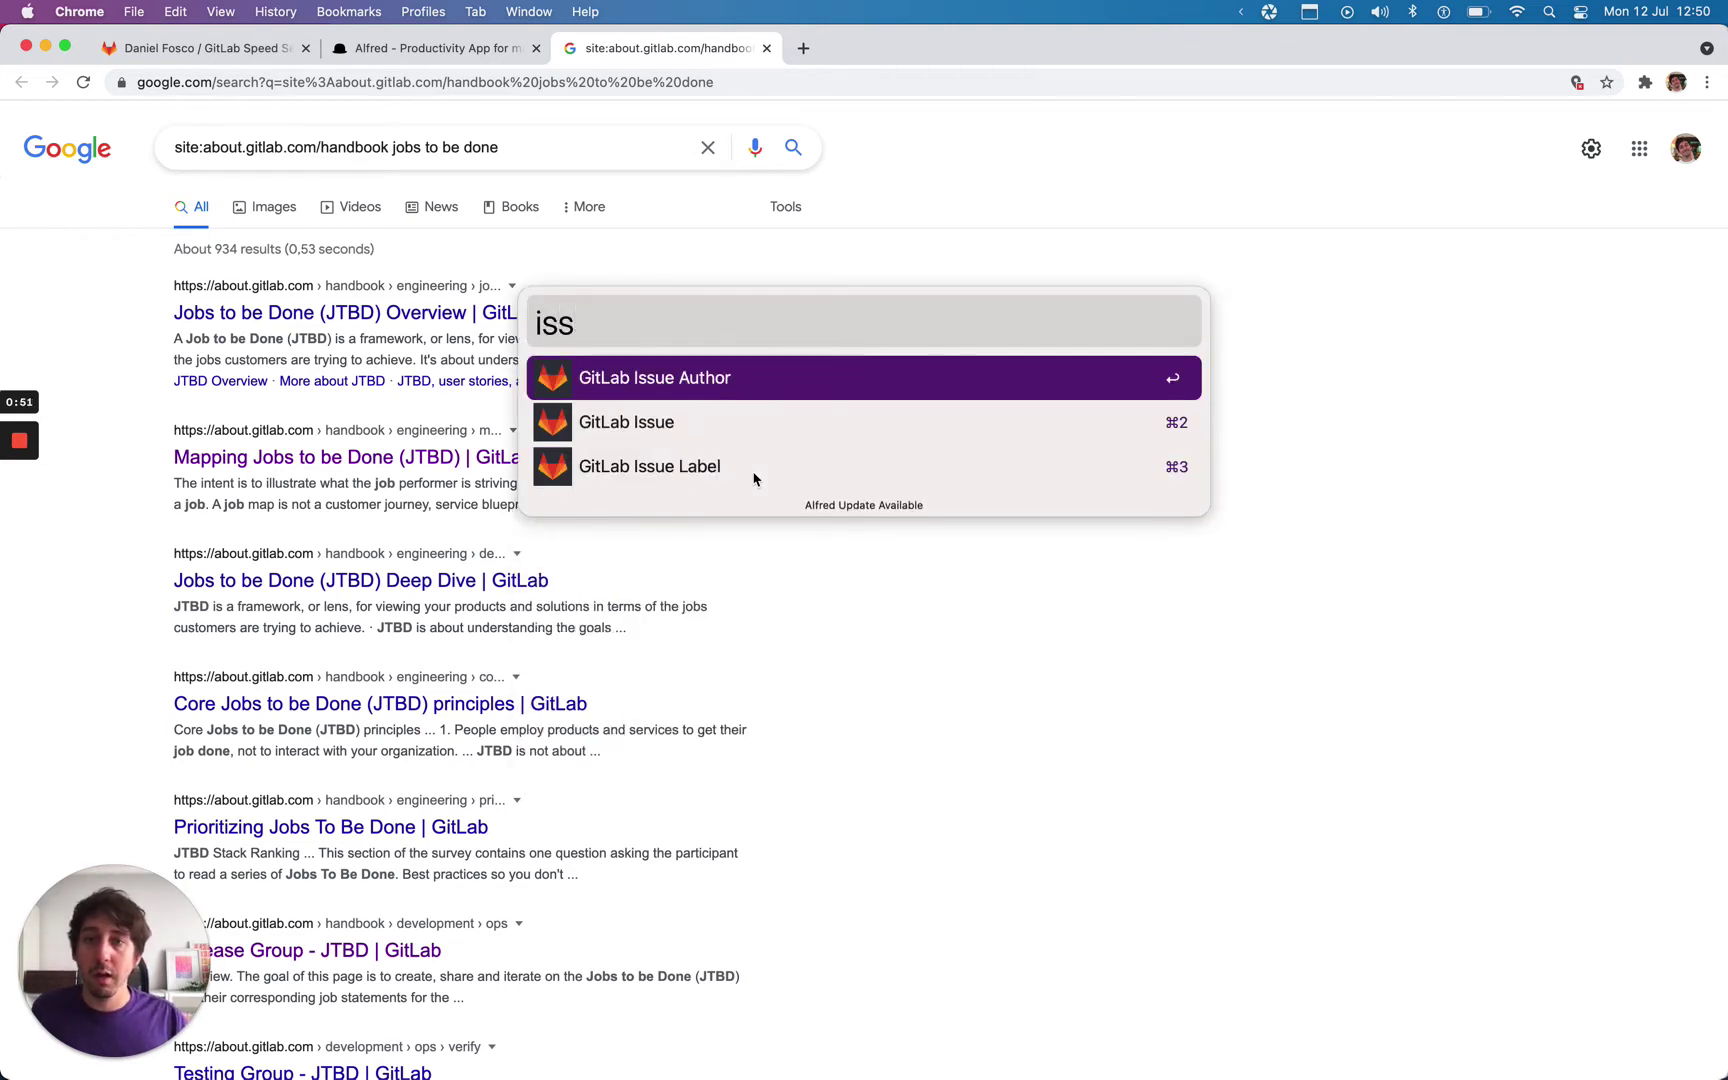
key(Down)
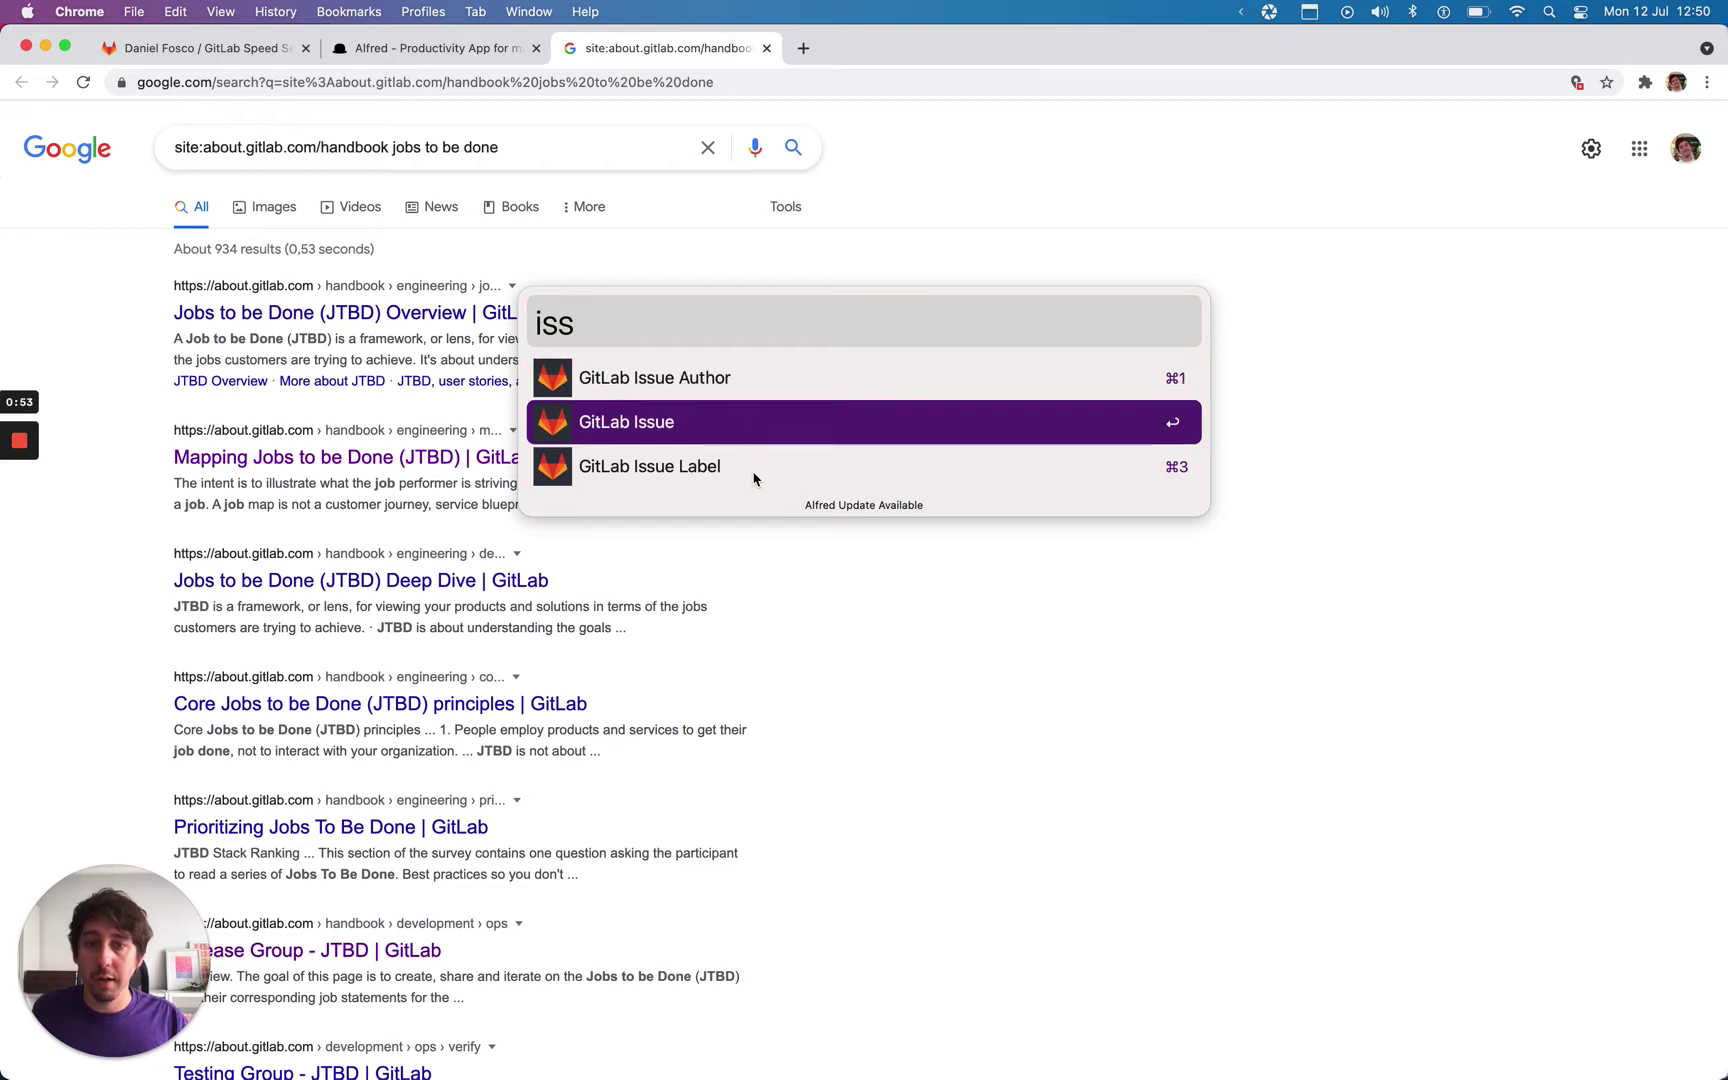
key(Down)
key(Down)
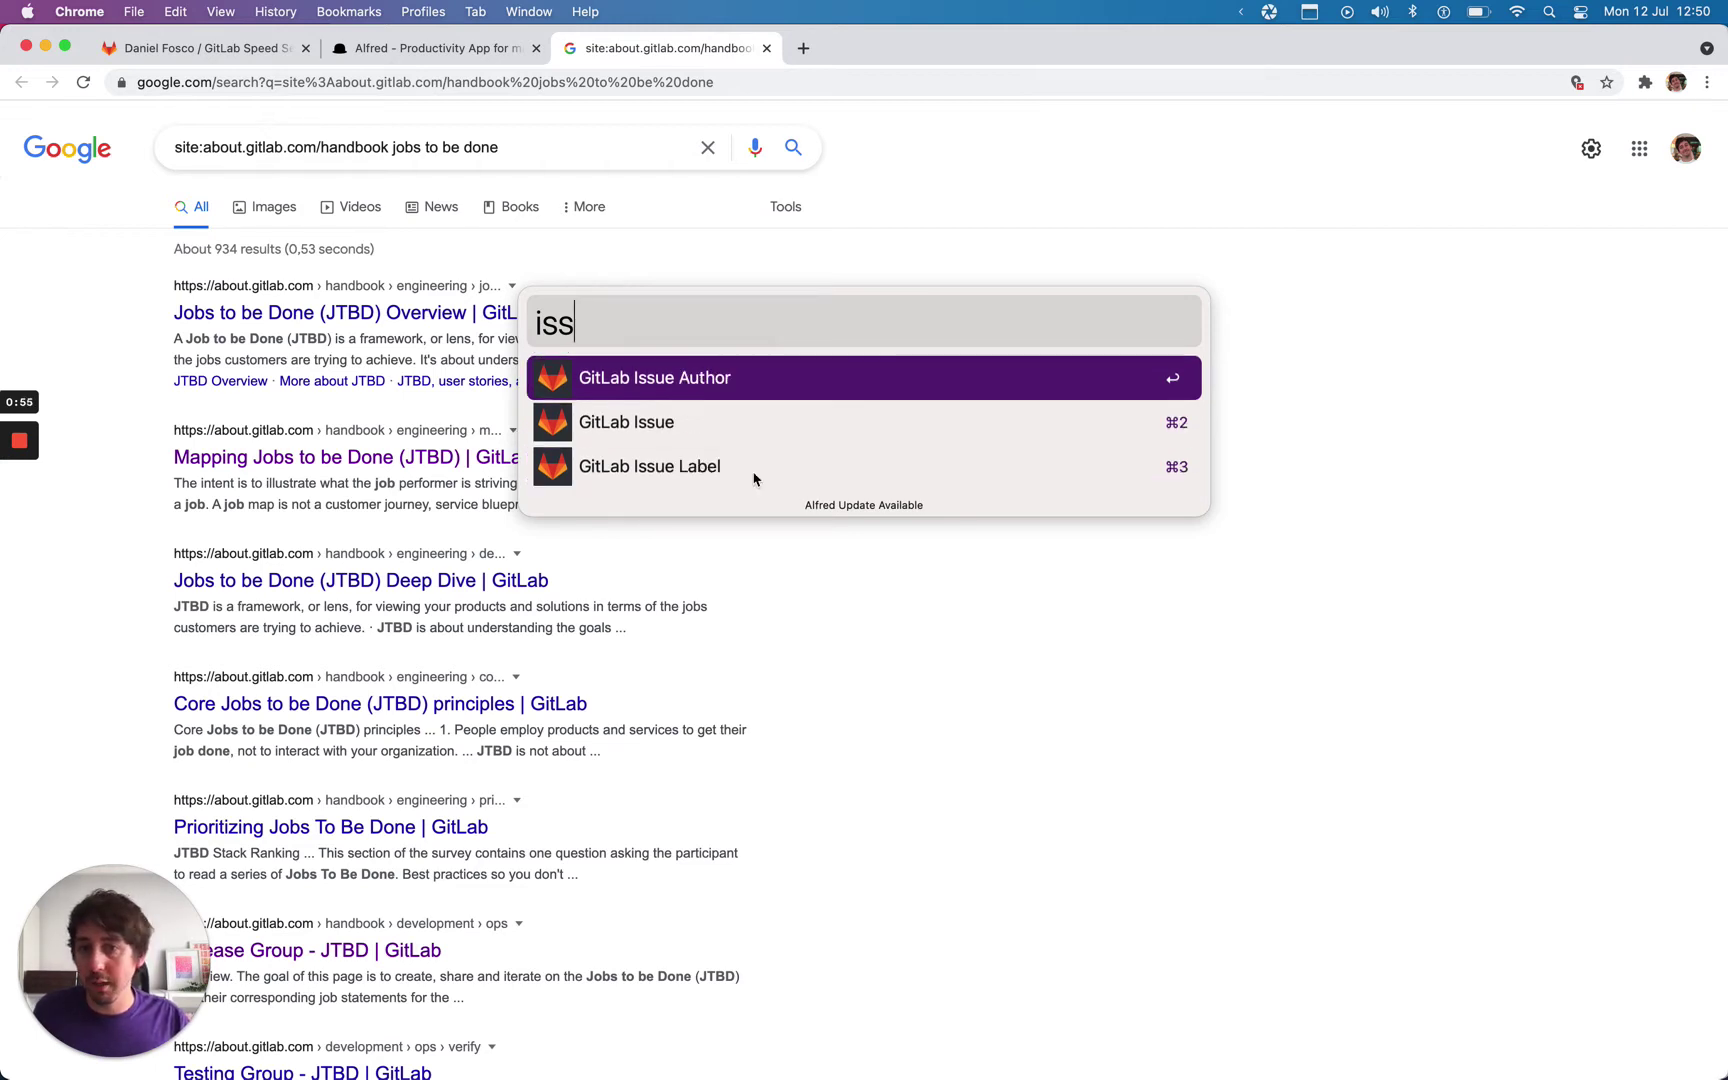
key(Tab)
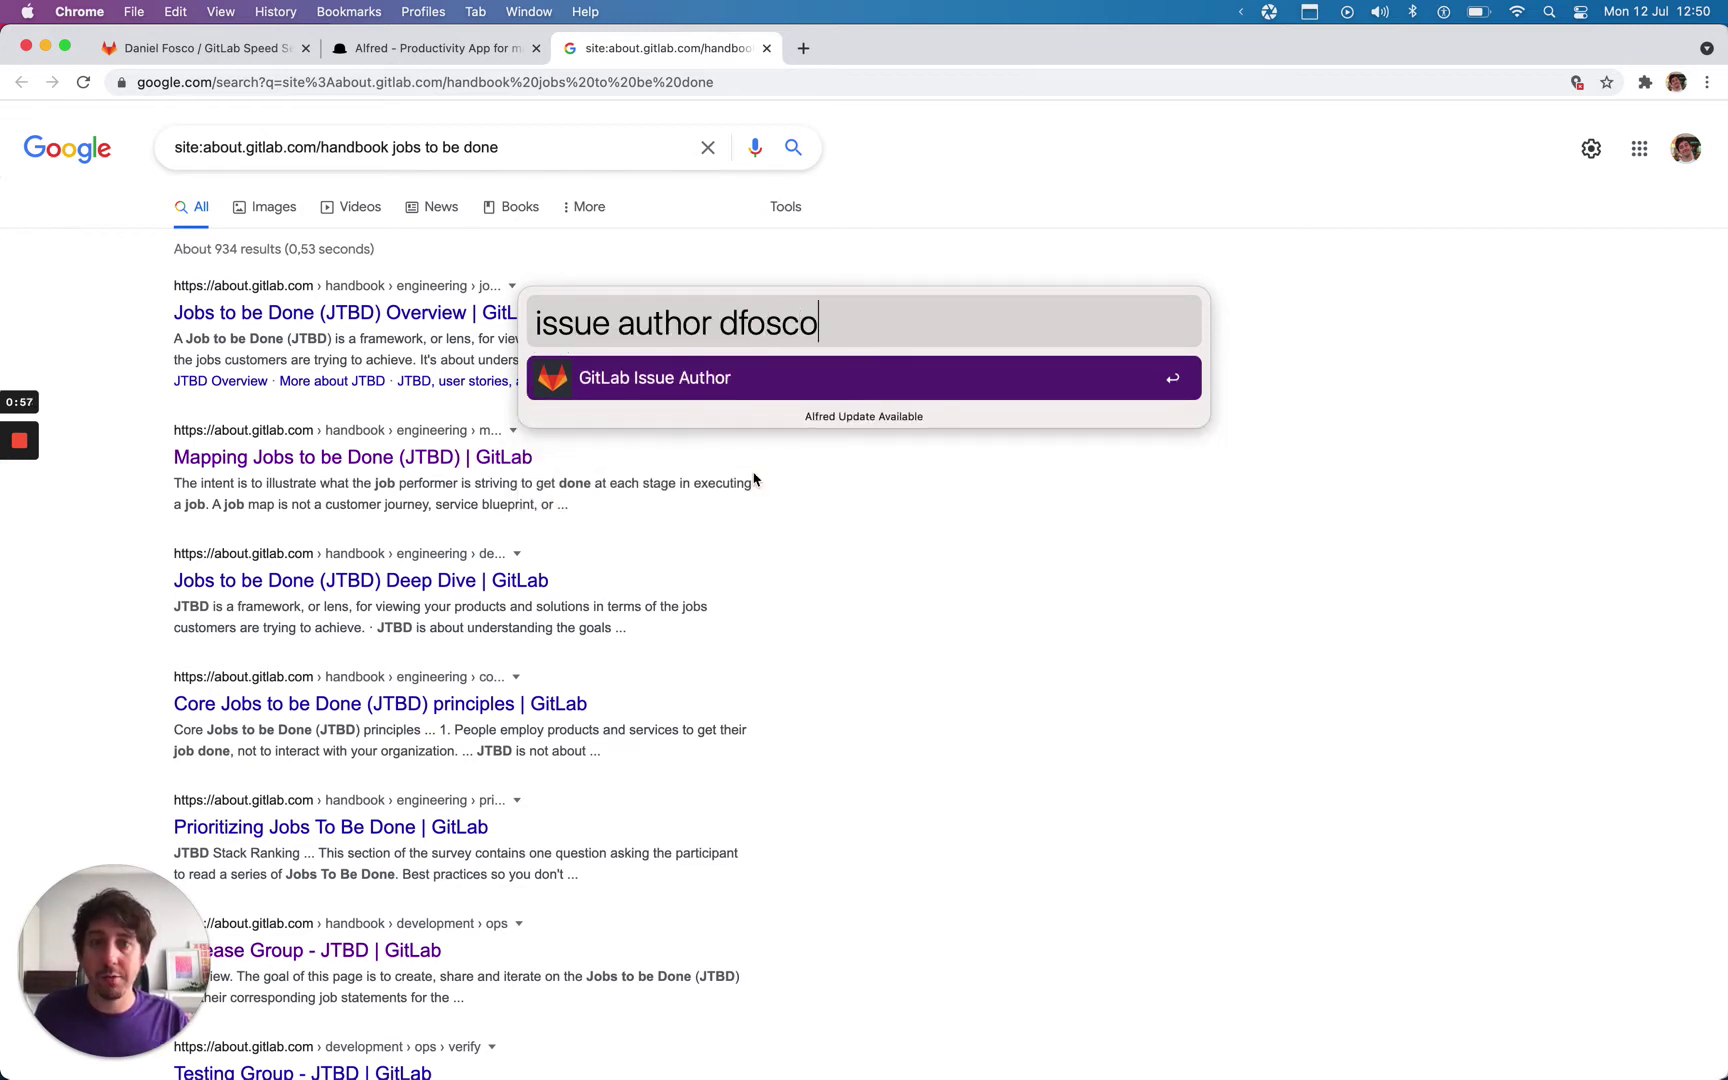
key(Return)
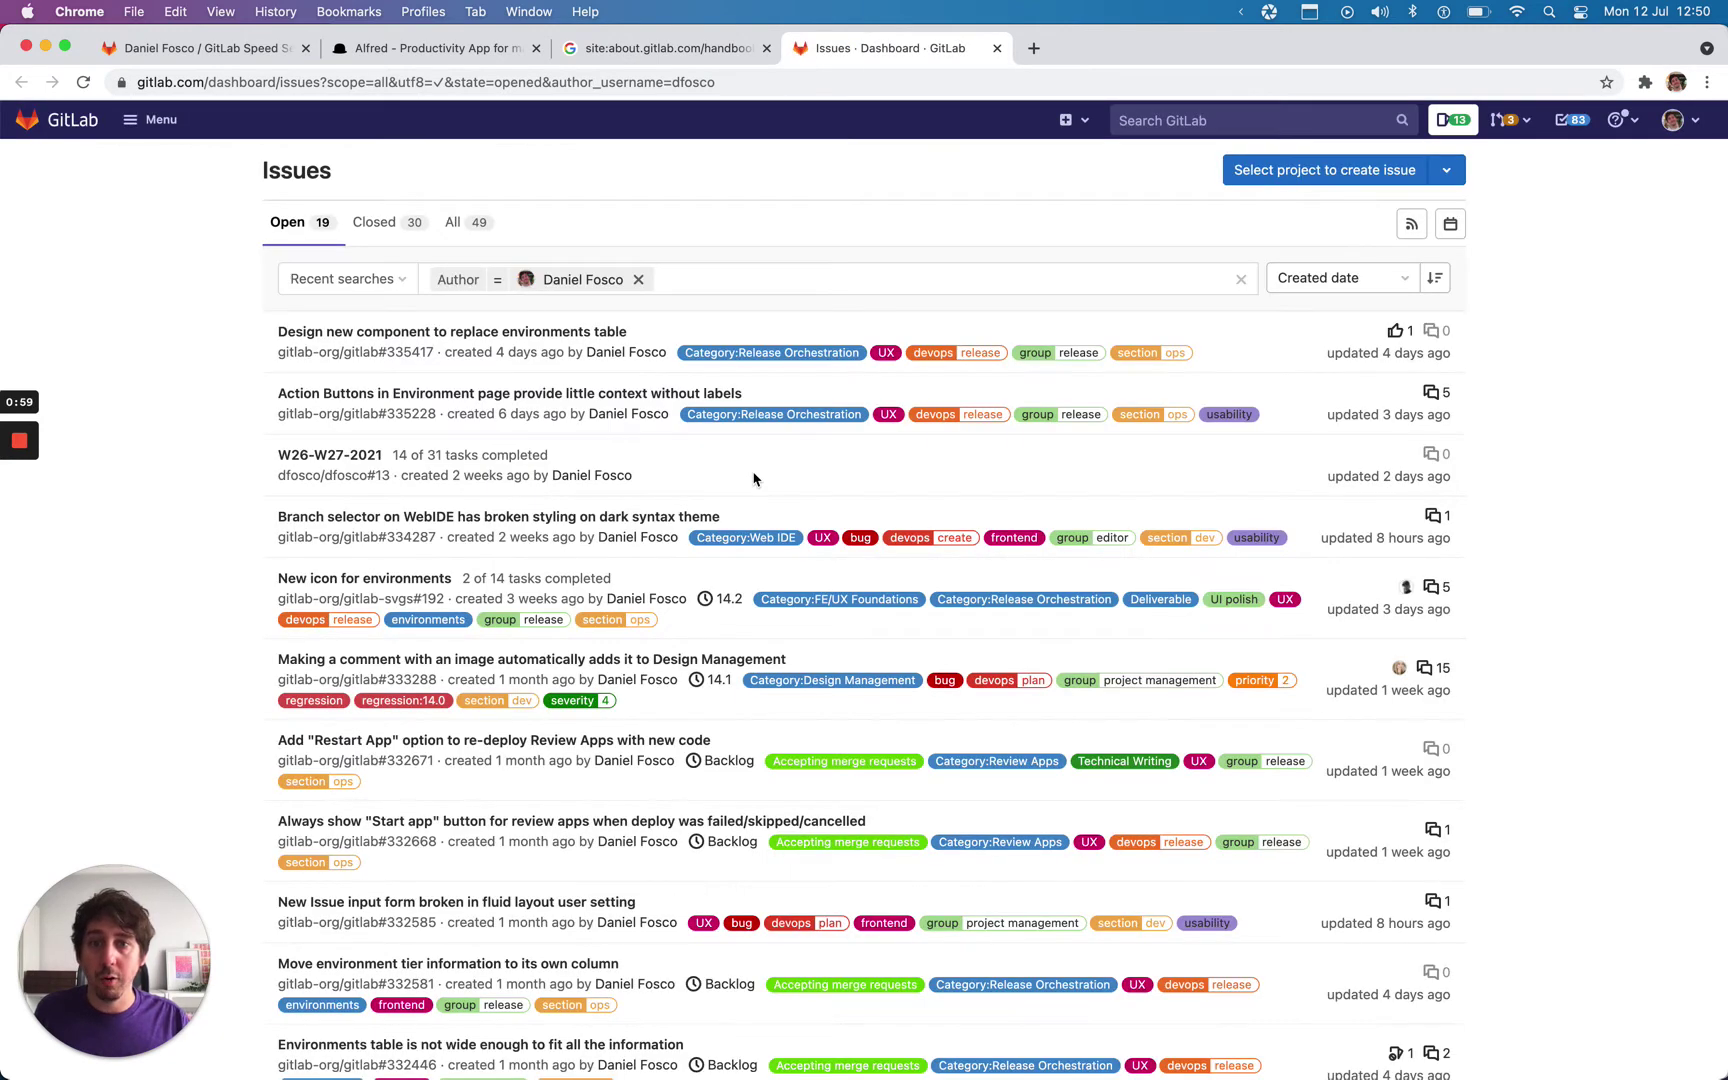
Step: Use Alfred's 'issue label' search to list GitLab issues labelled UX
key(alt+space)
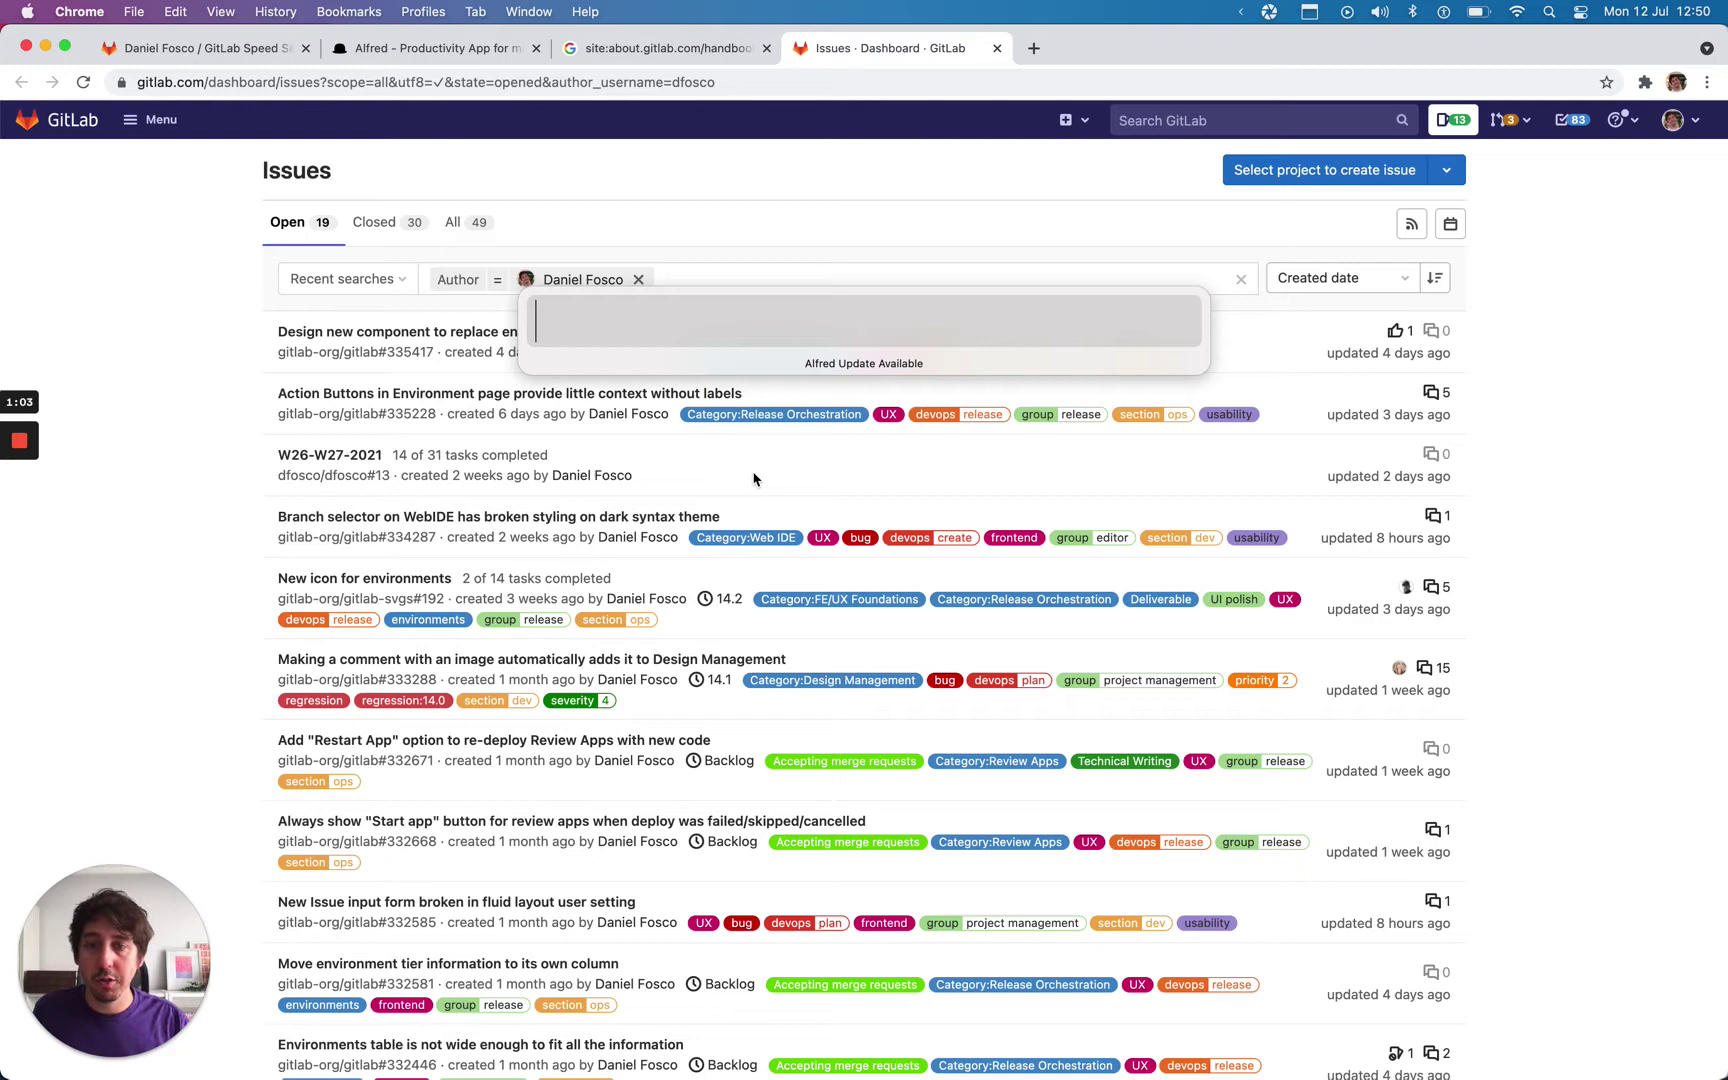
text(iss)
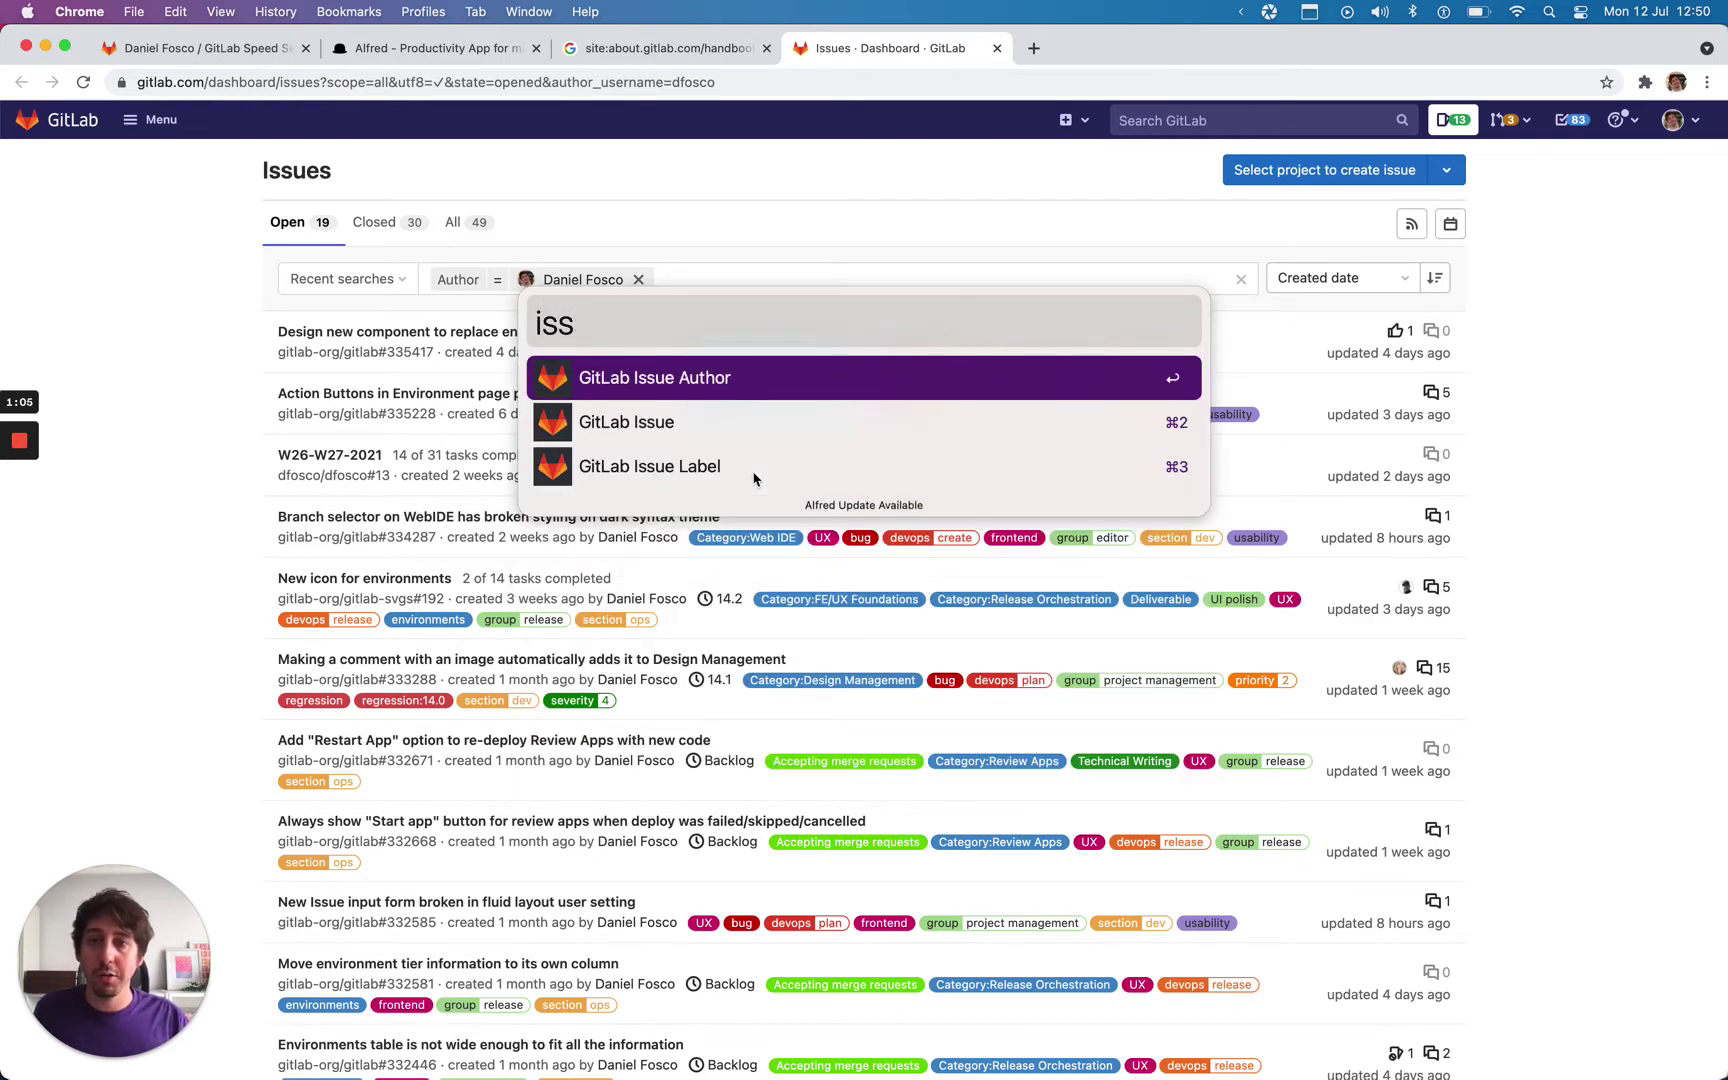
key(Down)
key(Down)
key(Up)
key(Up)
key(Down)
key(Down)
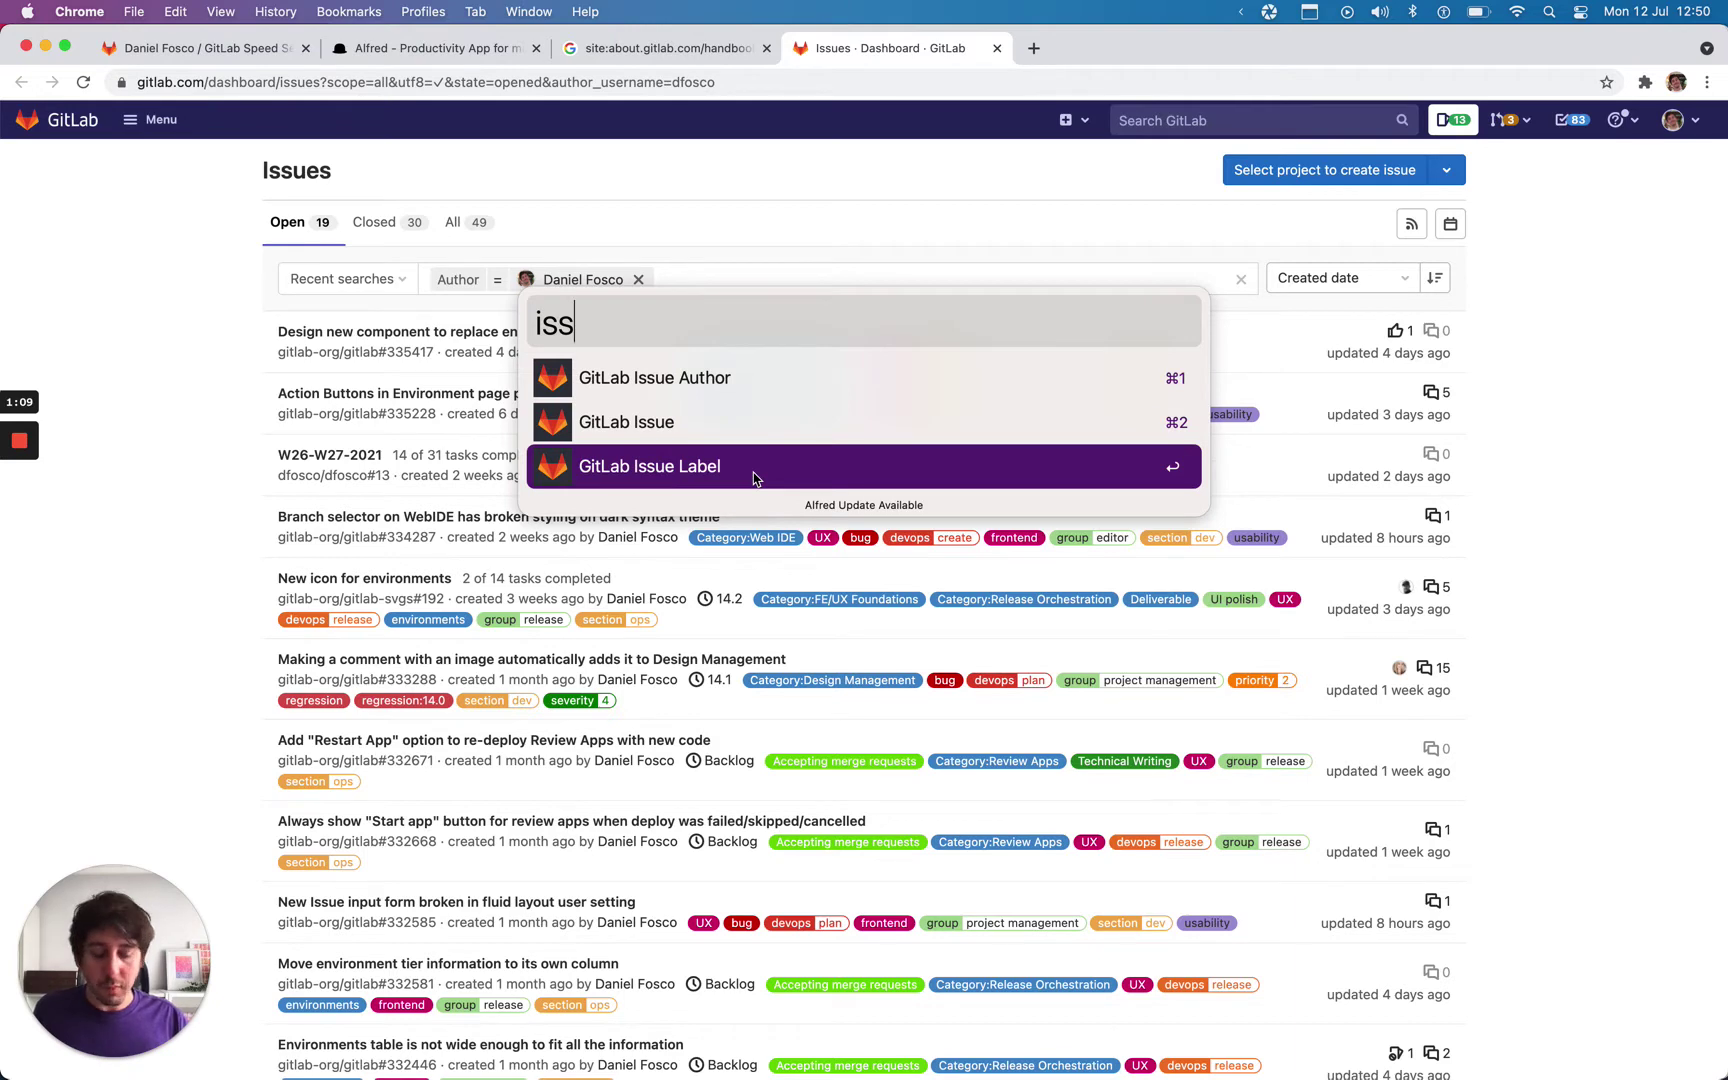
key(Up)
key(Up)
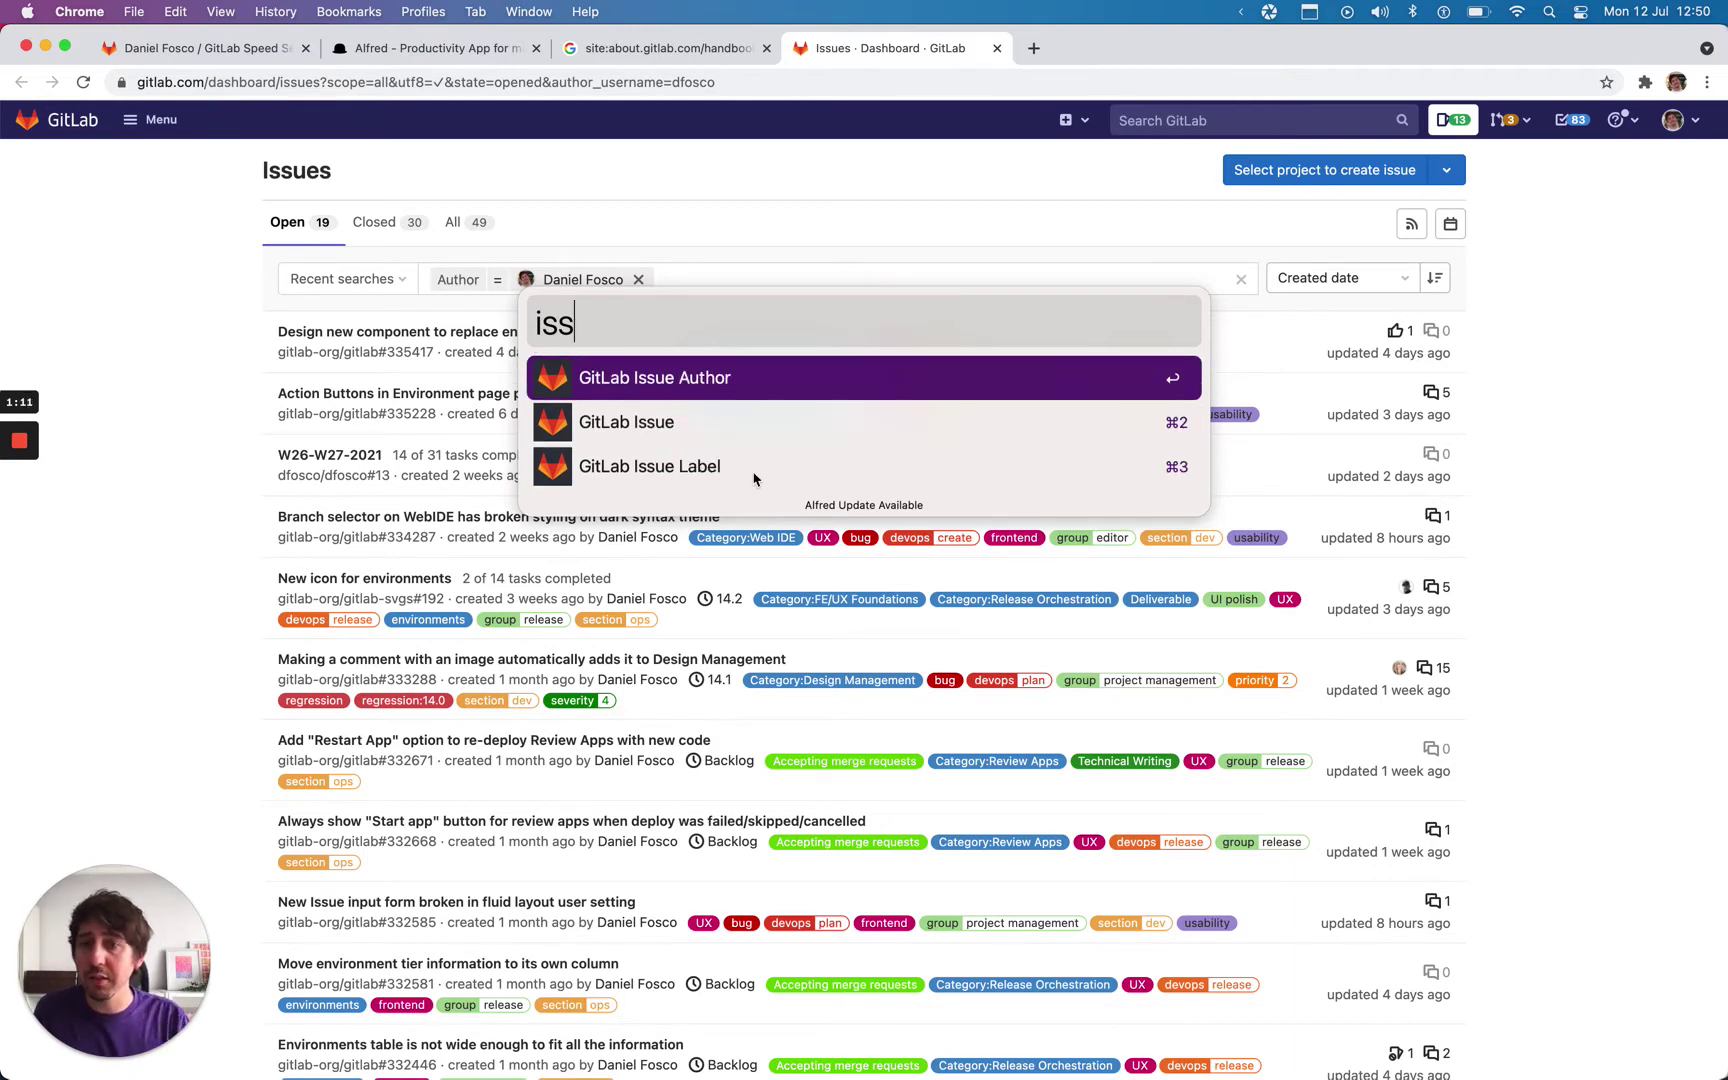
key(Down)
key(Down)
key(Tab)
key(BackSpace)
key(BackSpace)
key(BackSpace)
key(BackSpace)
key(BackSpace)
key(BackSpace)
key(BackSpace)
key(BackSpace)
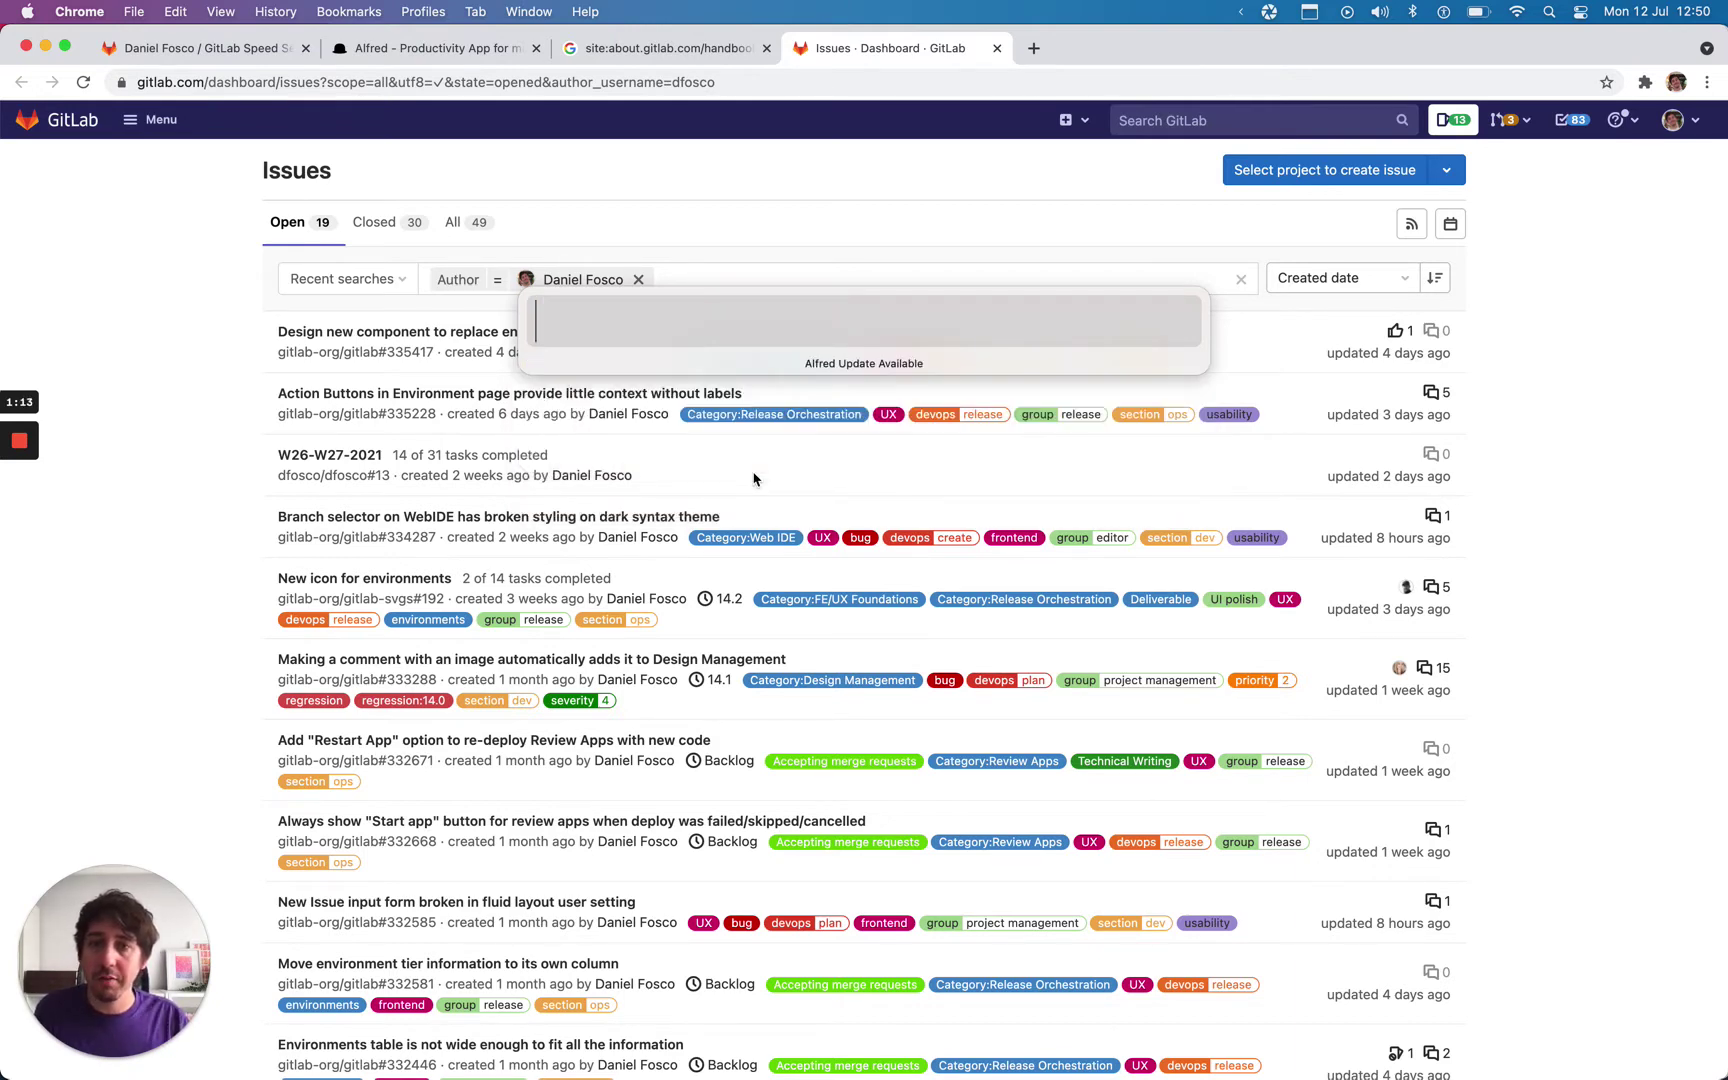
key(Down)
key(Down)
key(Tab)
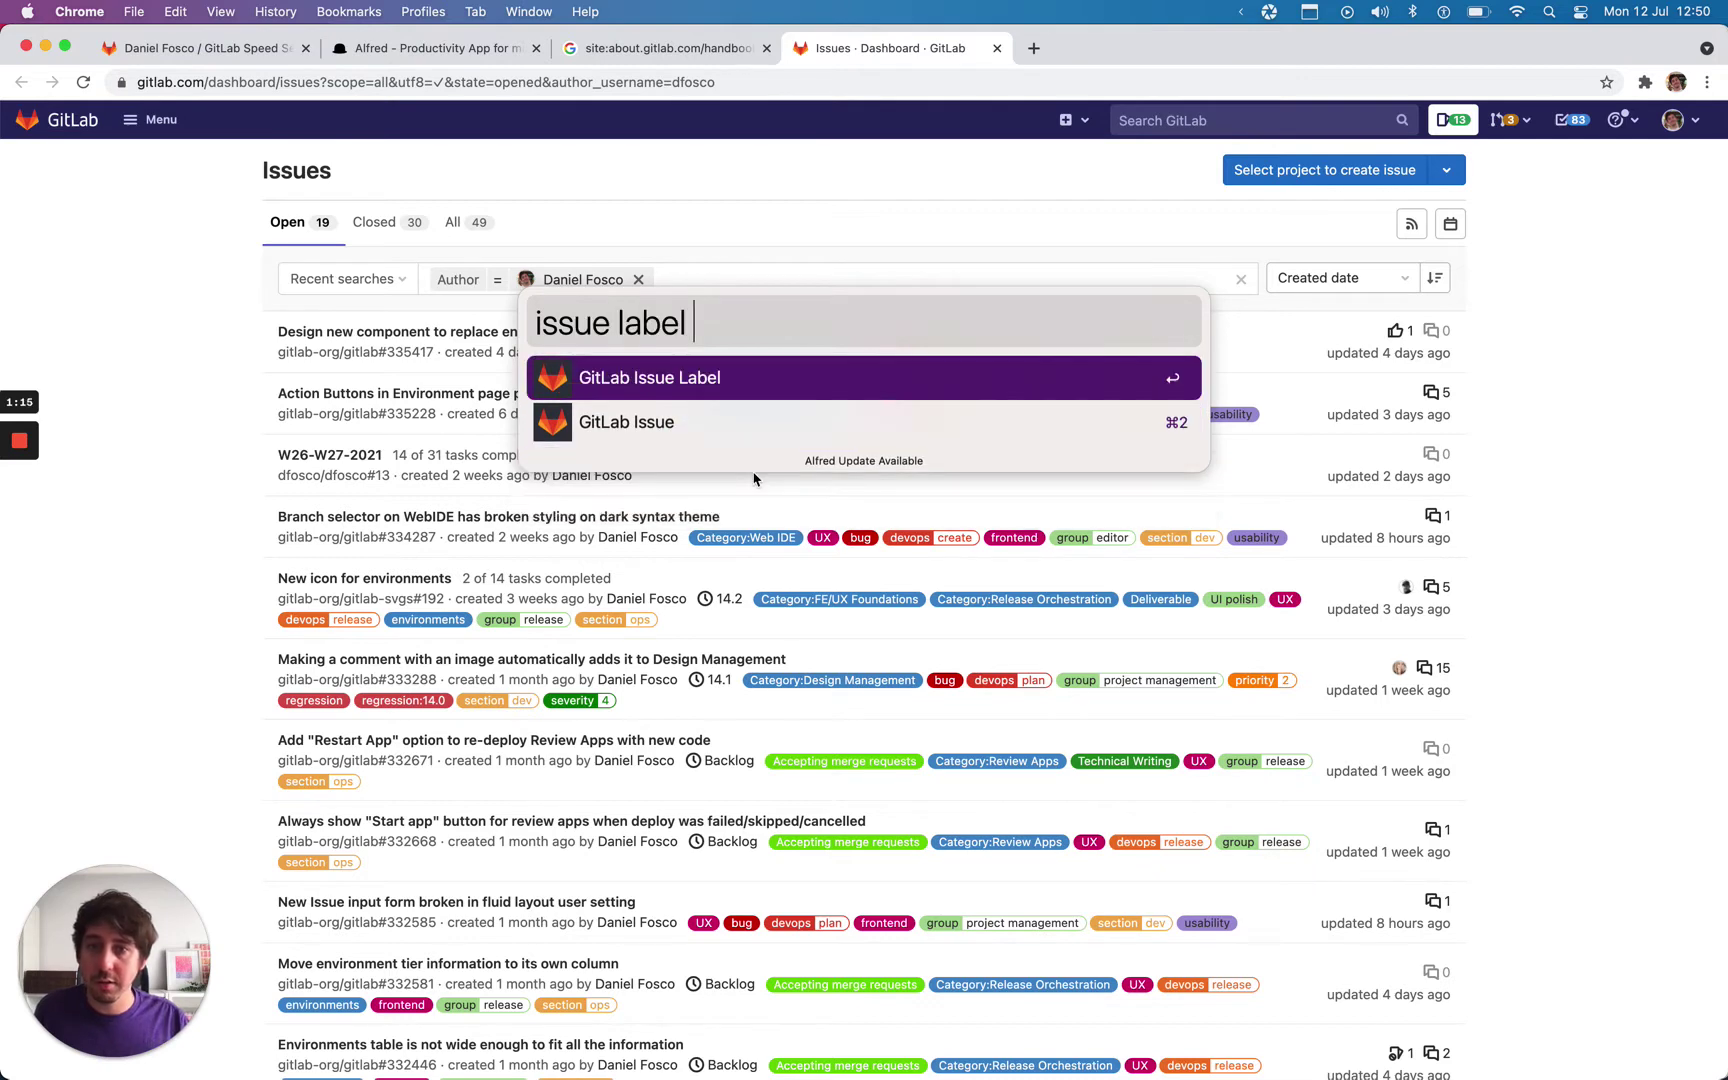
text(UX)
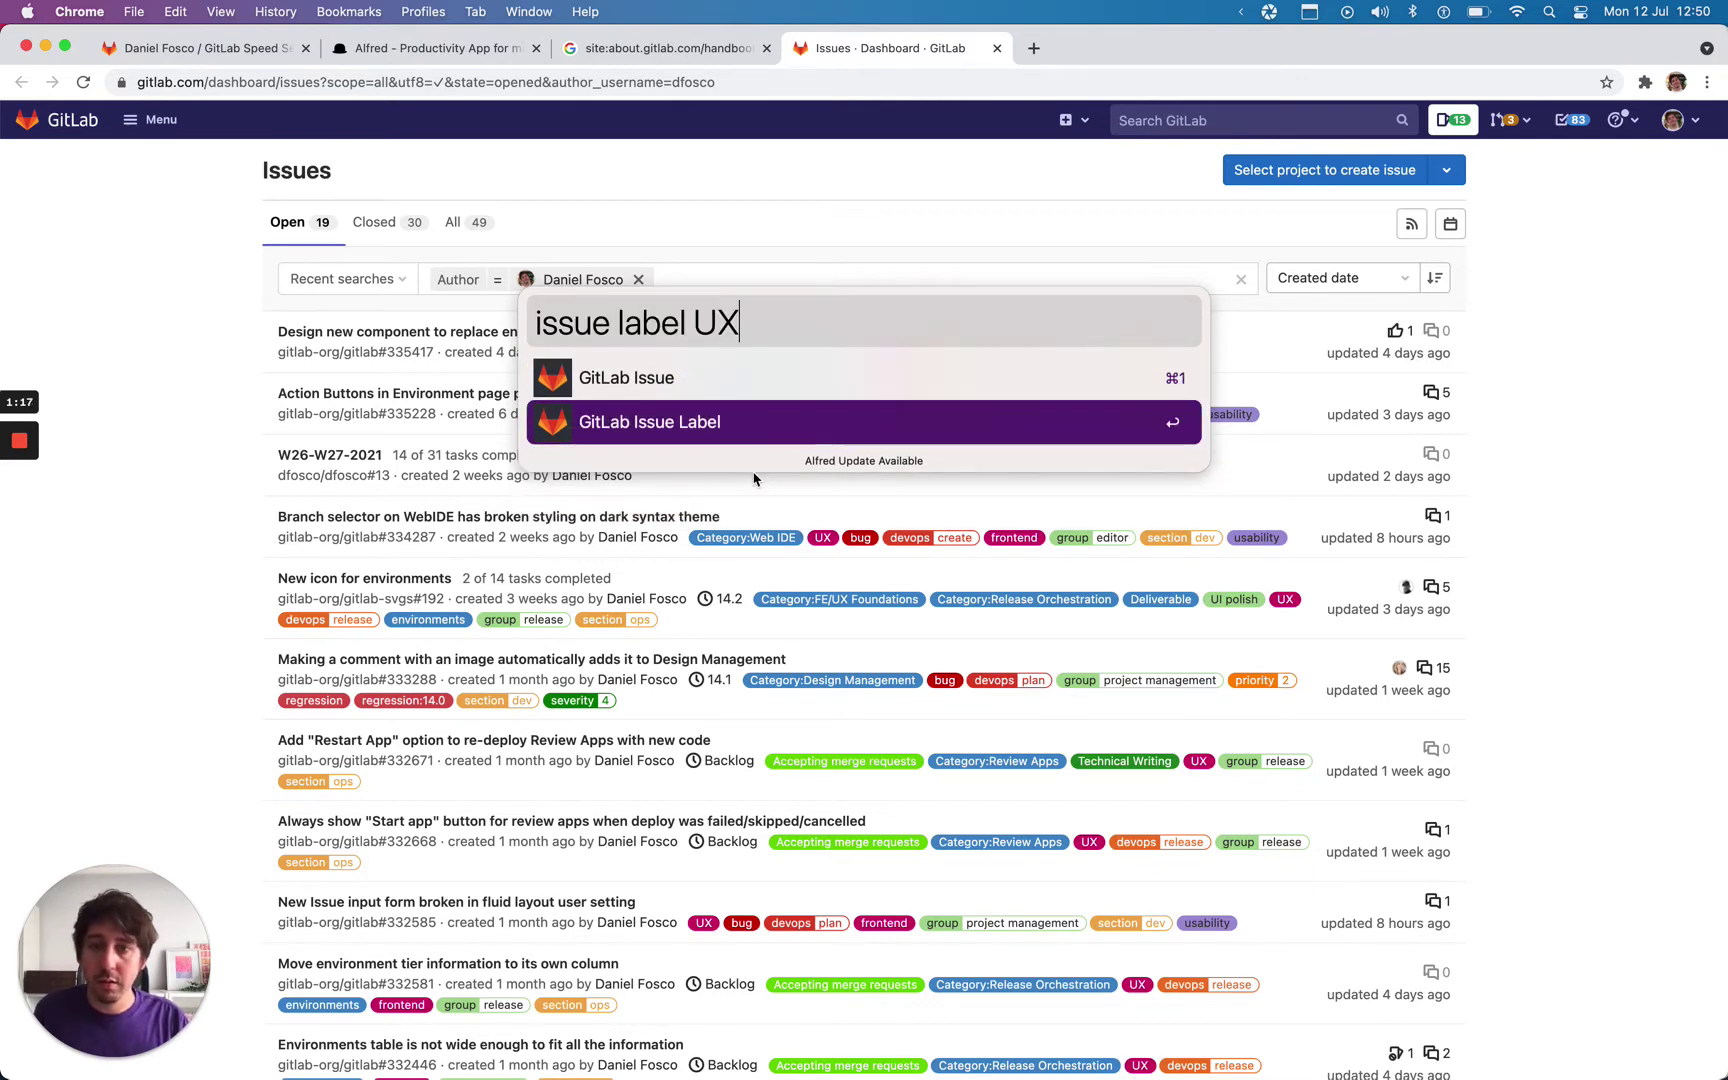
key(Return)
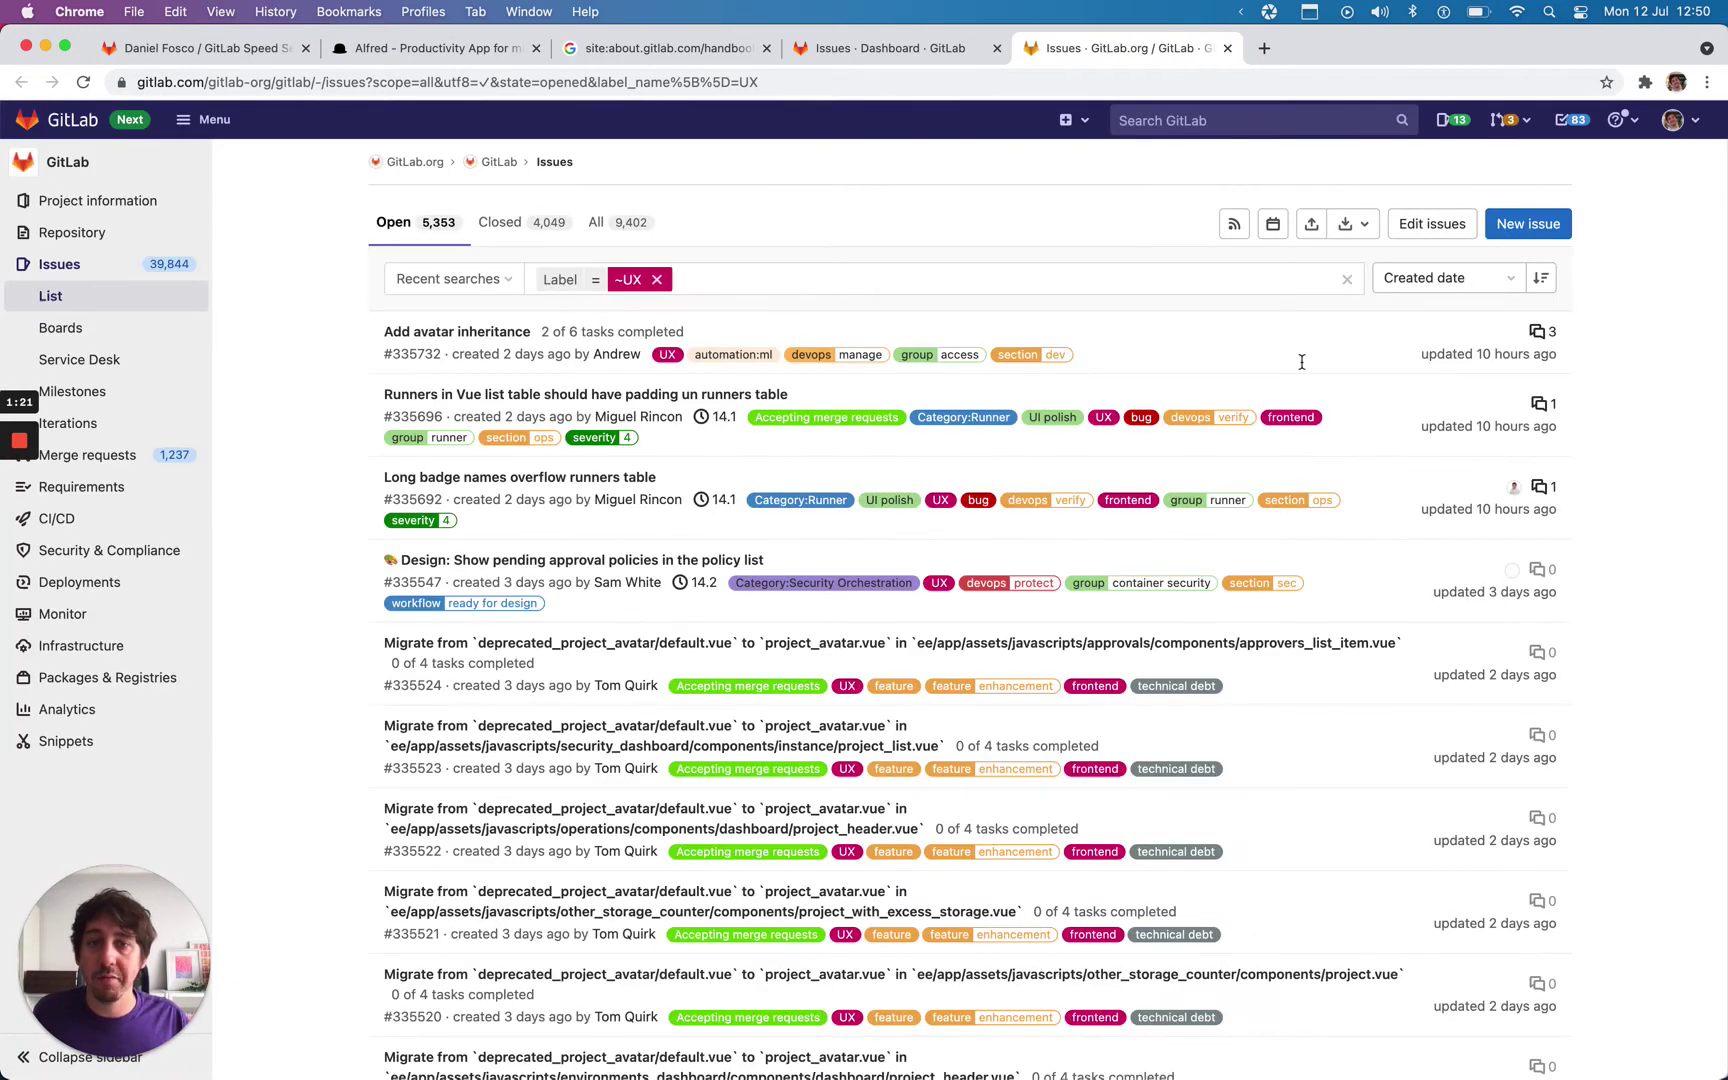
Step: Run Alfred's 'mr author' search for a colleague's merge requests
key(alt+space)
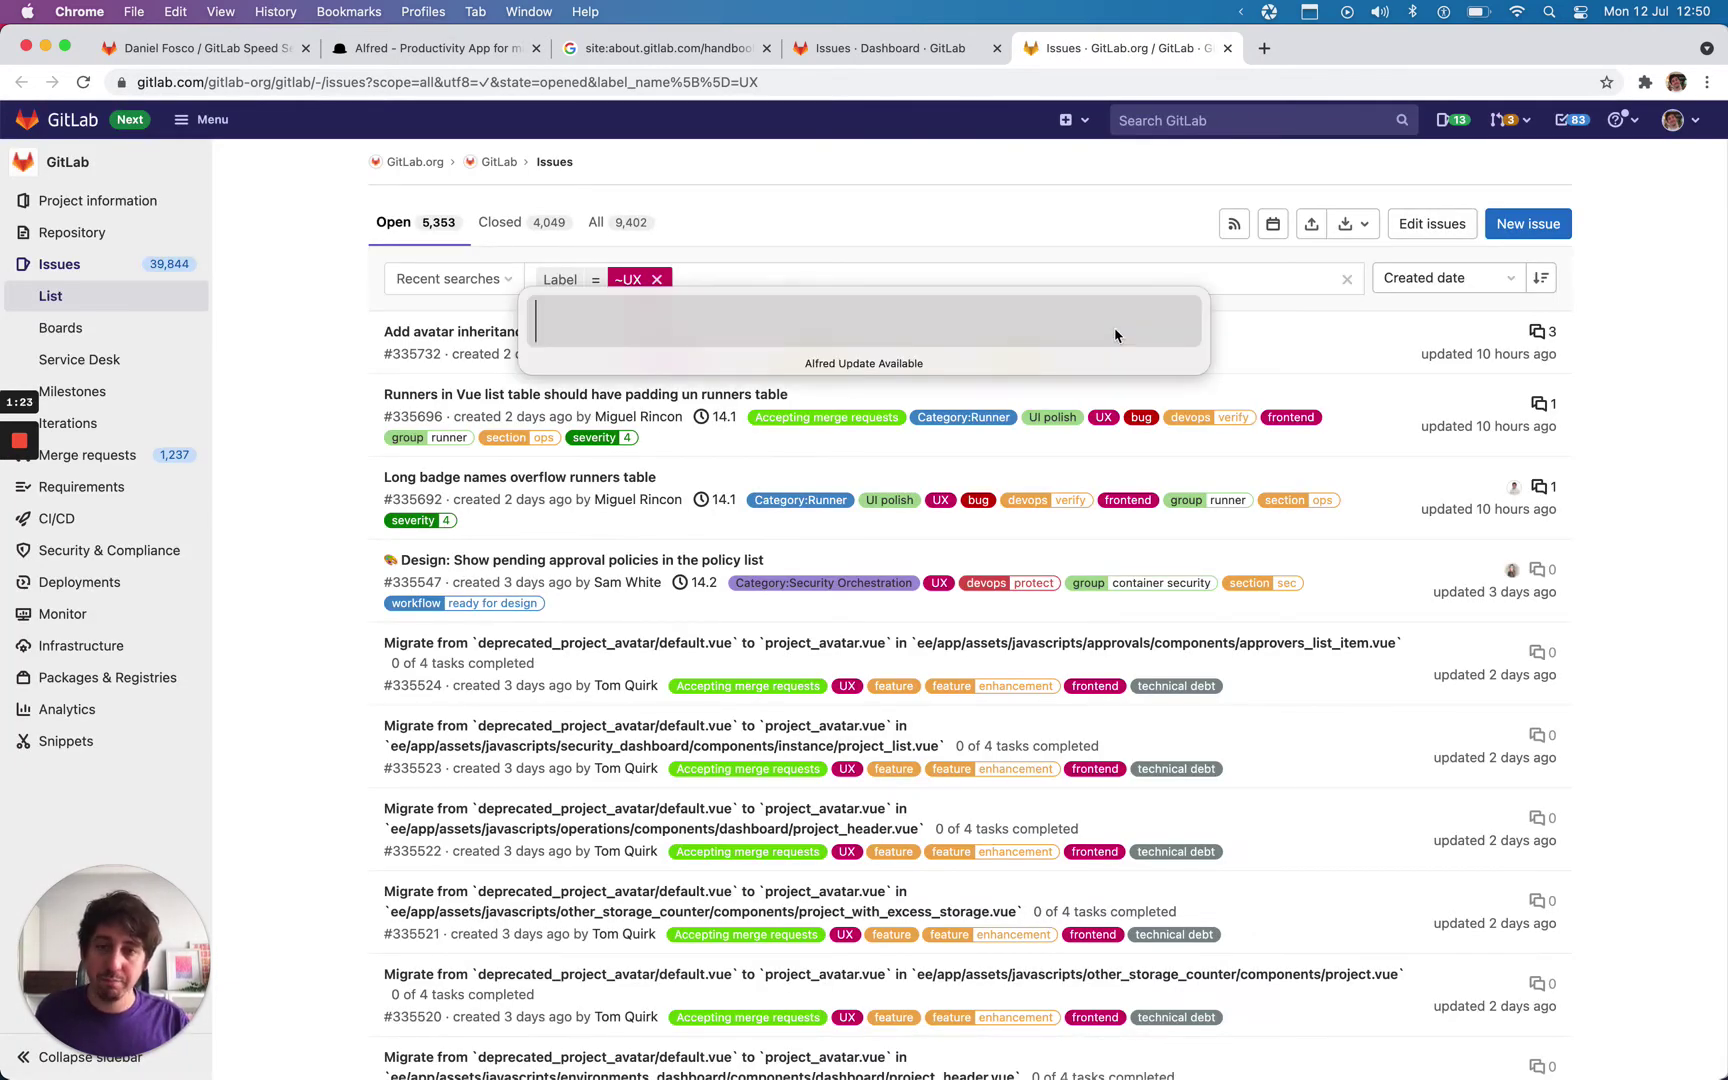
text(mr)
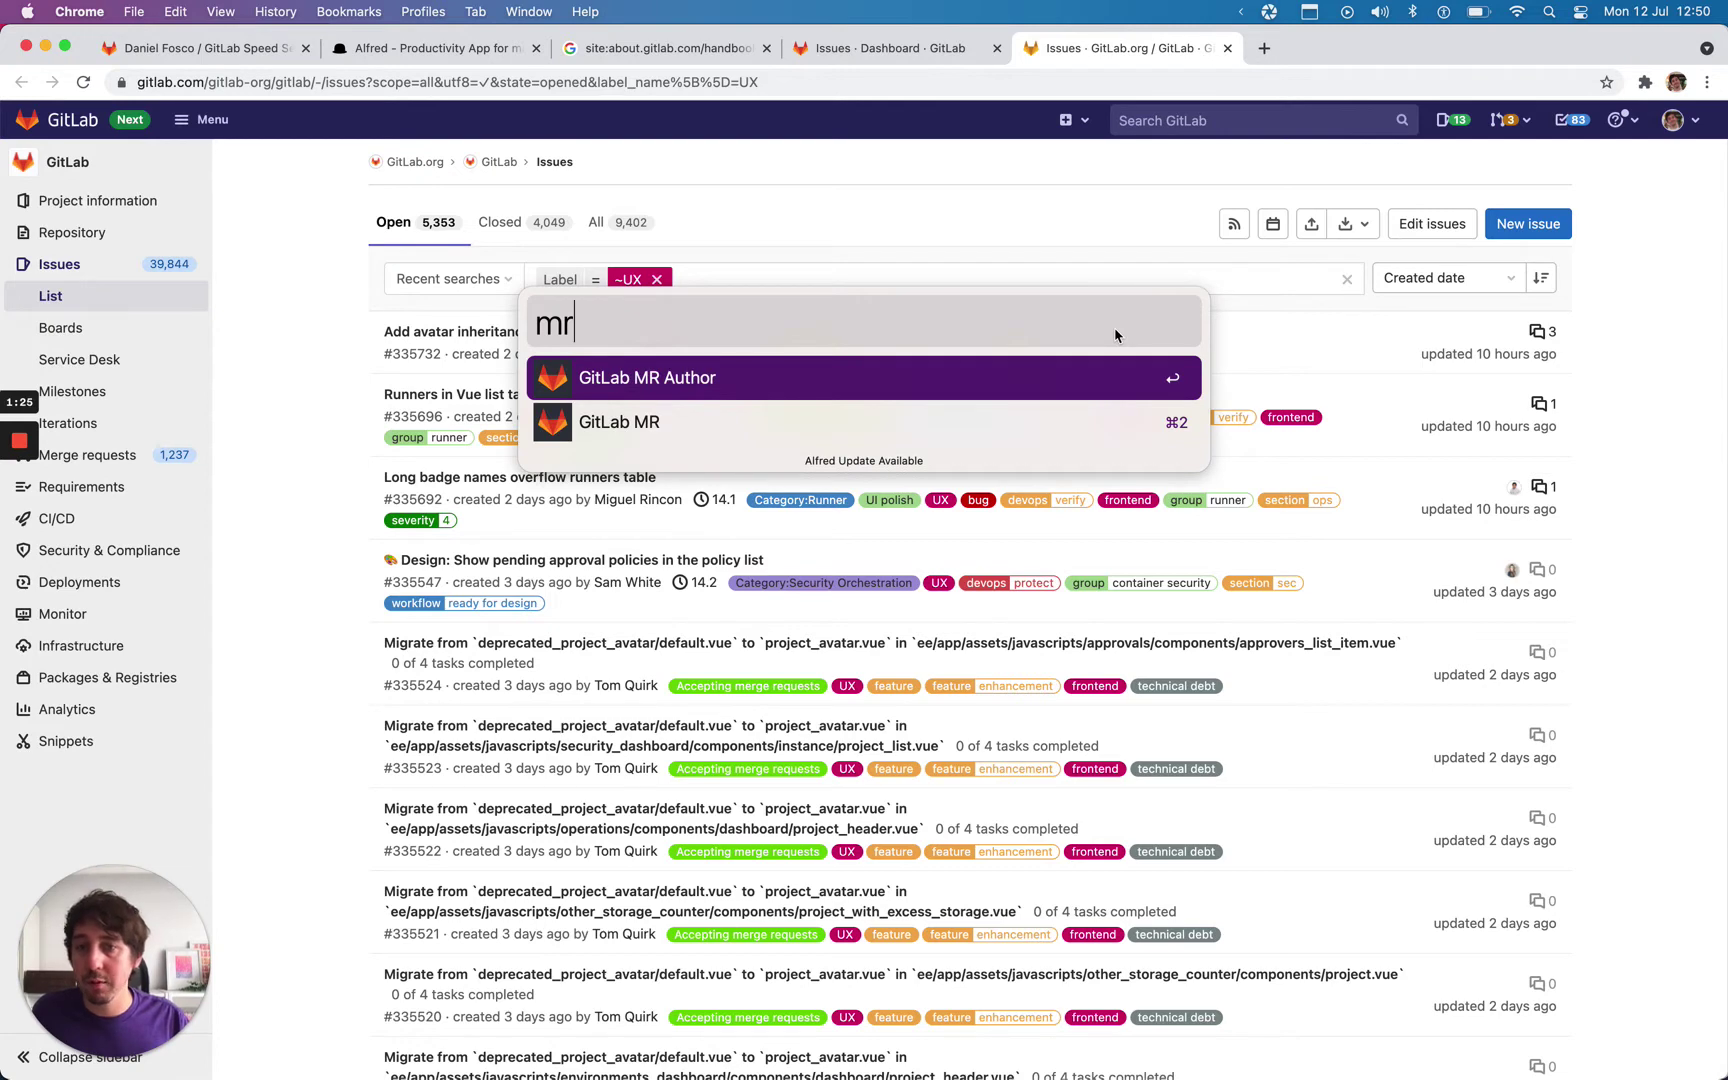
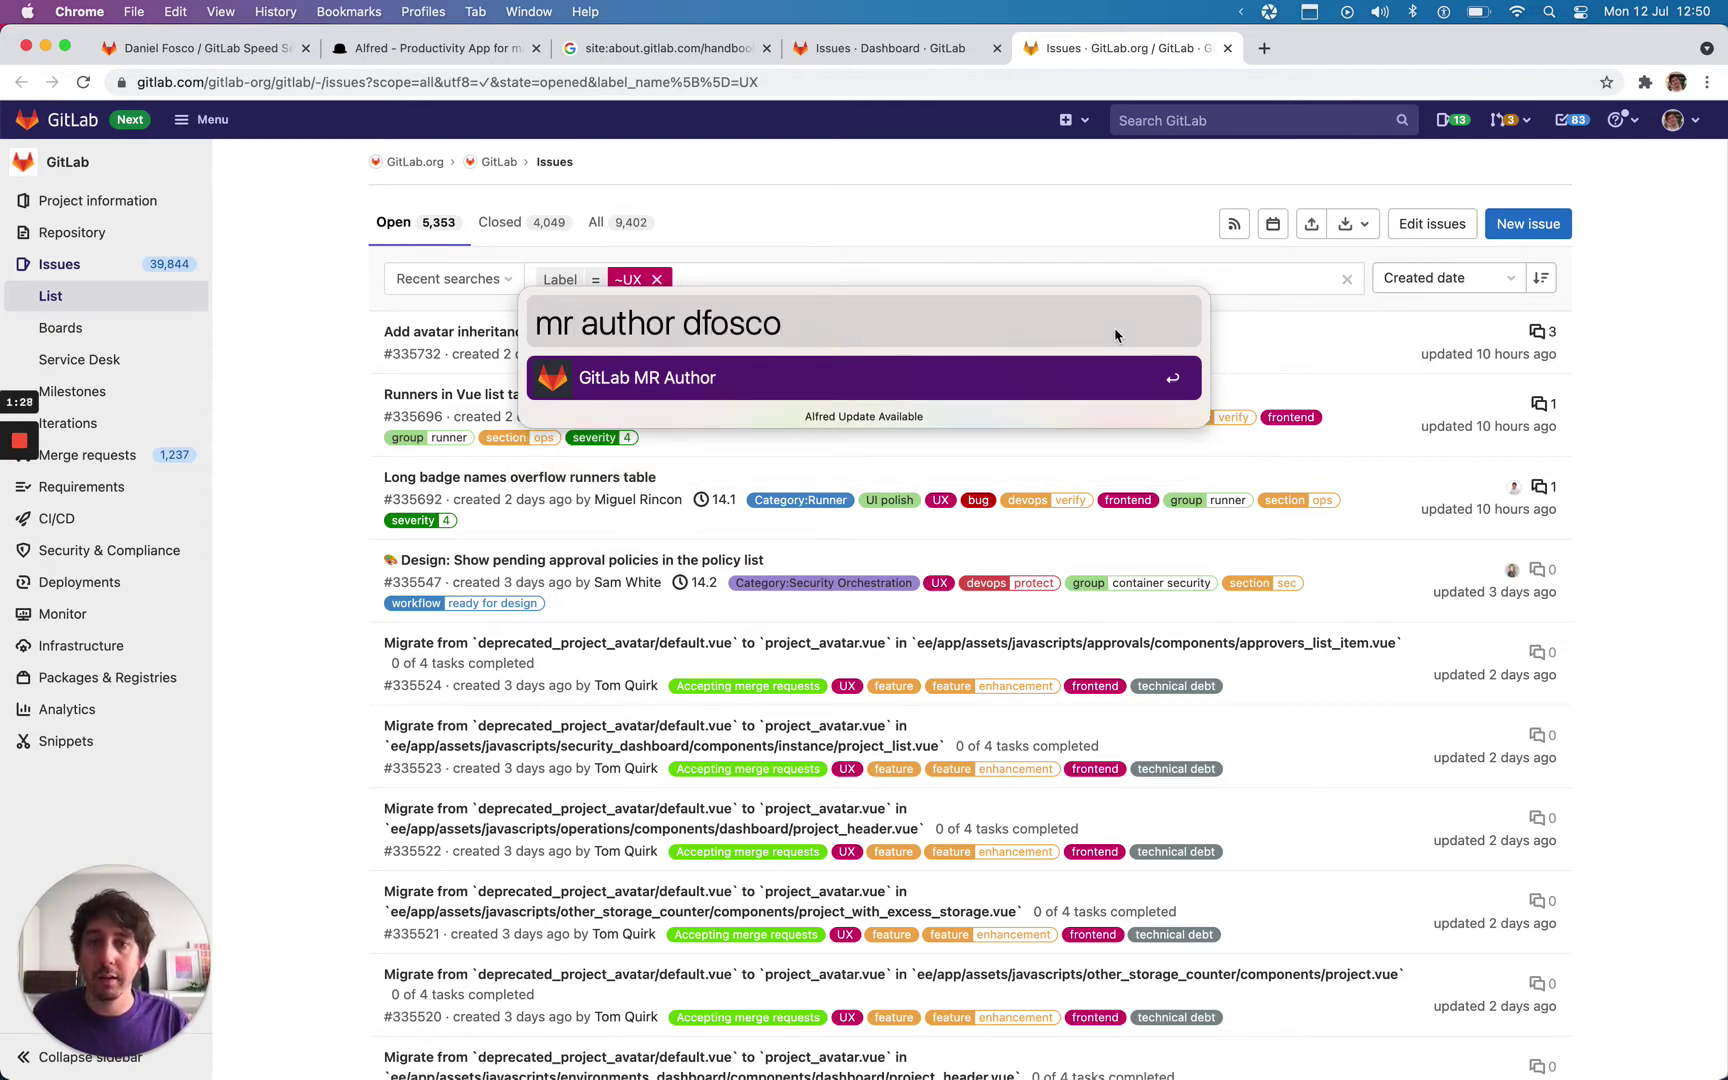
key(alt+BackSpace)
text(rayana)
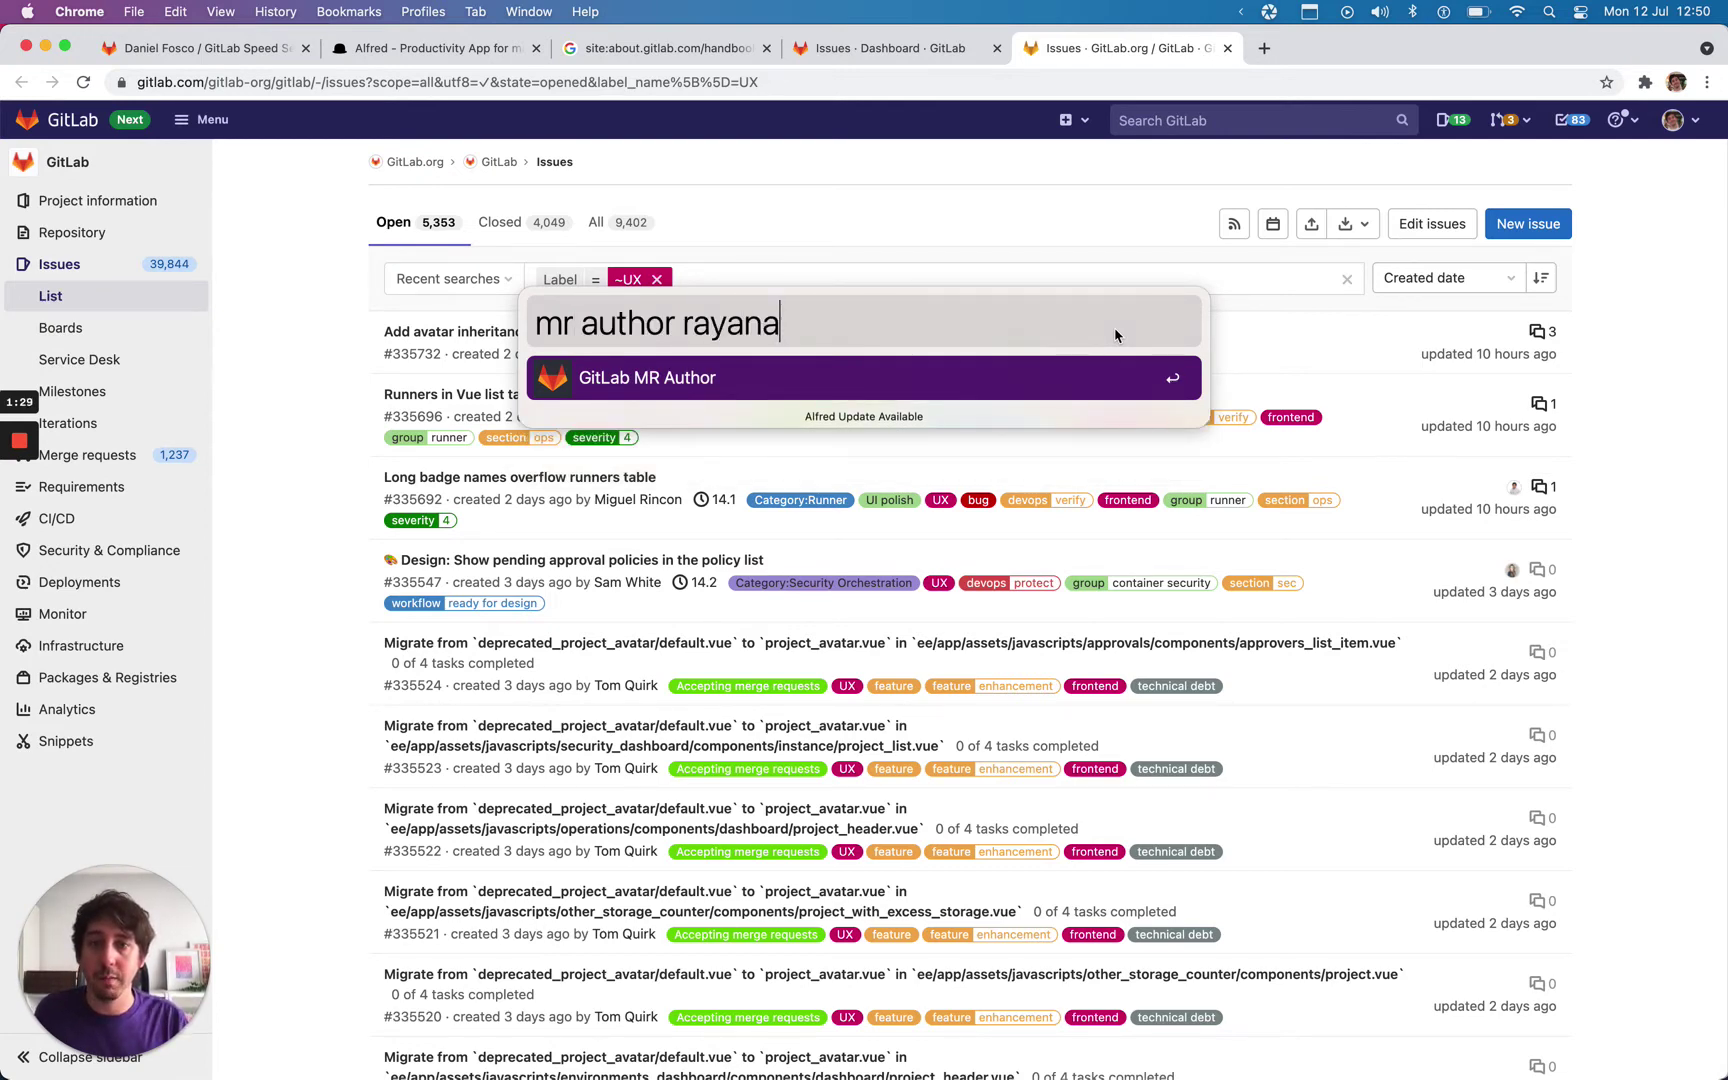
key(Return)
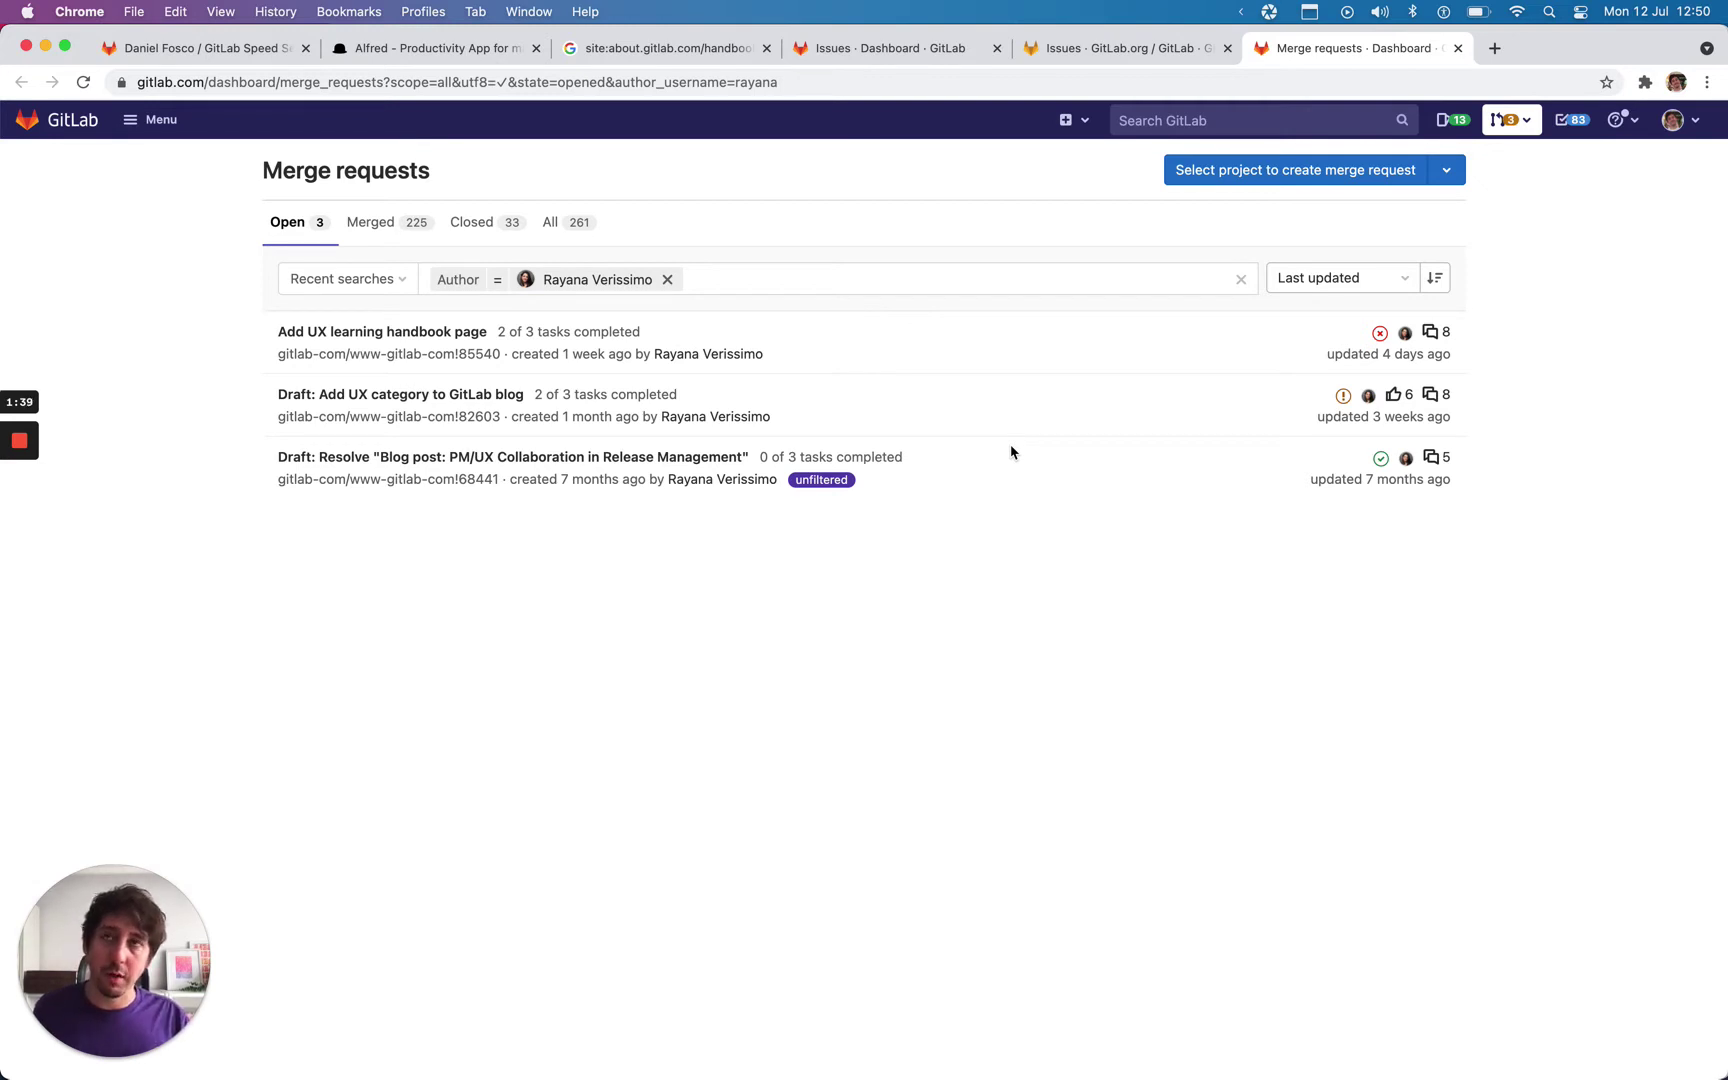
Step: Run Alfred's 'people' search for a team member's full name
key(alt+space)
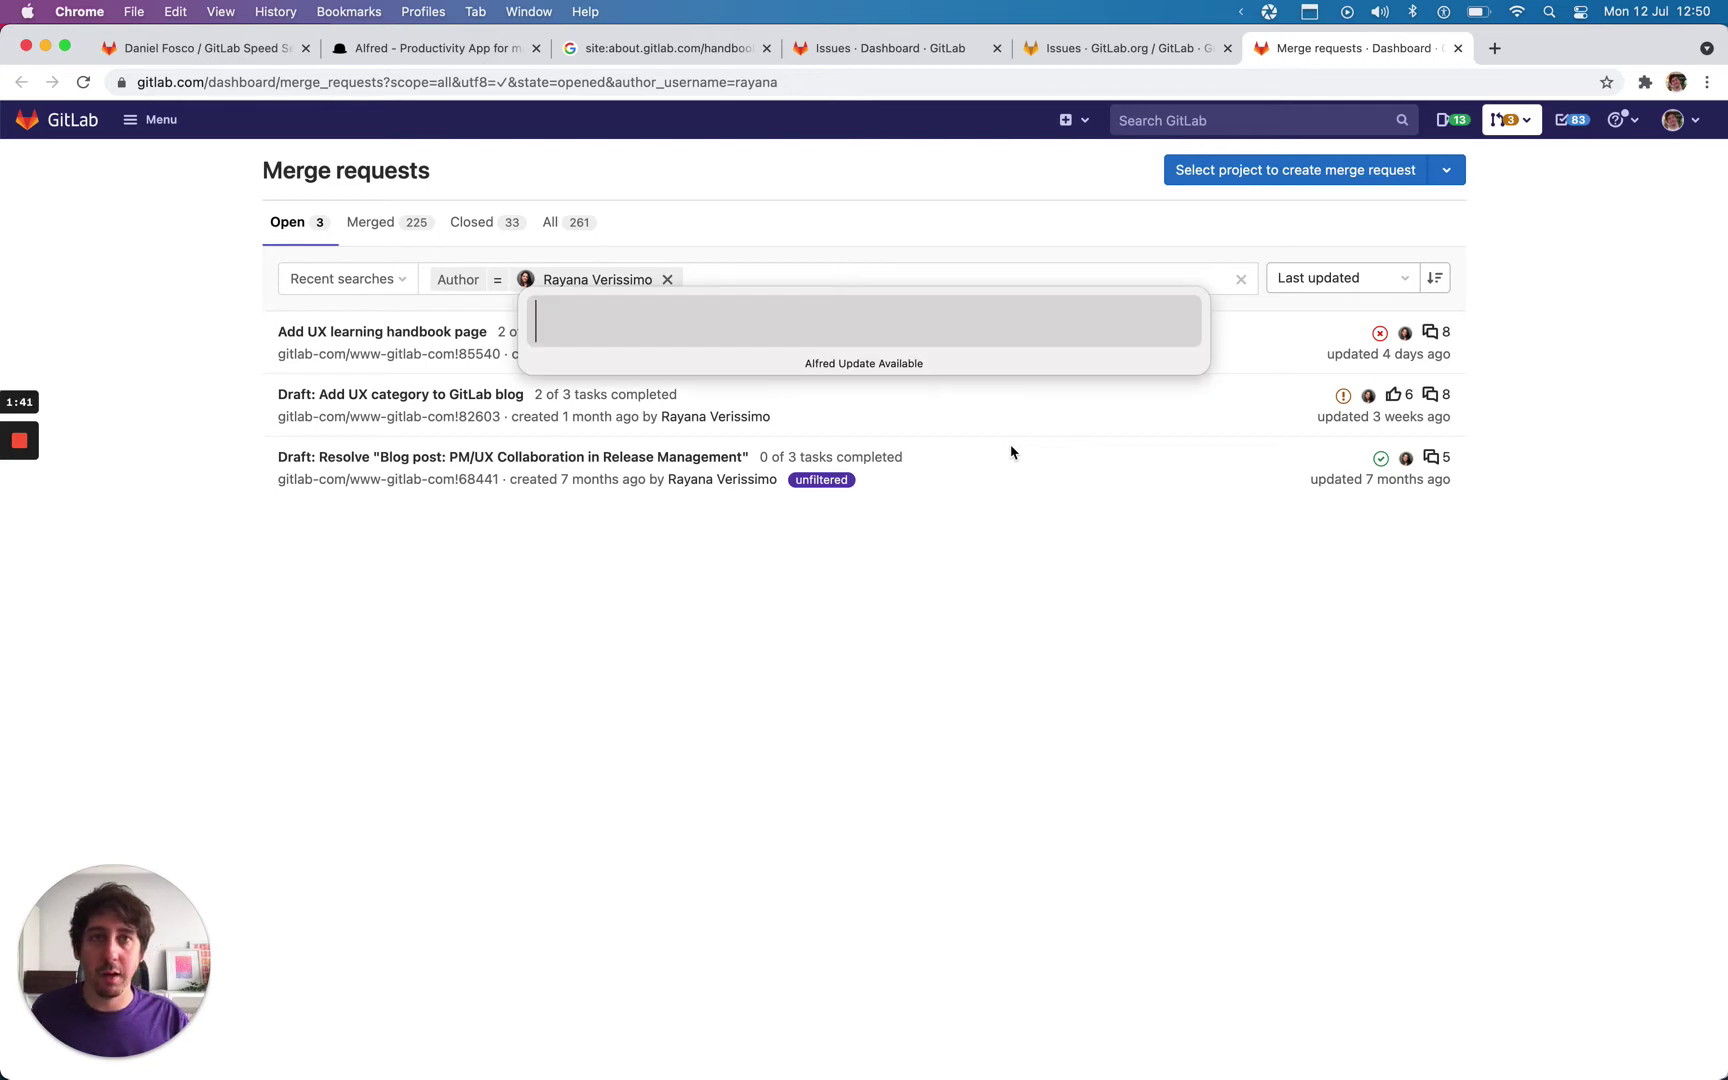
text(people )
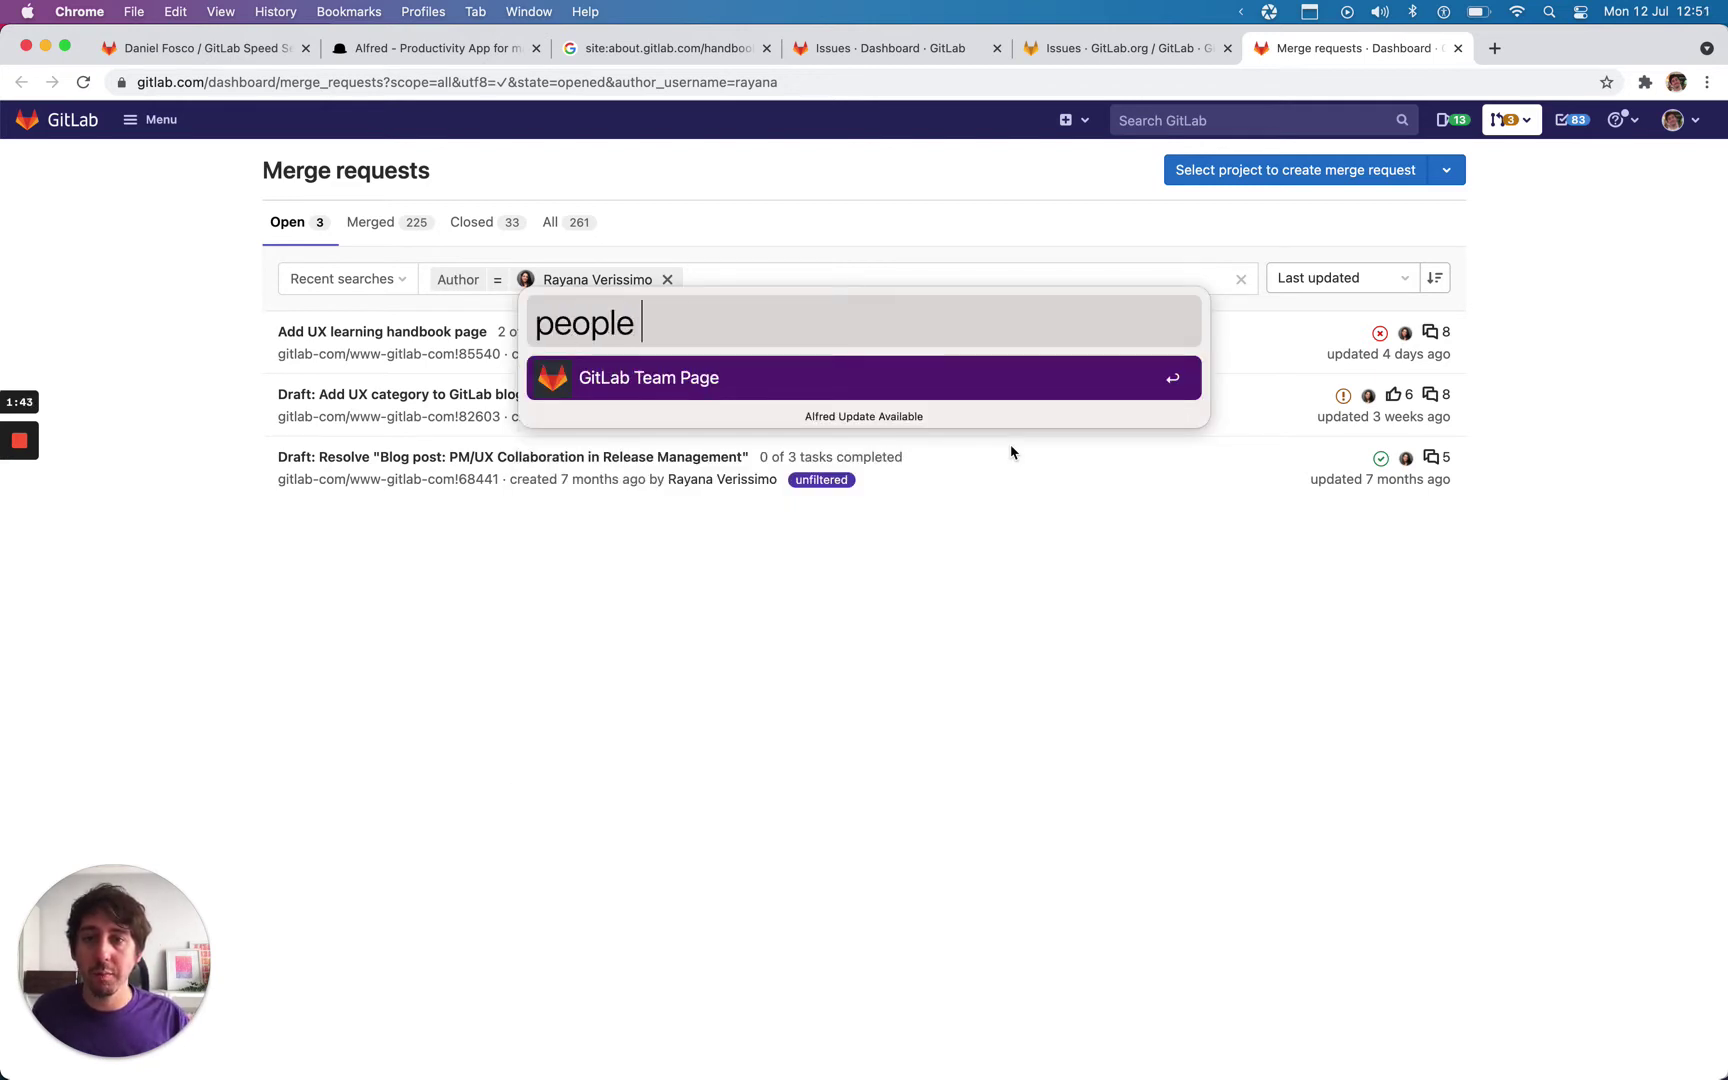
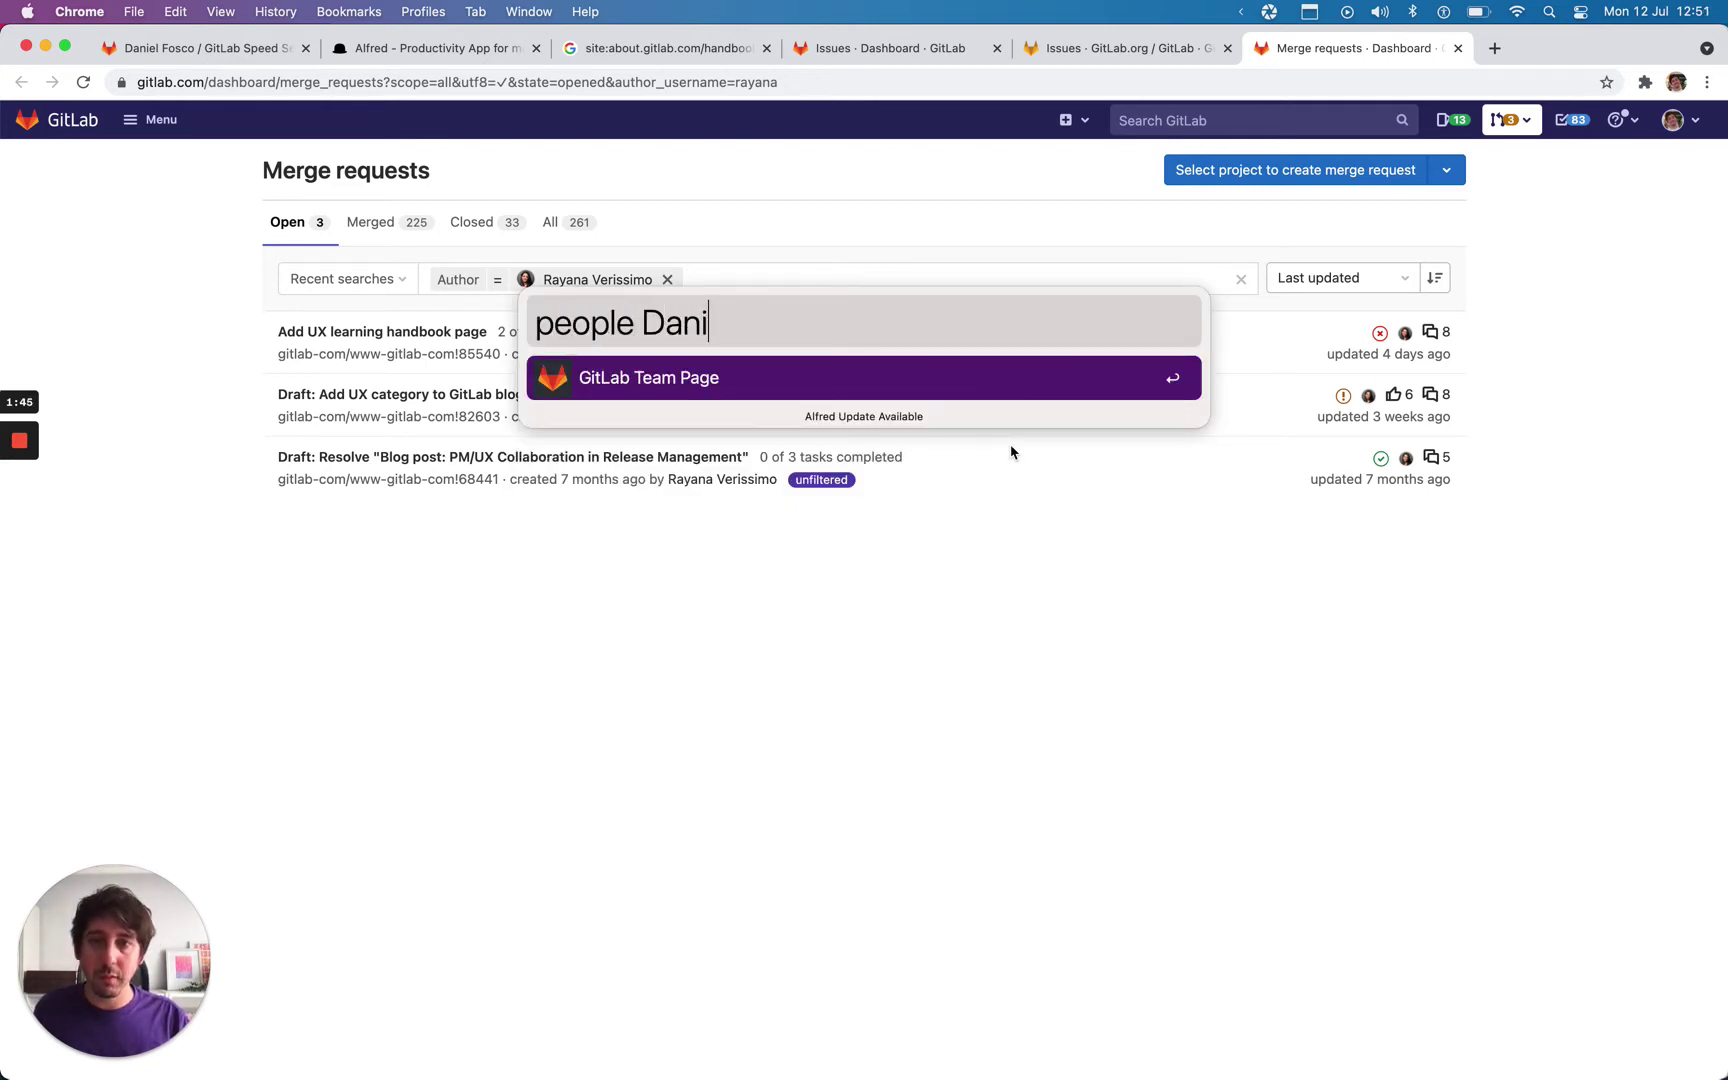
key(Return)
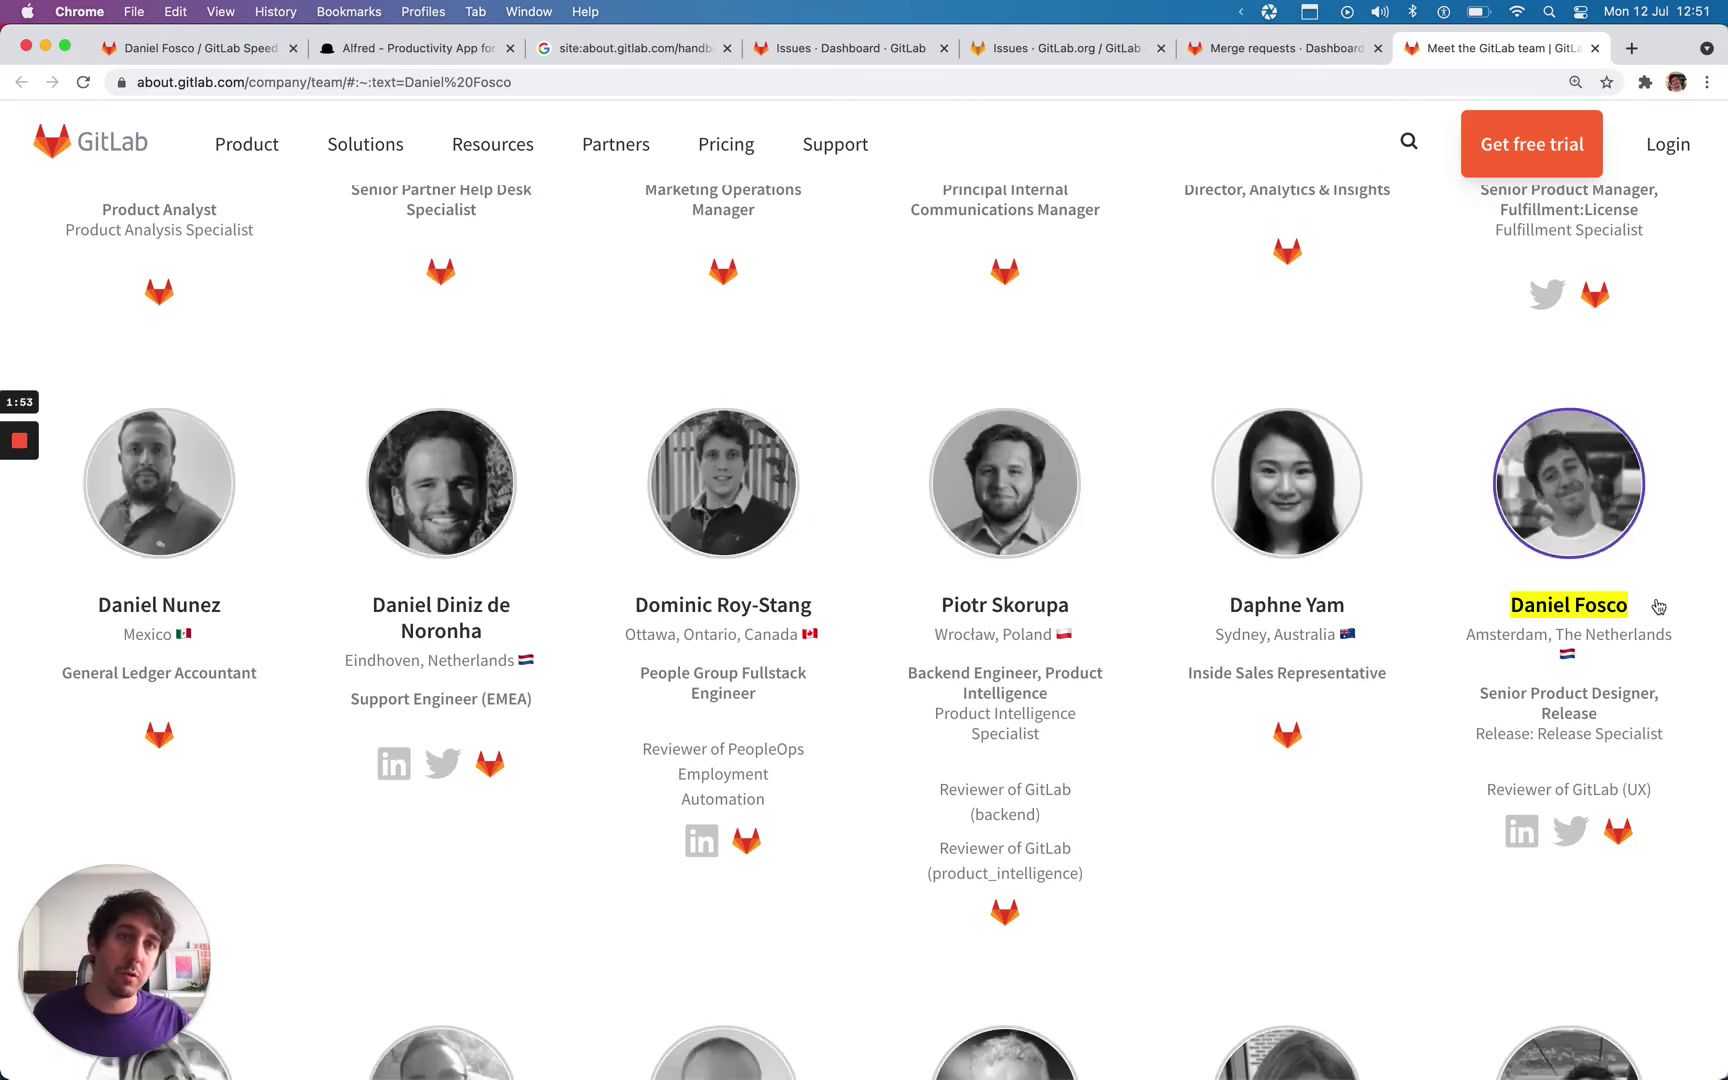
Step: Search GitLab's jobs board for 'UX Researcher' through Alfred's 'jobs' keyword
key(alt+space)
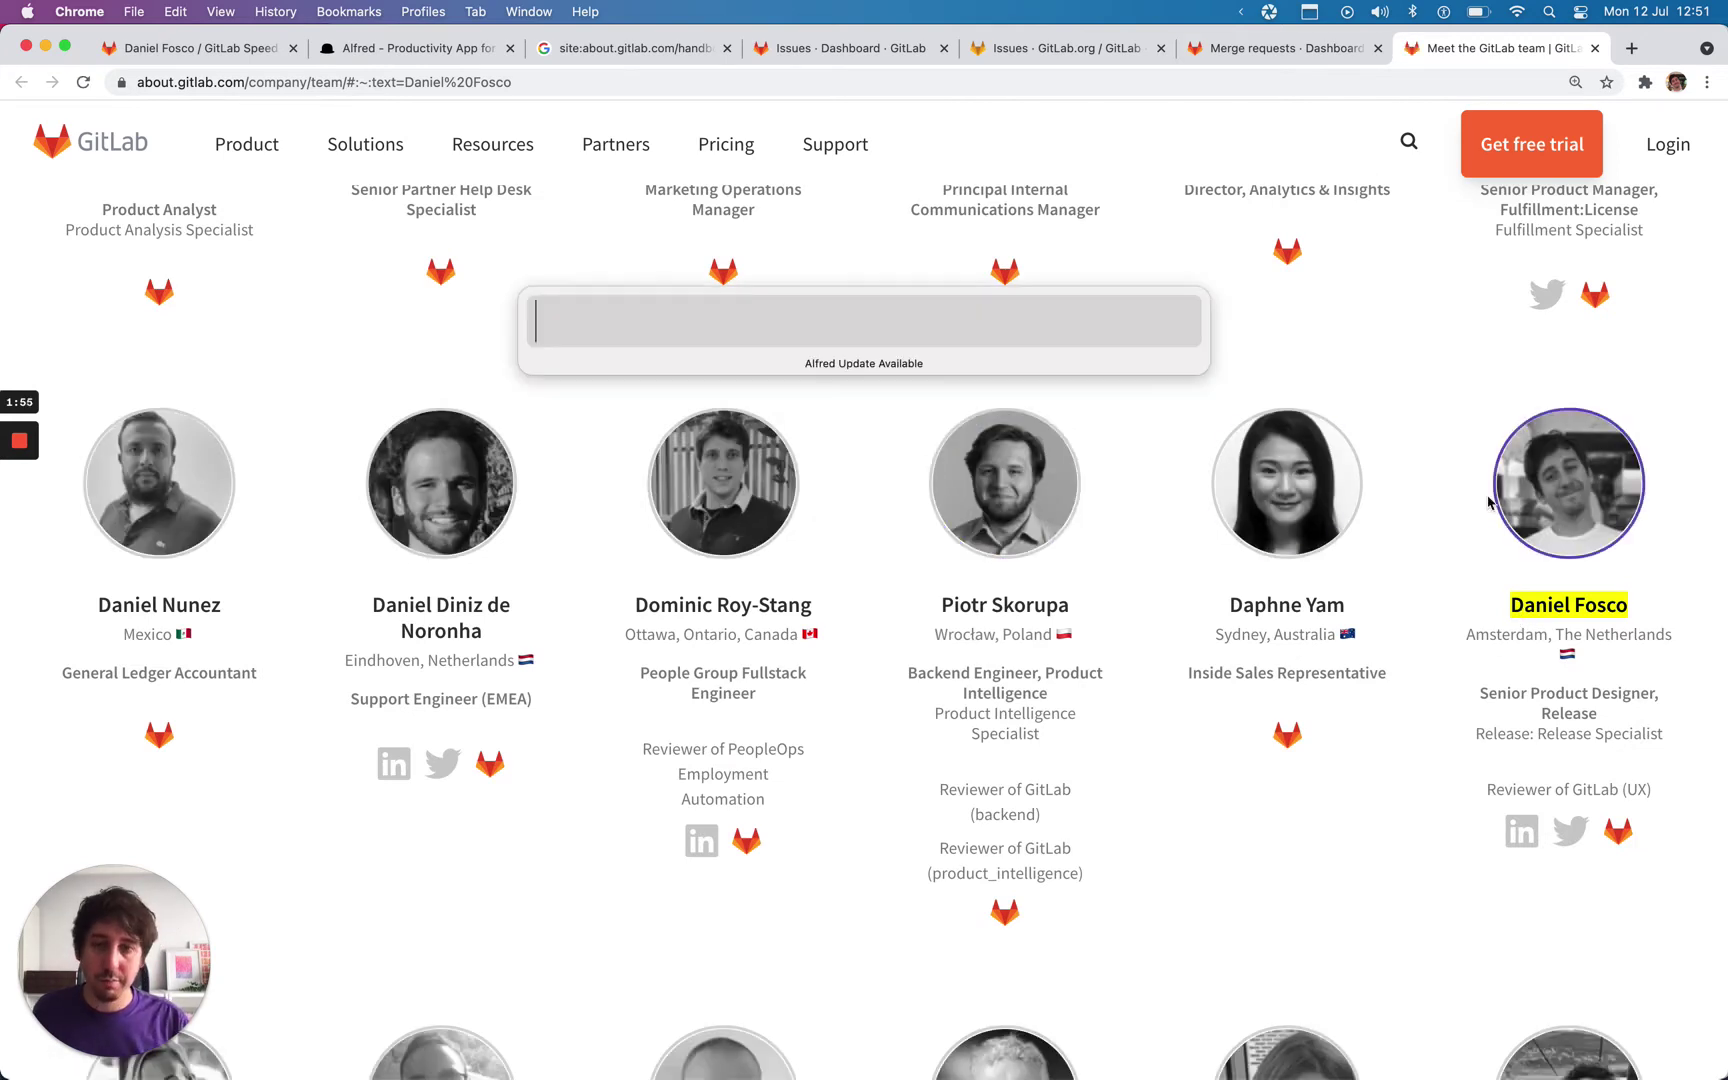
text(jobs)
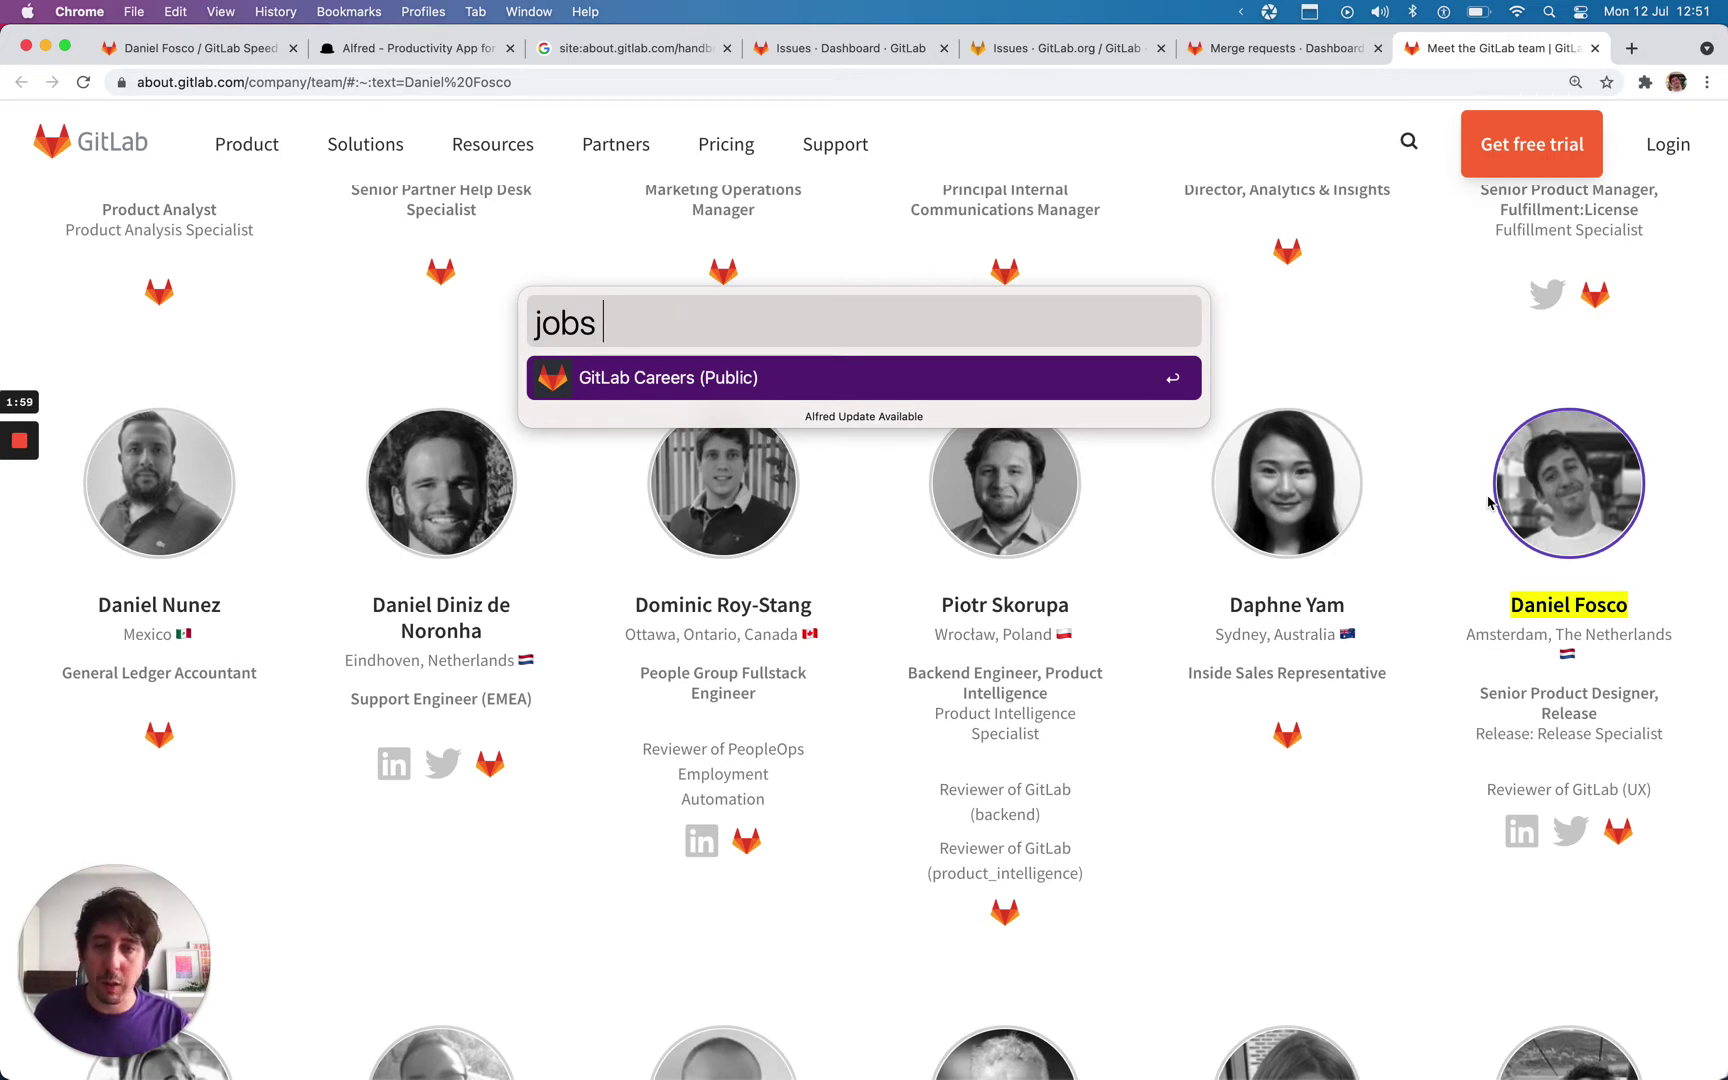
text( UX Researcher)
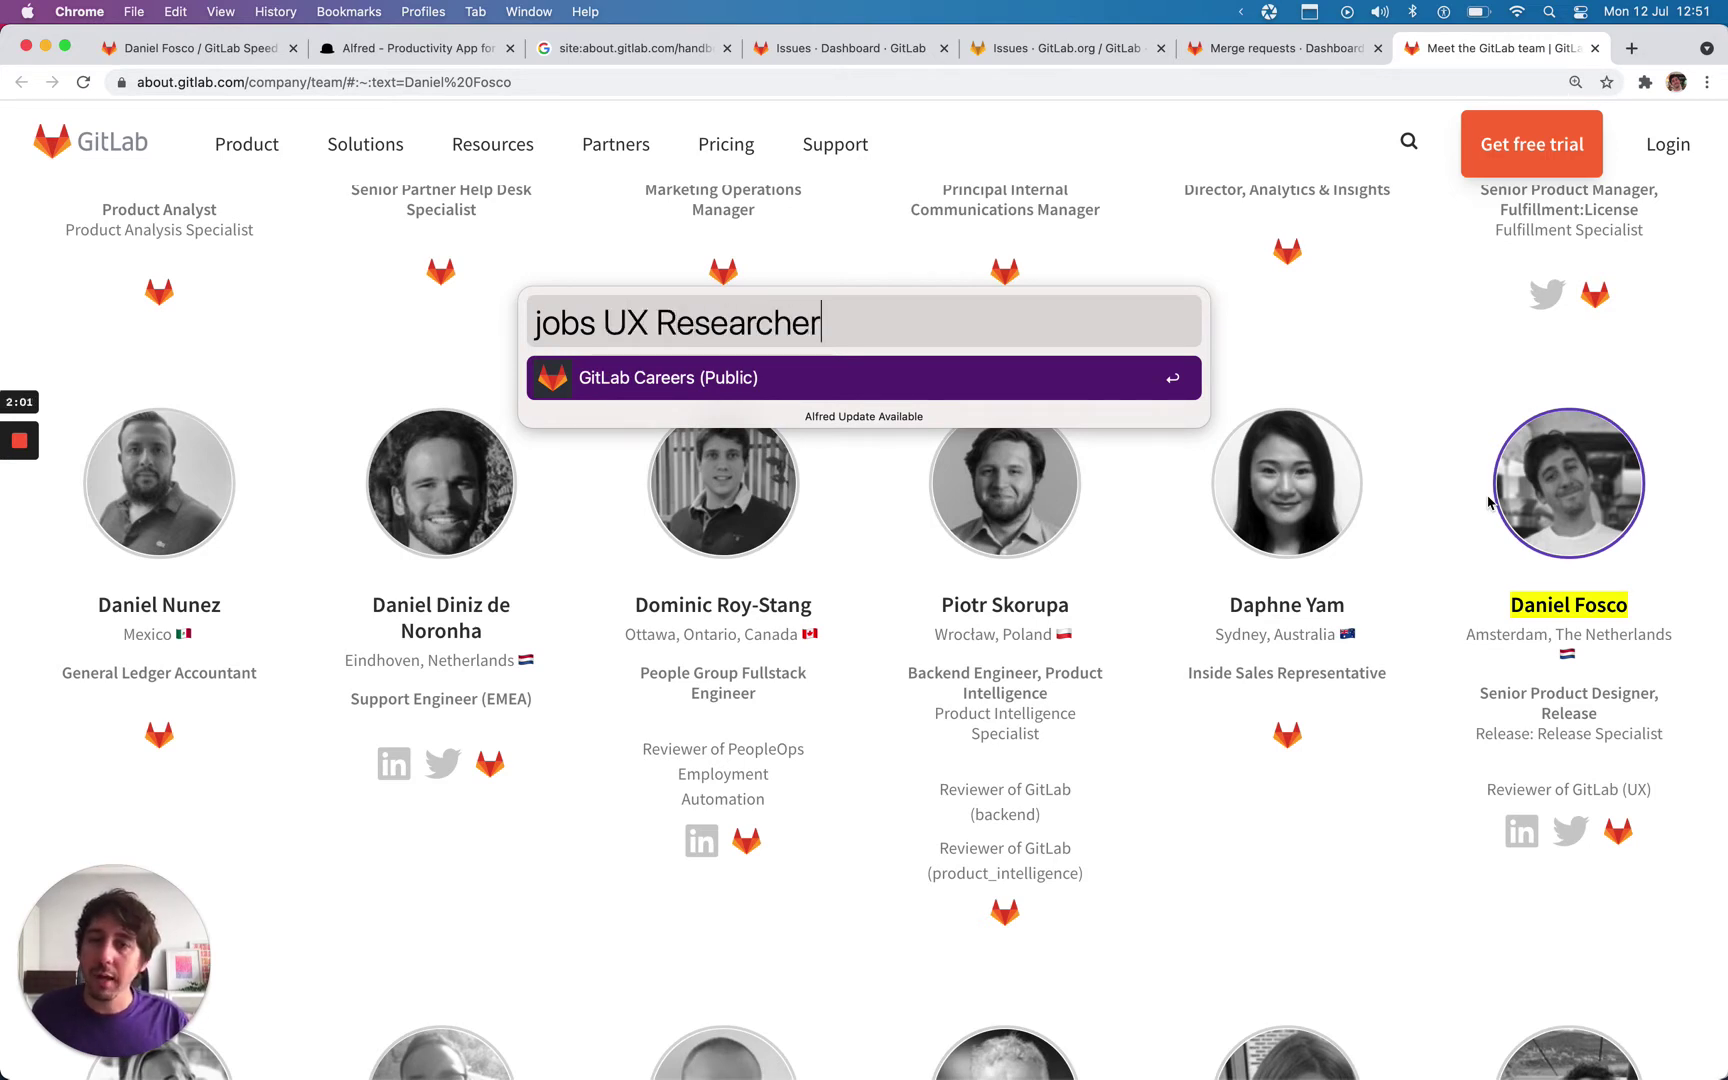
key(Return)
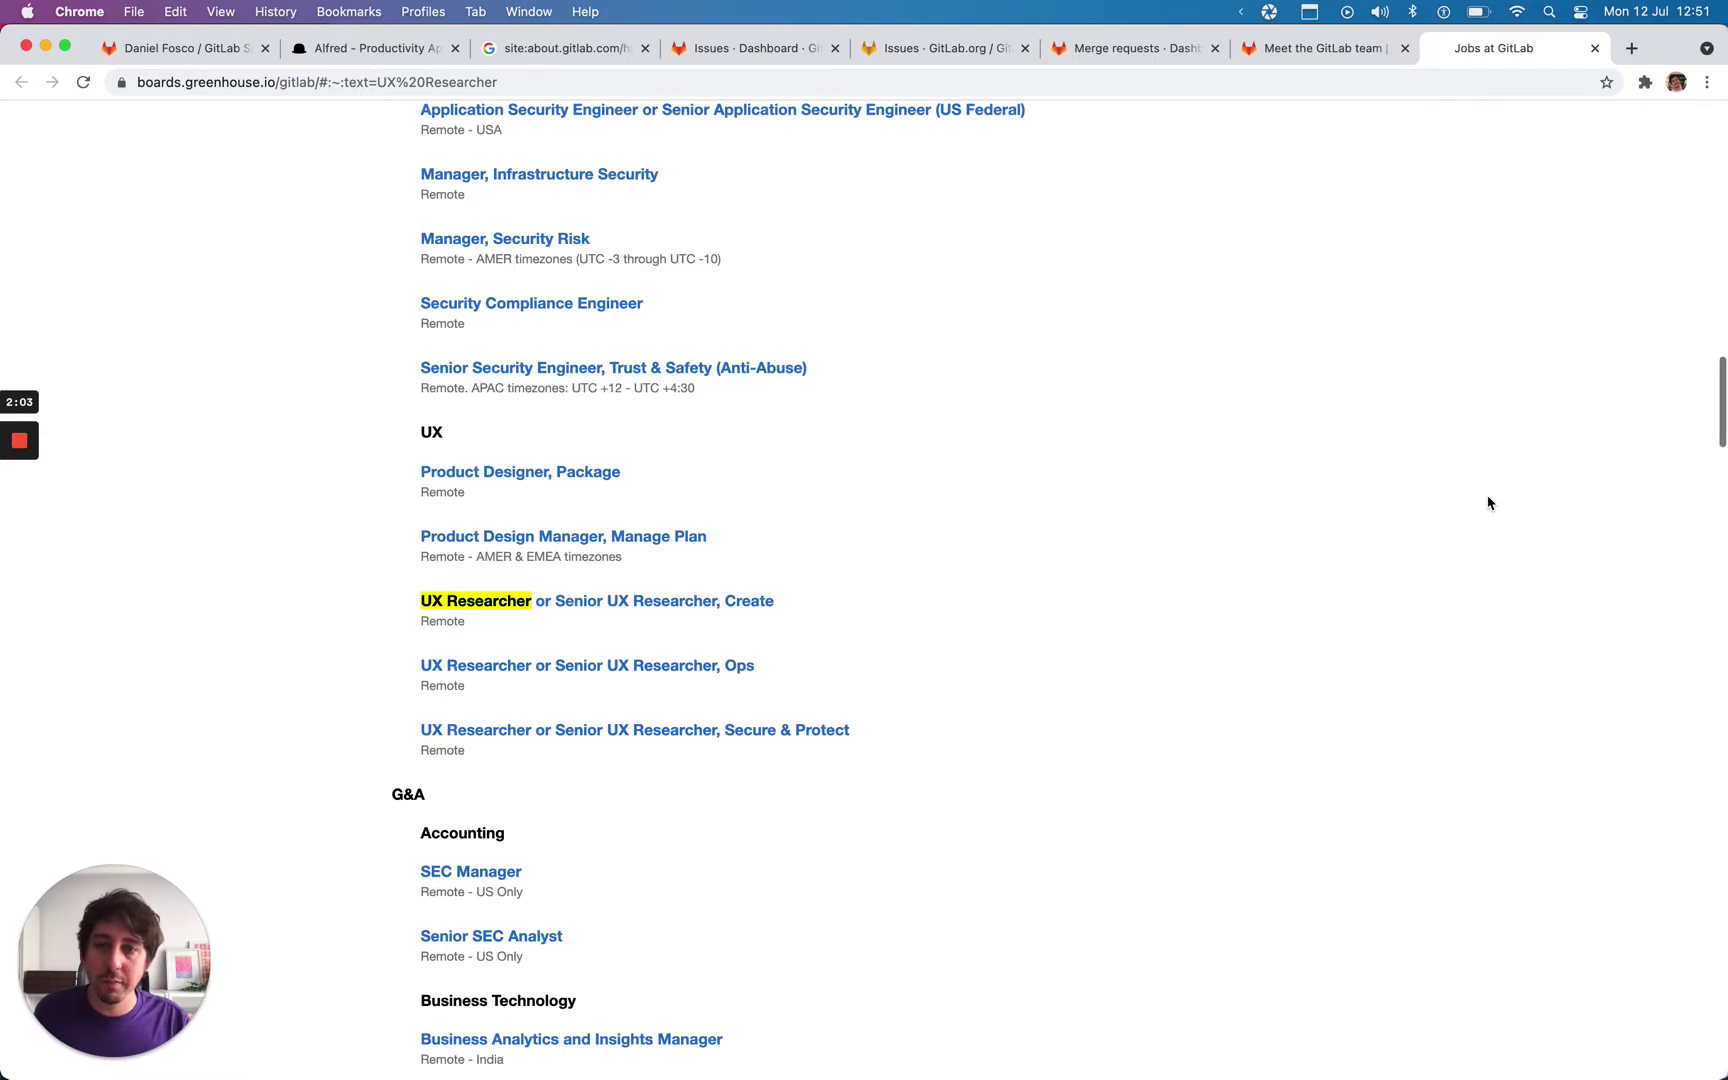
Step: Search the design system for 'Button' with 'ds' and open the Pajamas Button page
key(alt+space)
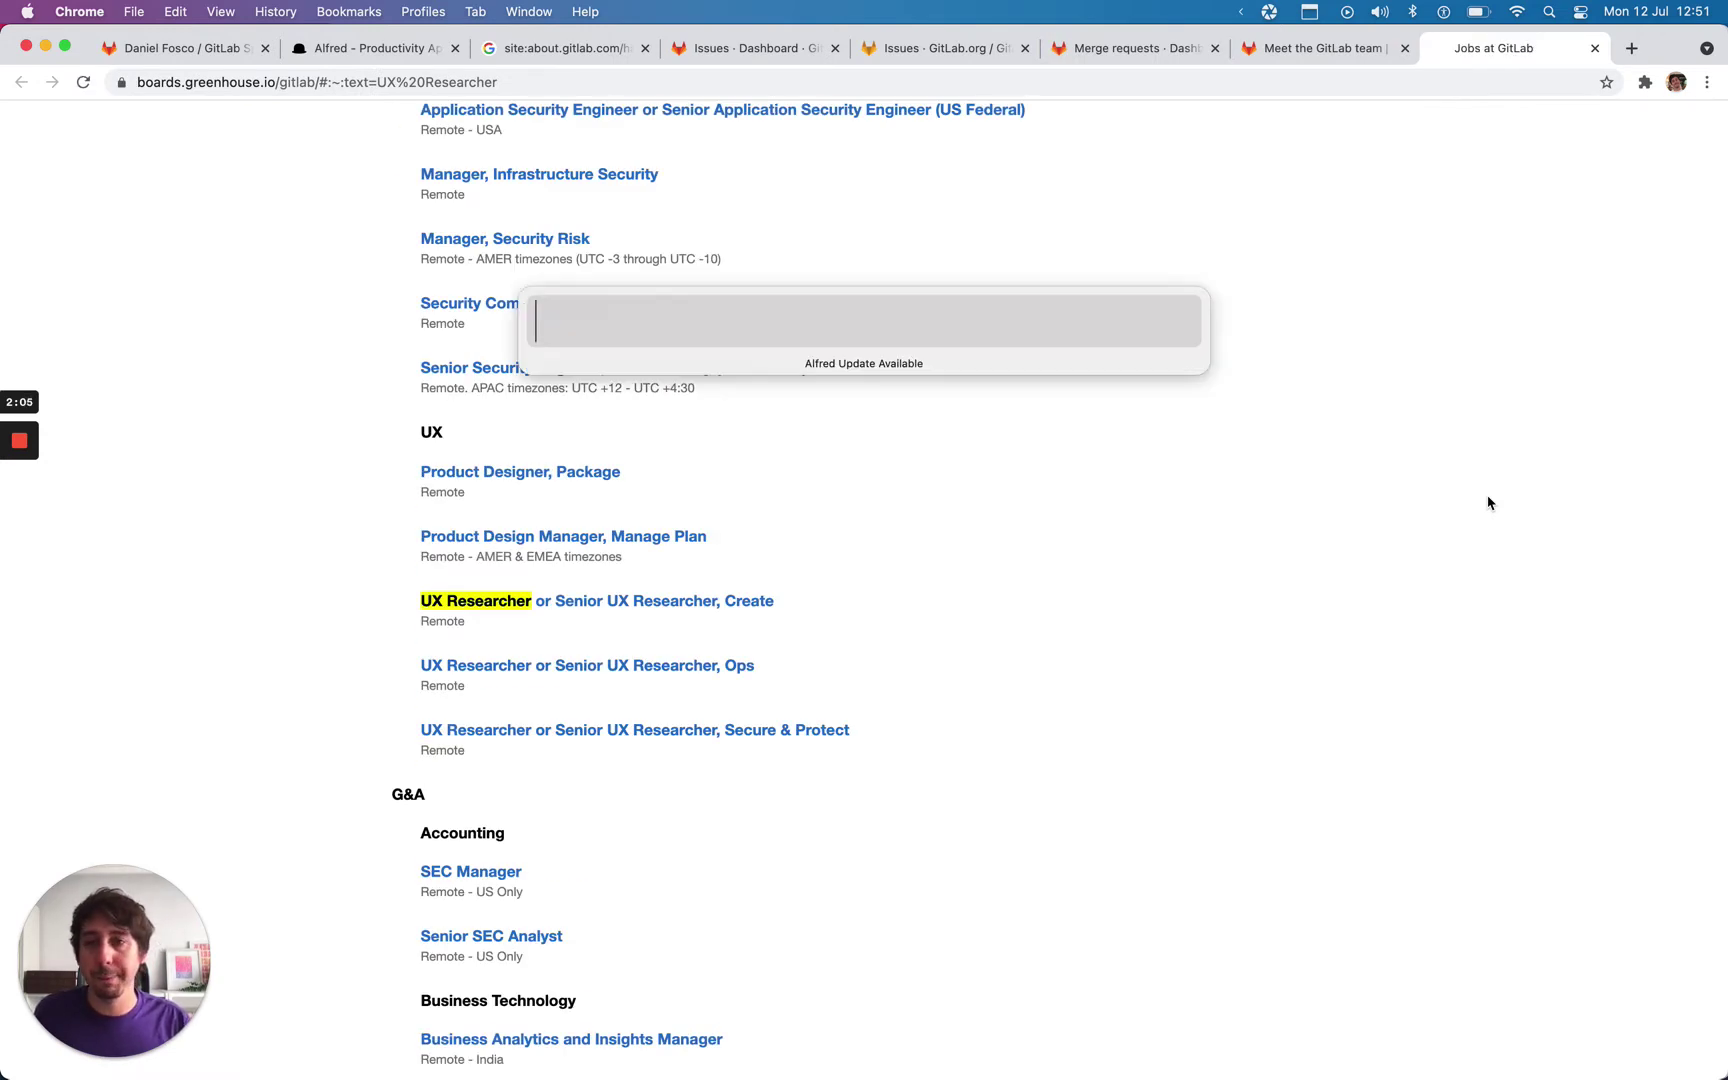
text(ds)
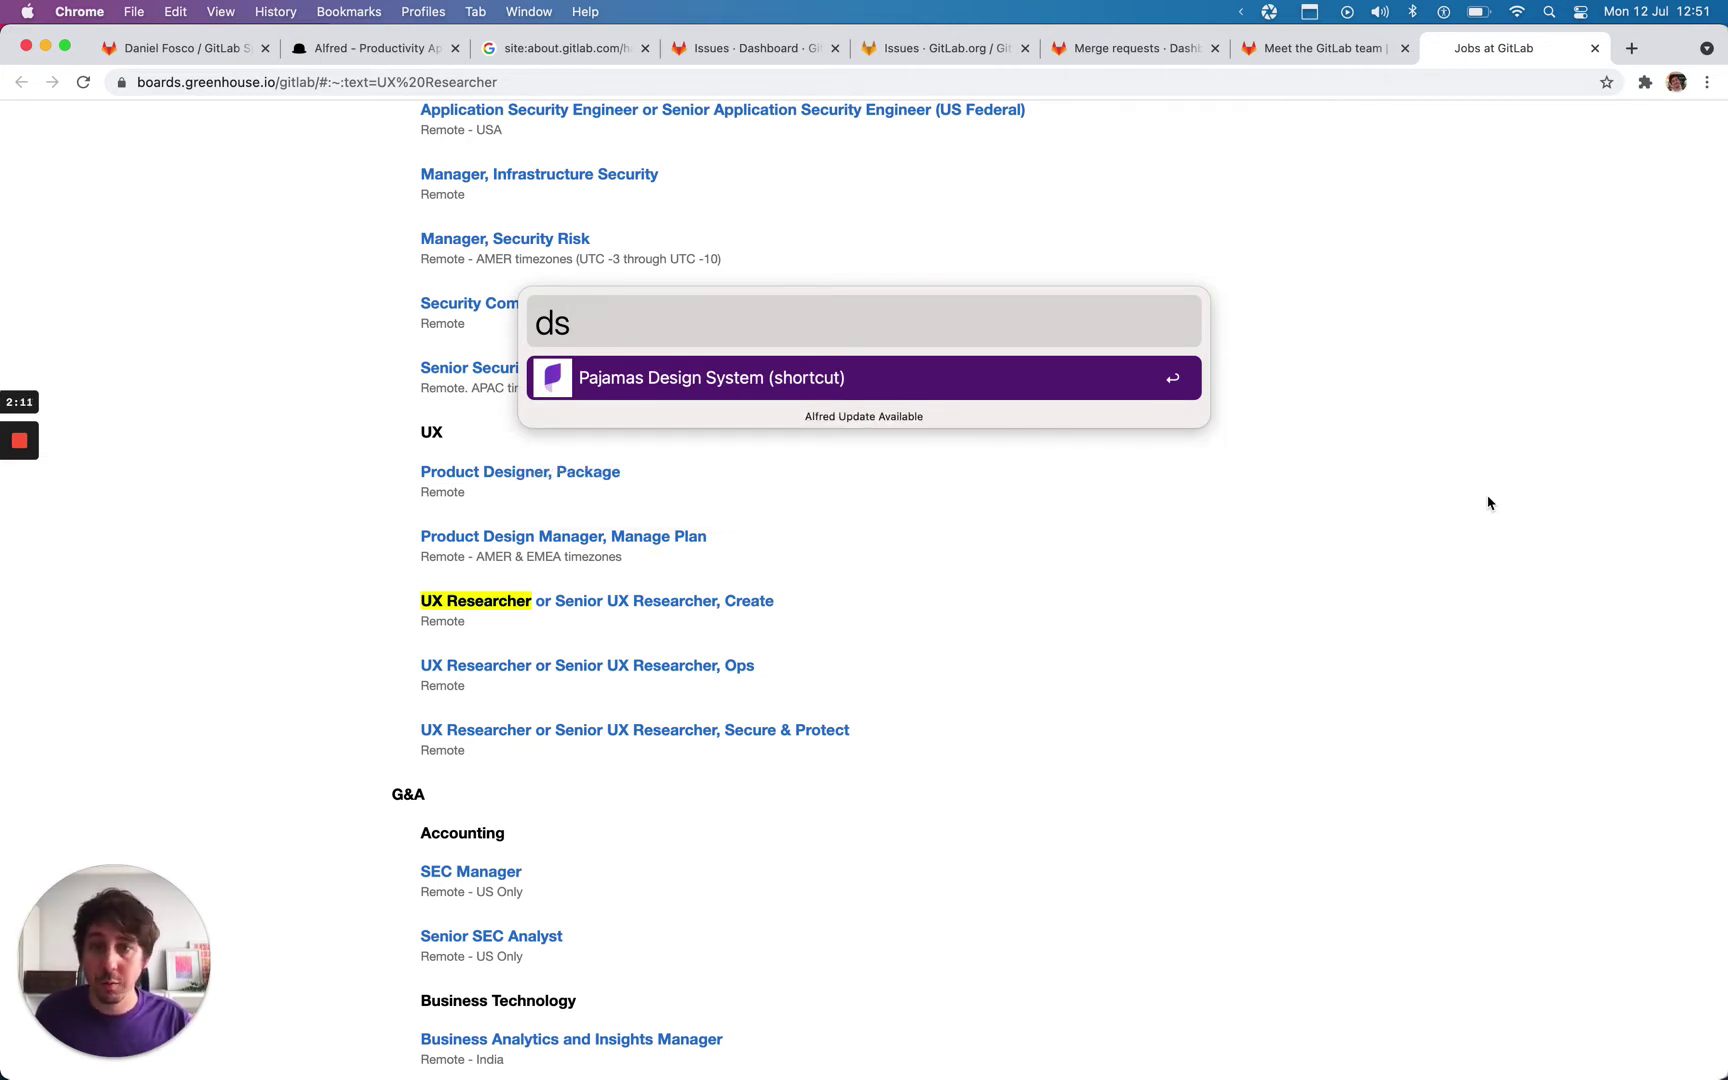
text(Button)
key(Return)
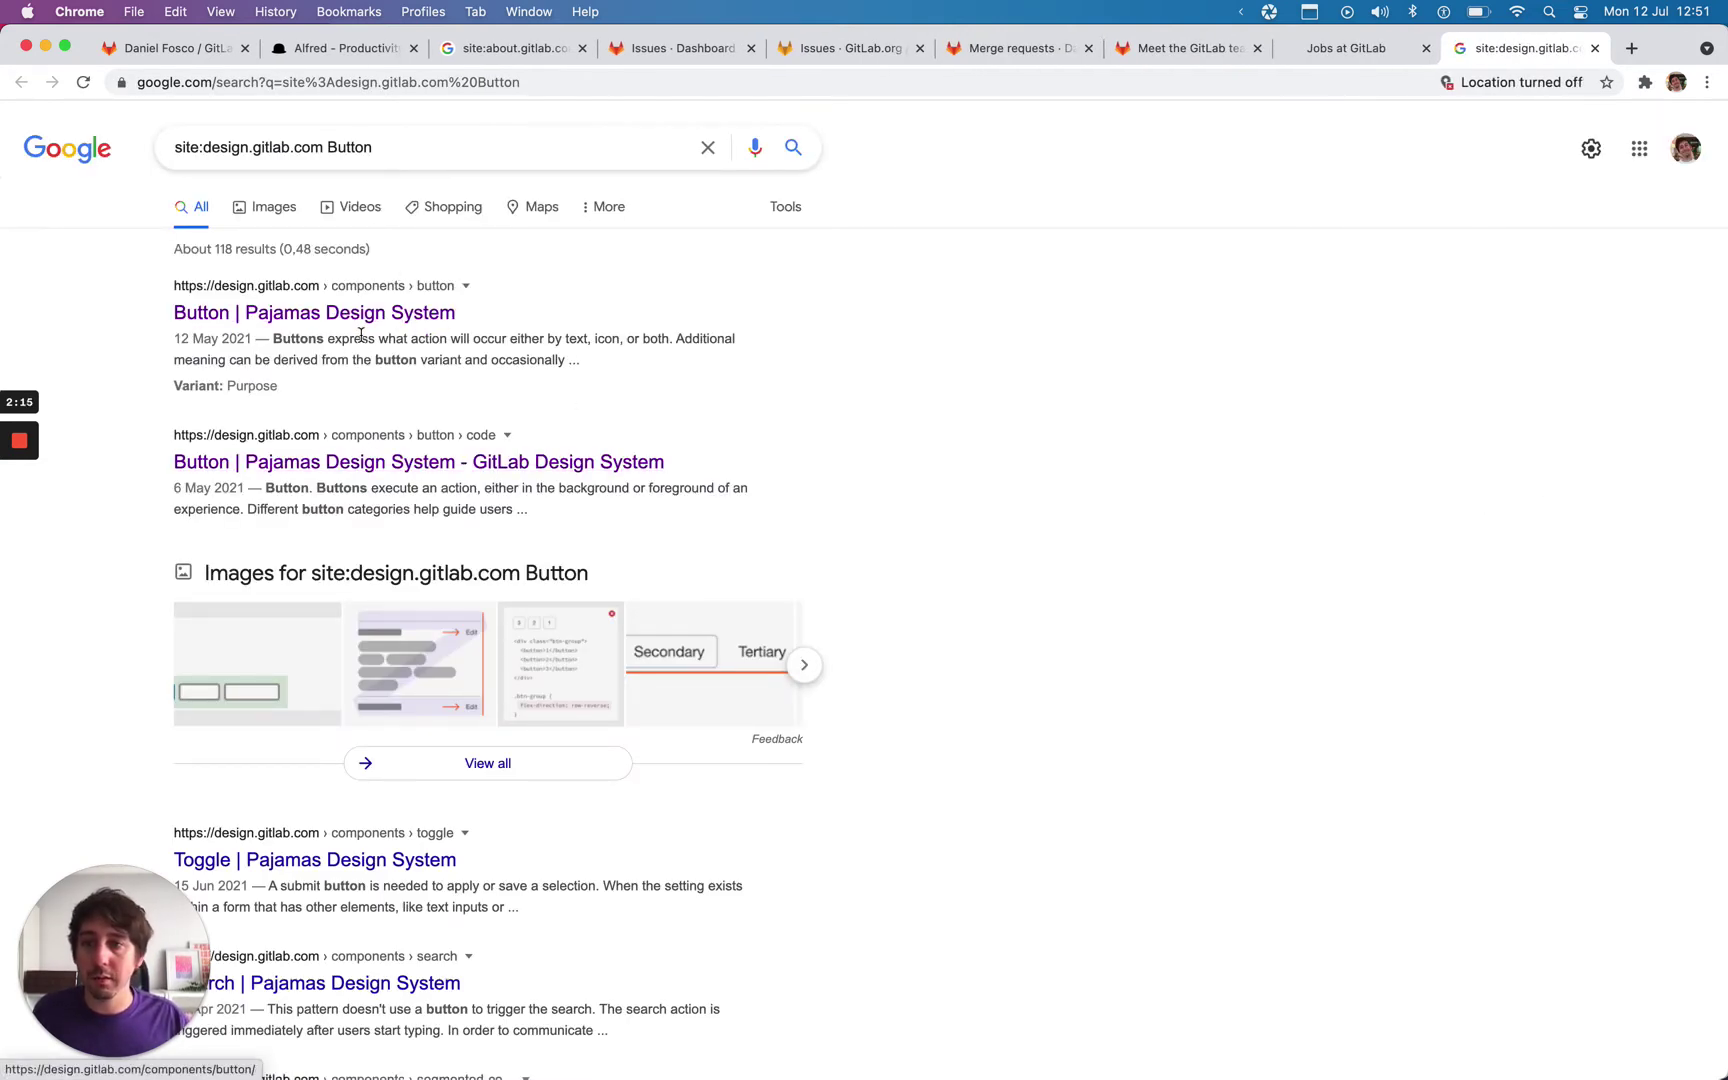
click(370, 308)
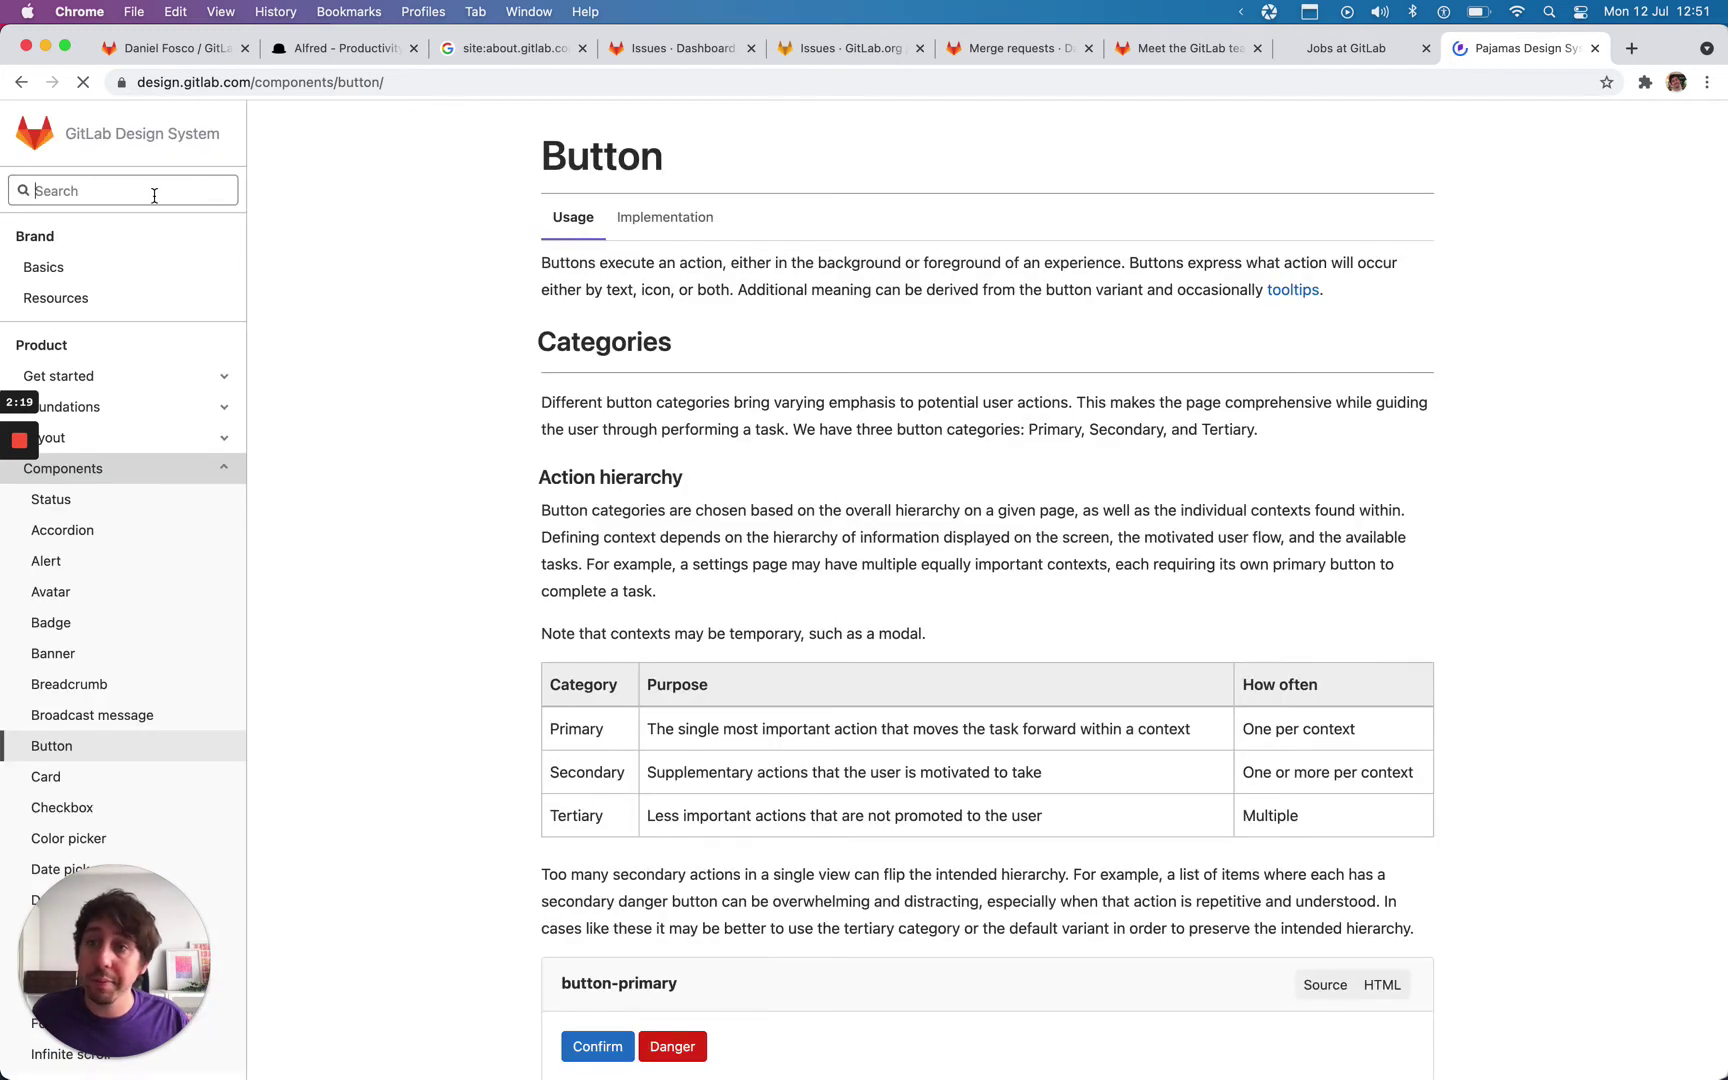
click(124, 181)
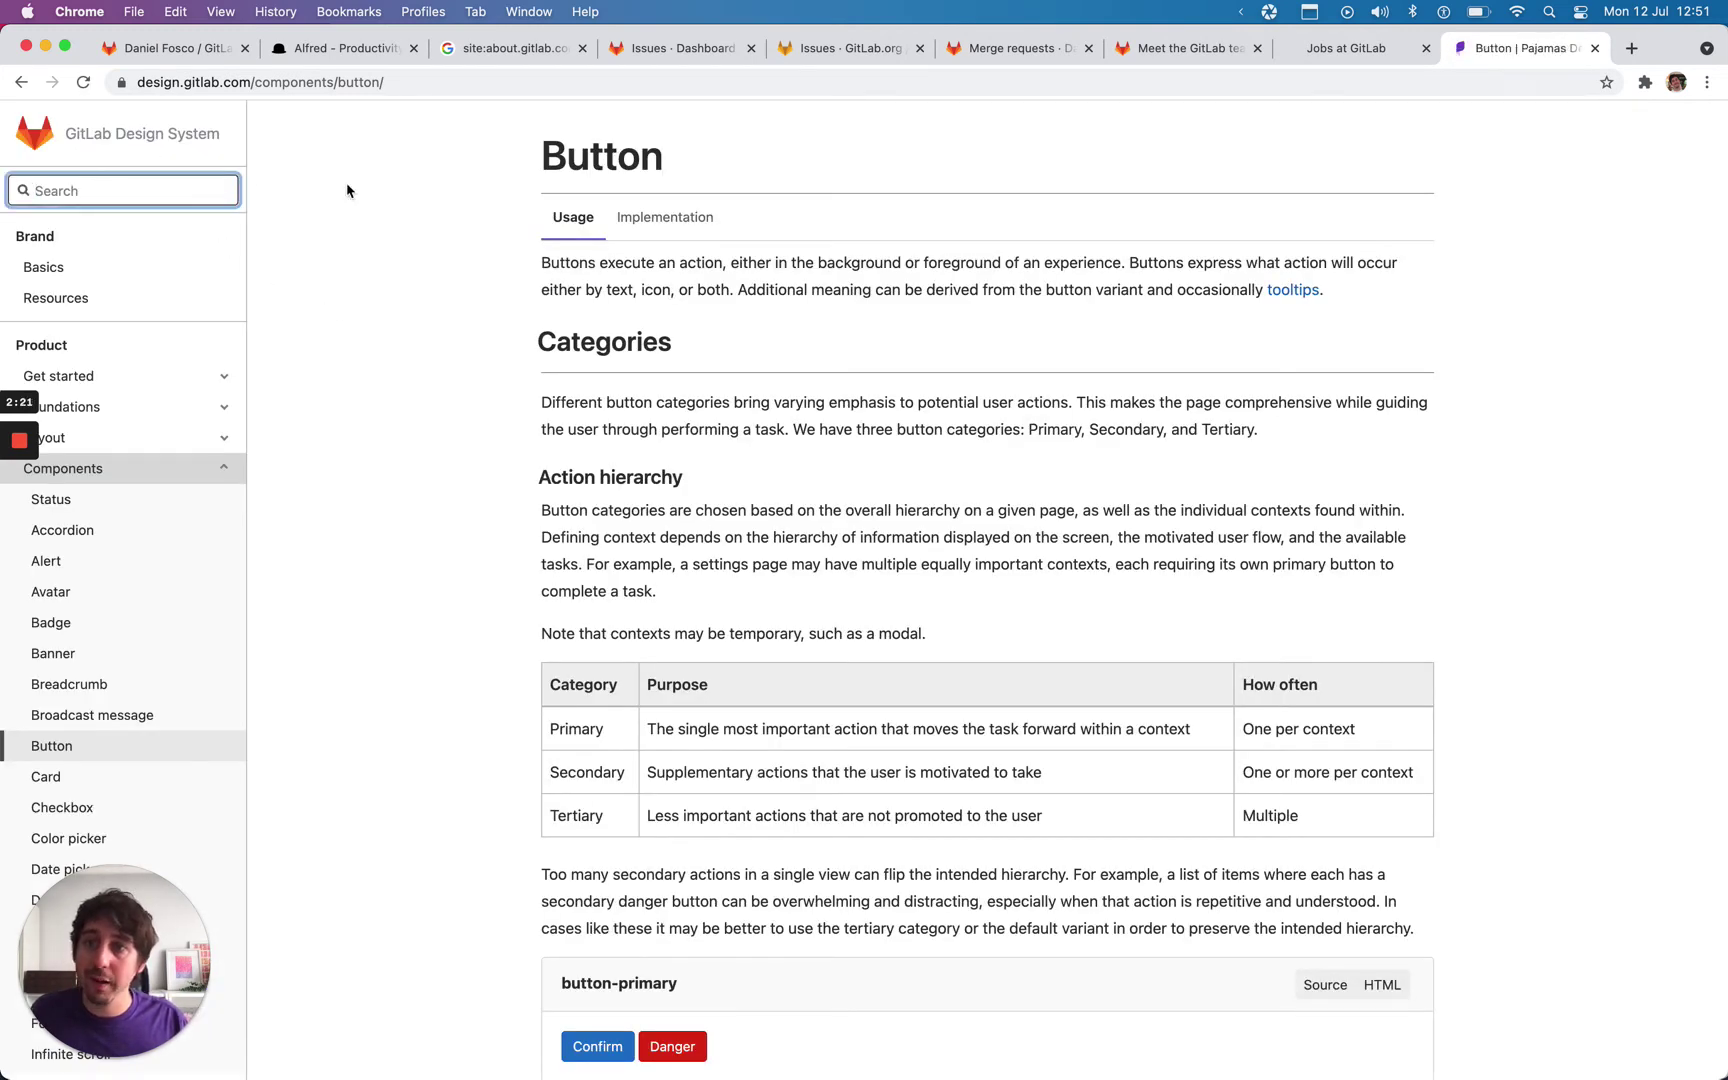
click(388, 84)
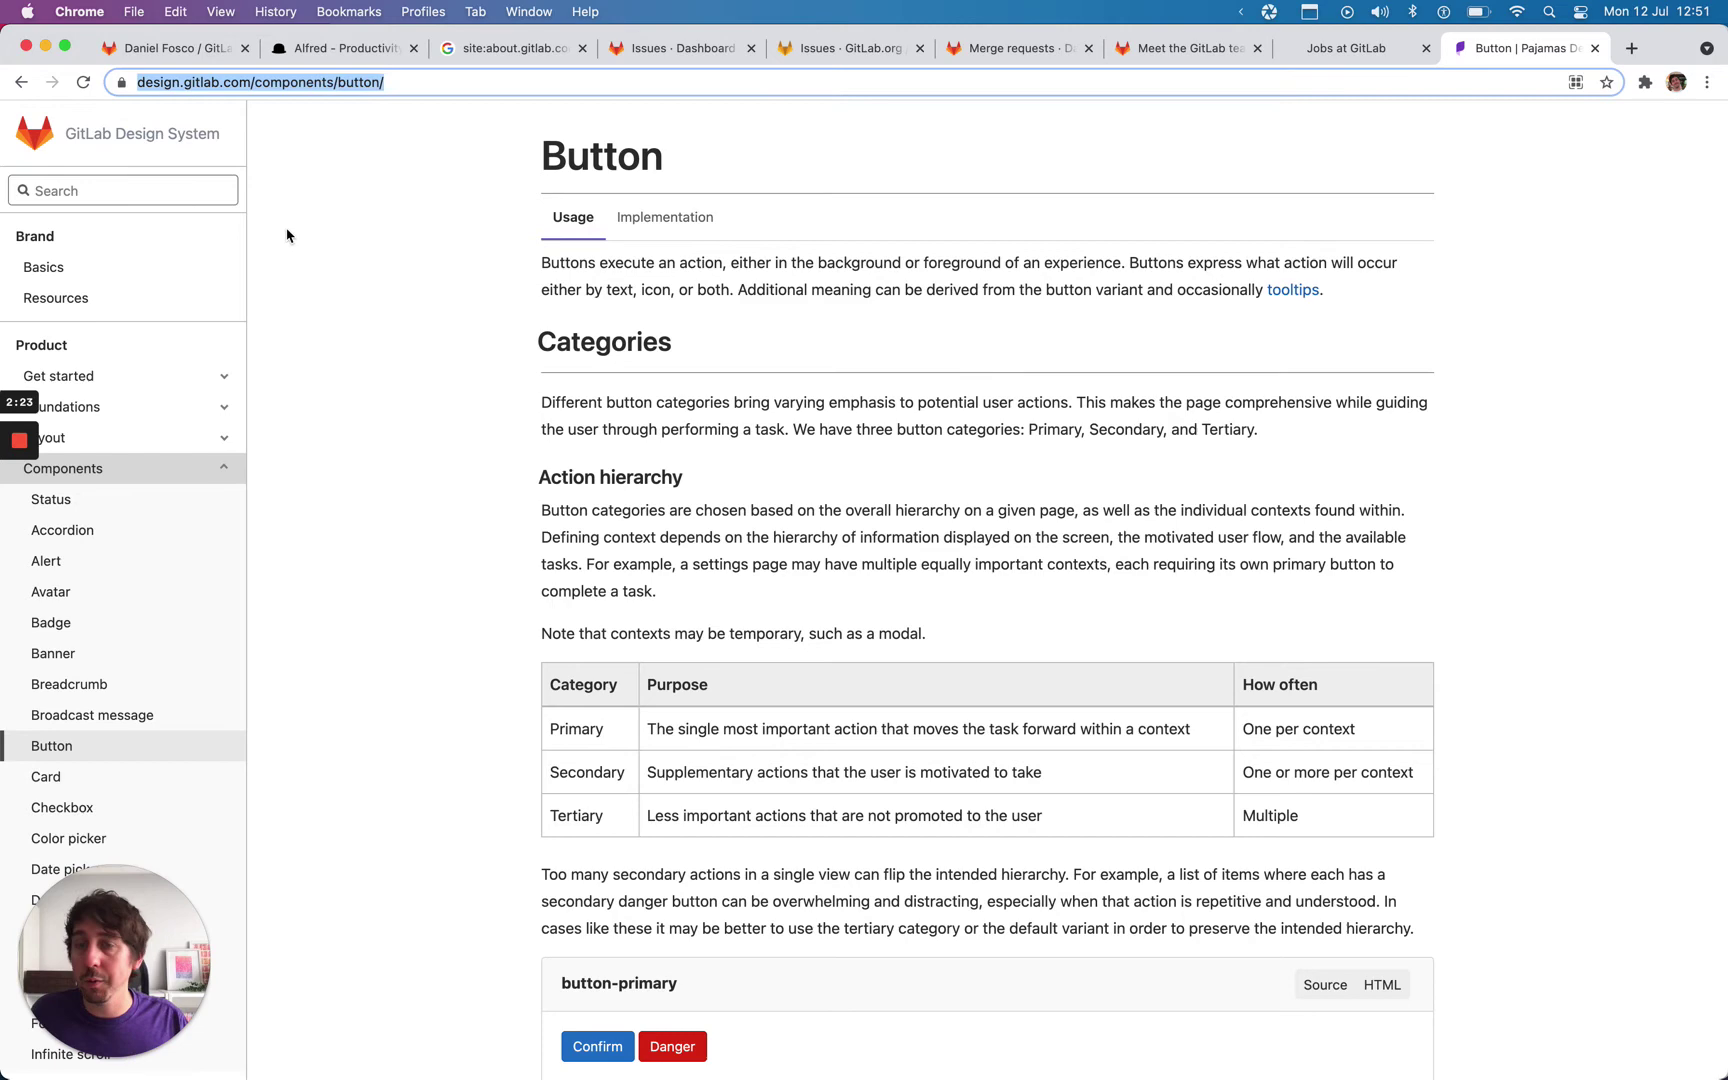
click(284, 307)
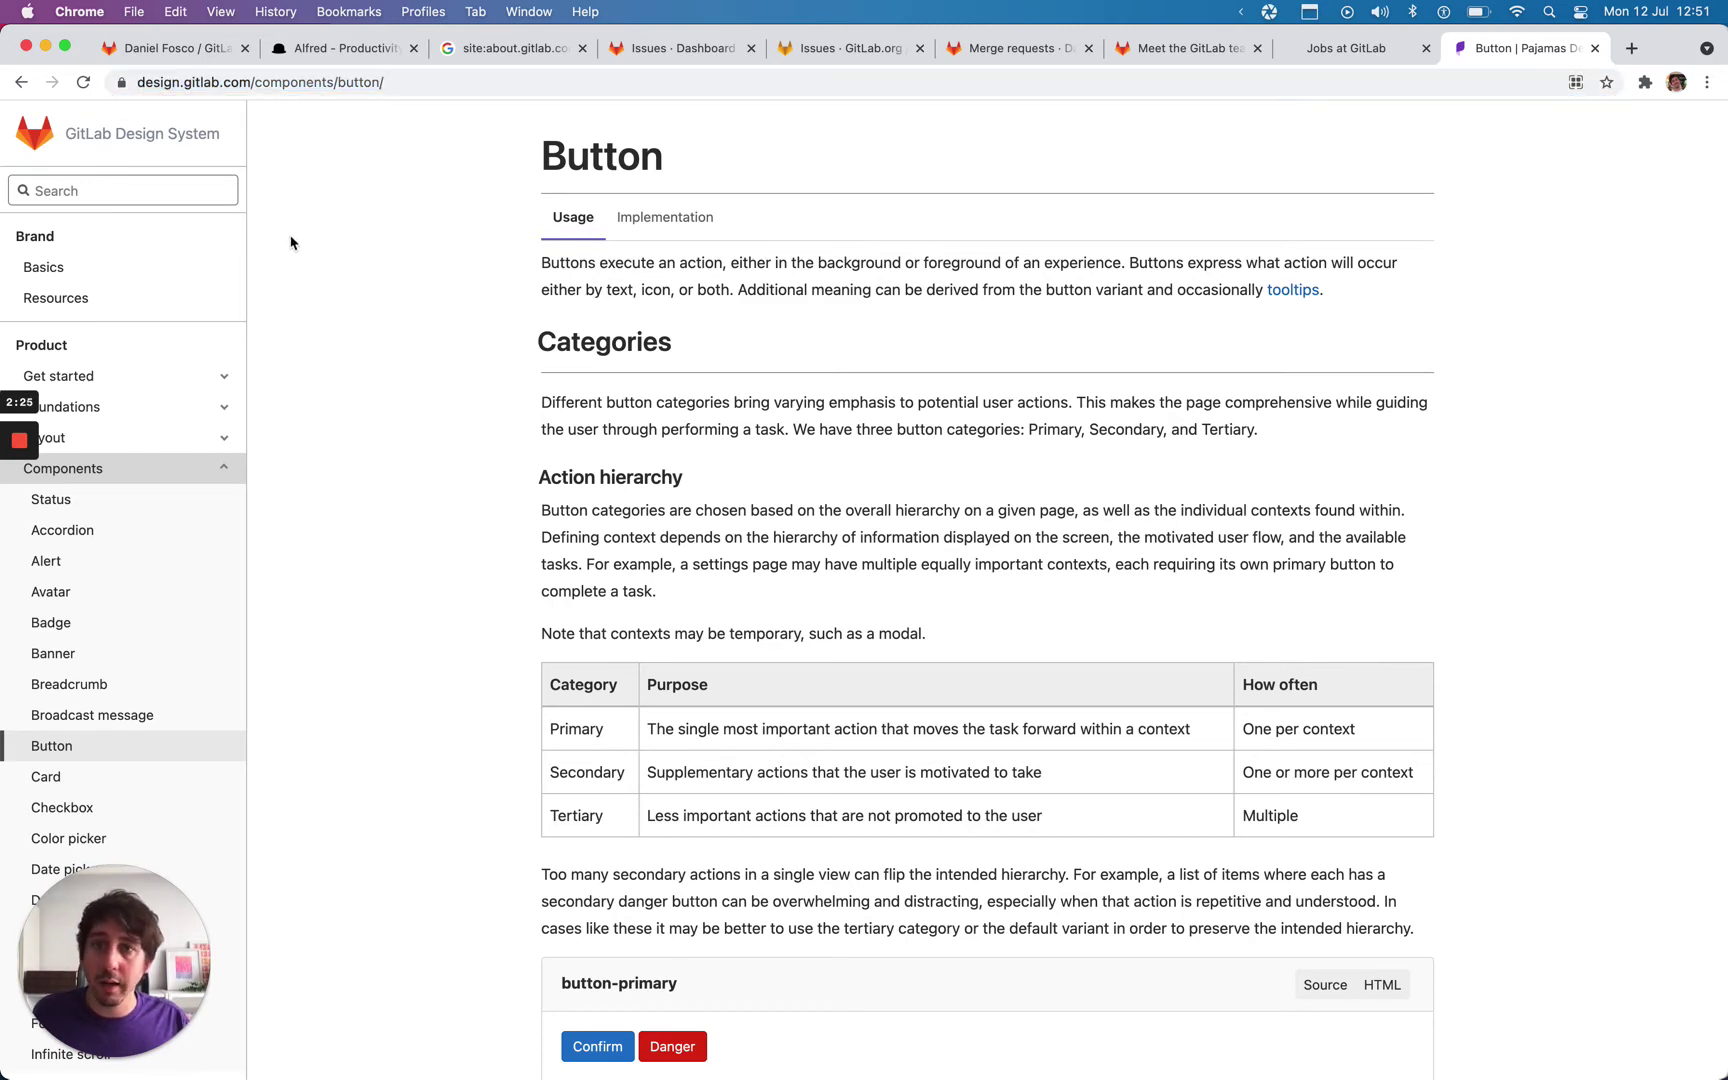
Step: Glance at the Alfred website, then scroll the Speed Search README to the GitLab General table
key(super+1)
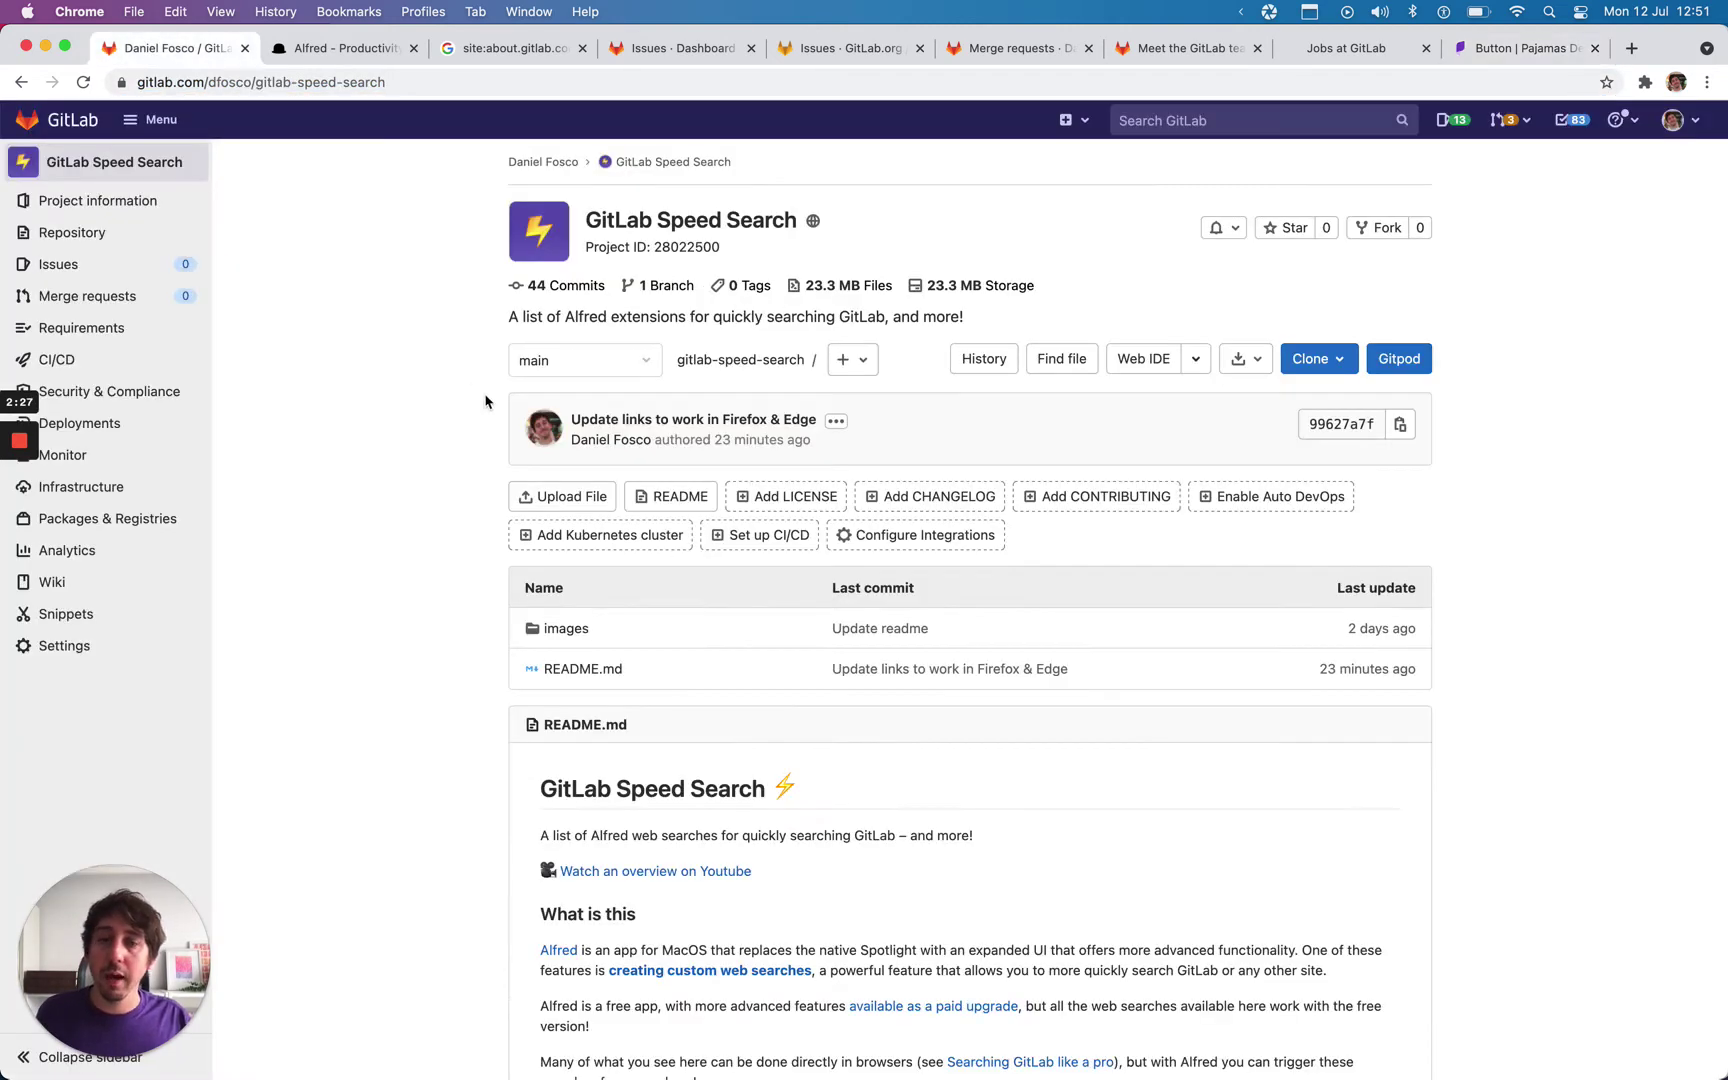
scroll(489, 404, down, 10)
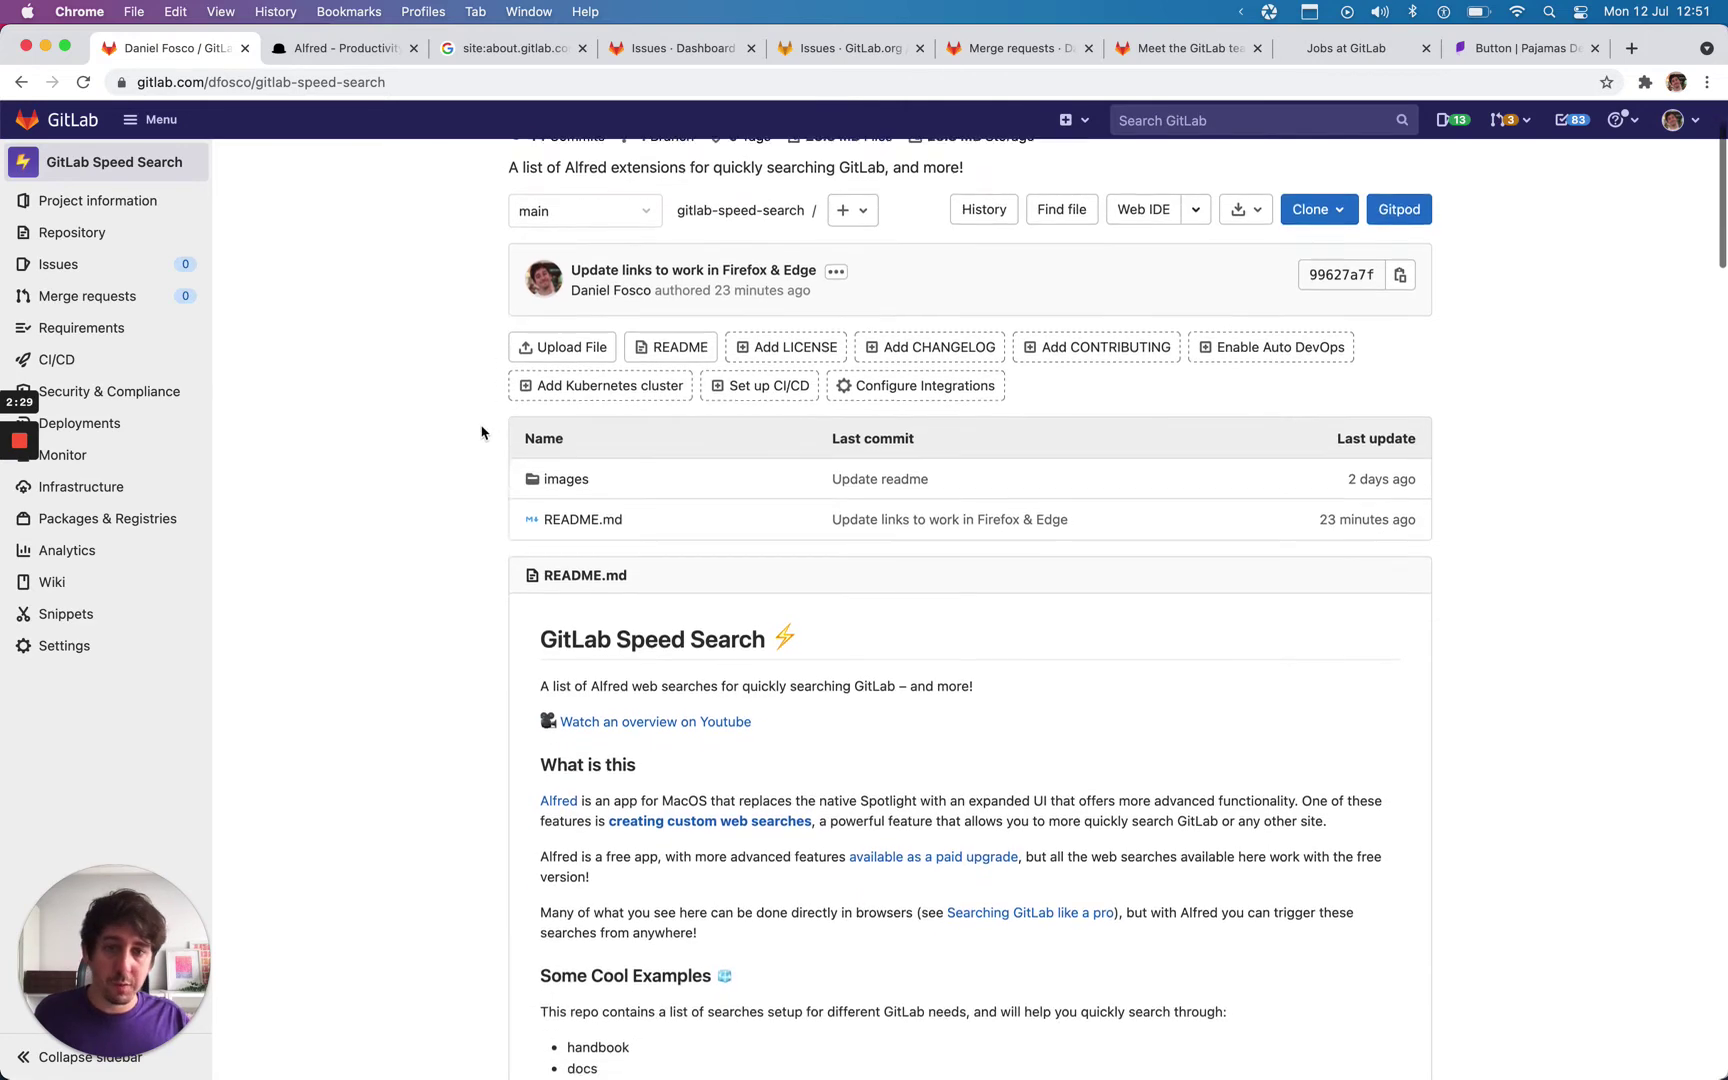
click(333, 50)
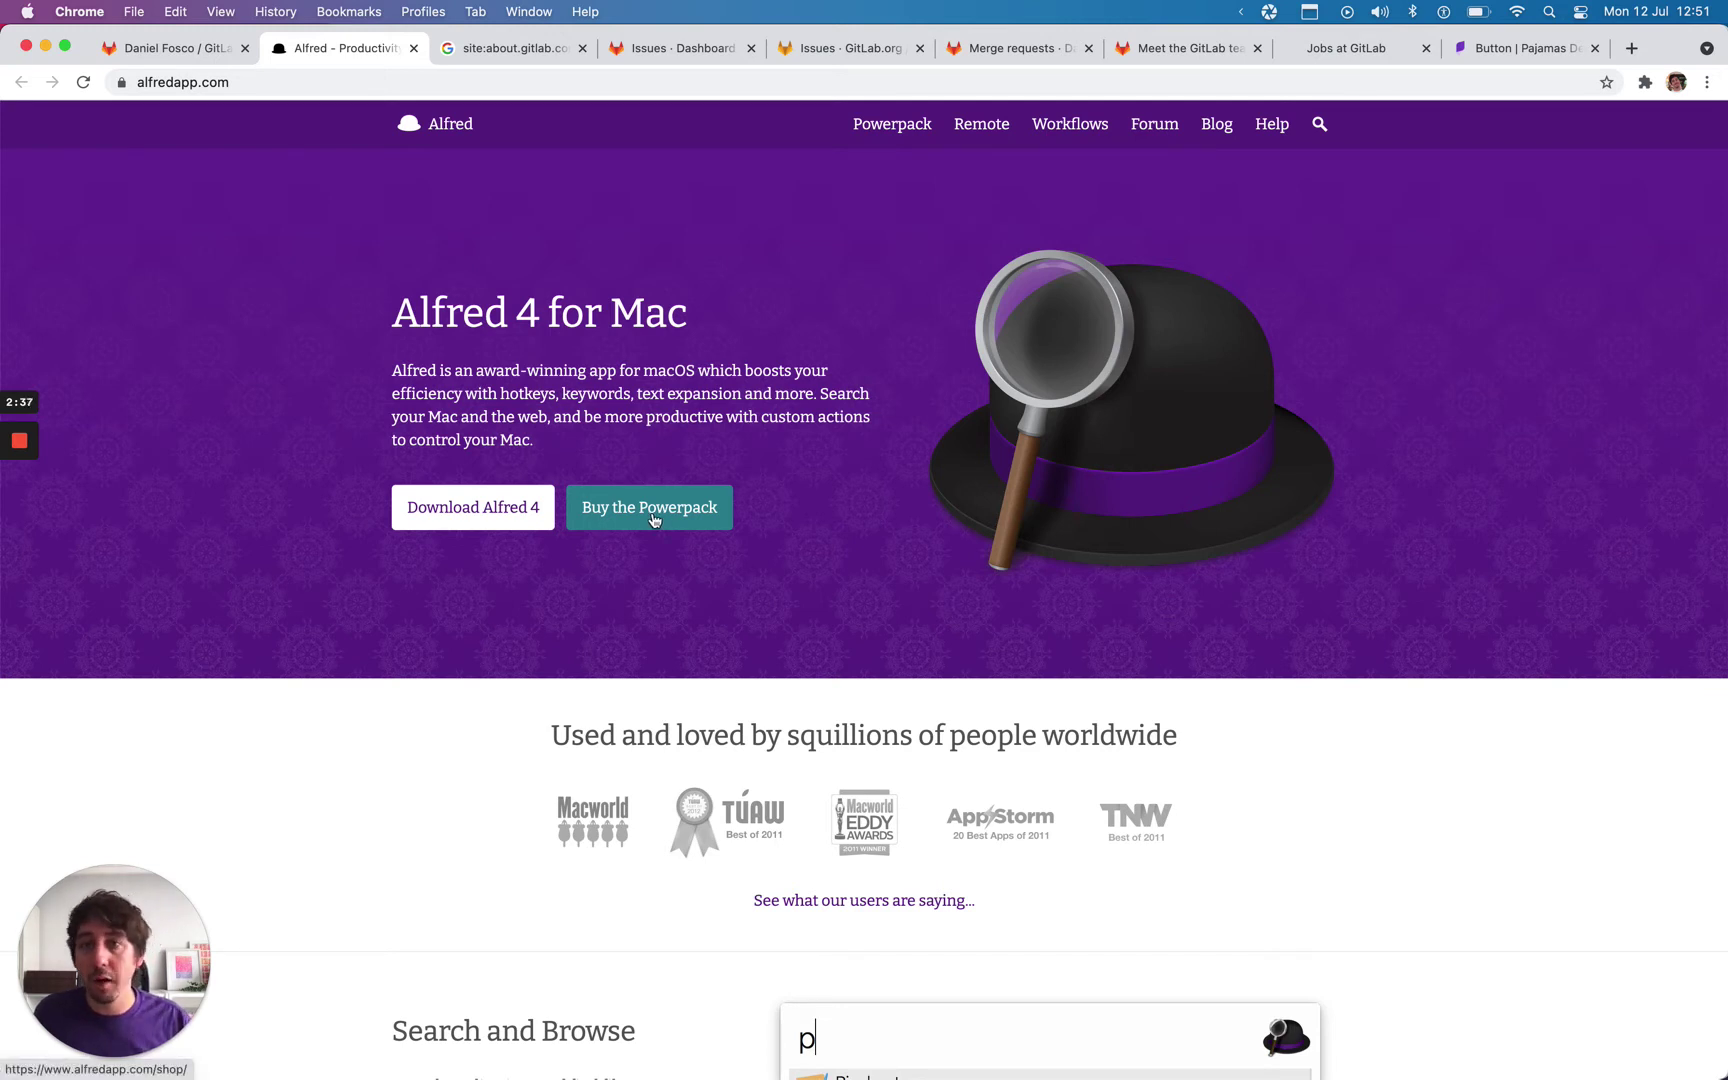
click(192, 57)
scroll(579, 550, down, 6)
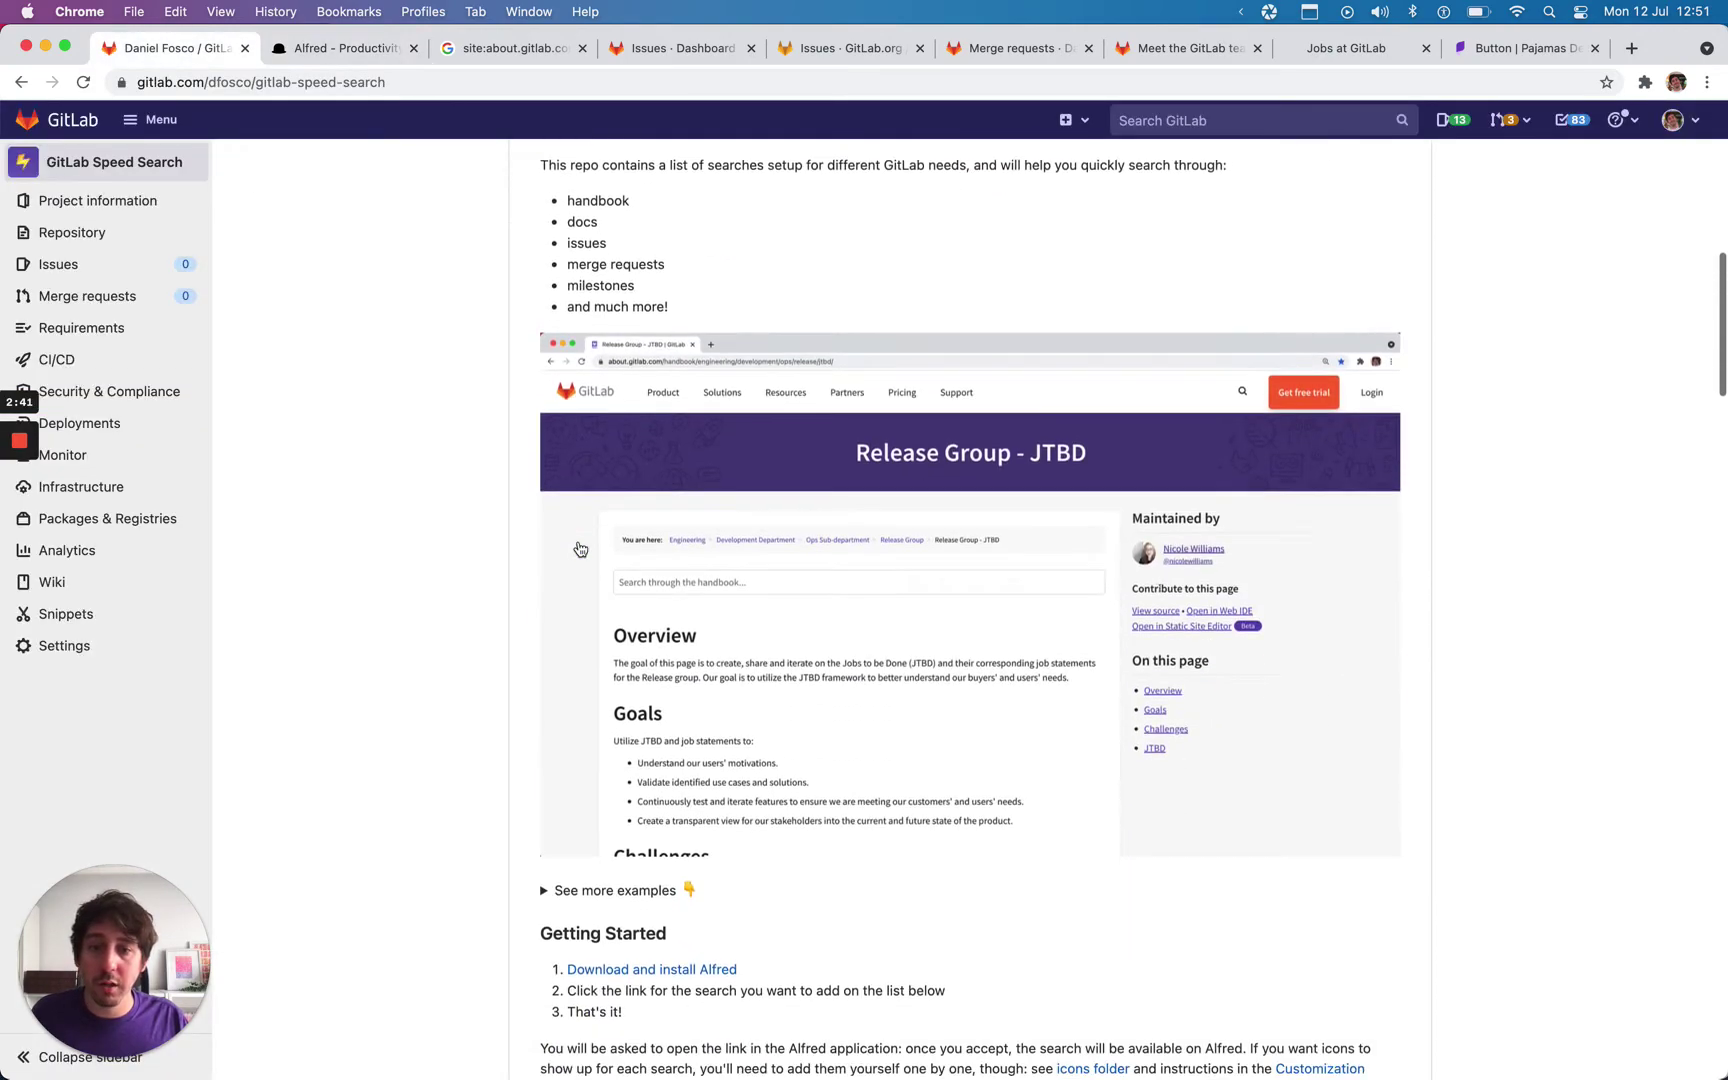
scroll(579, 550, up, 10)
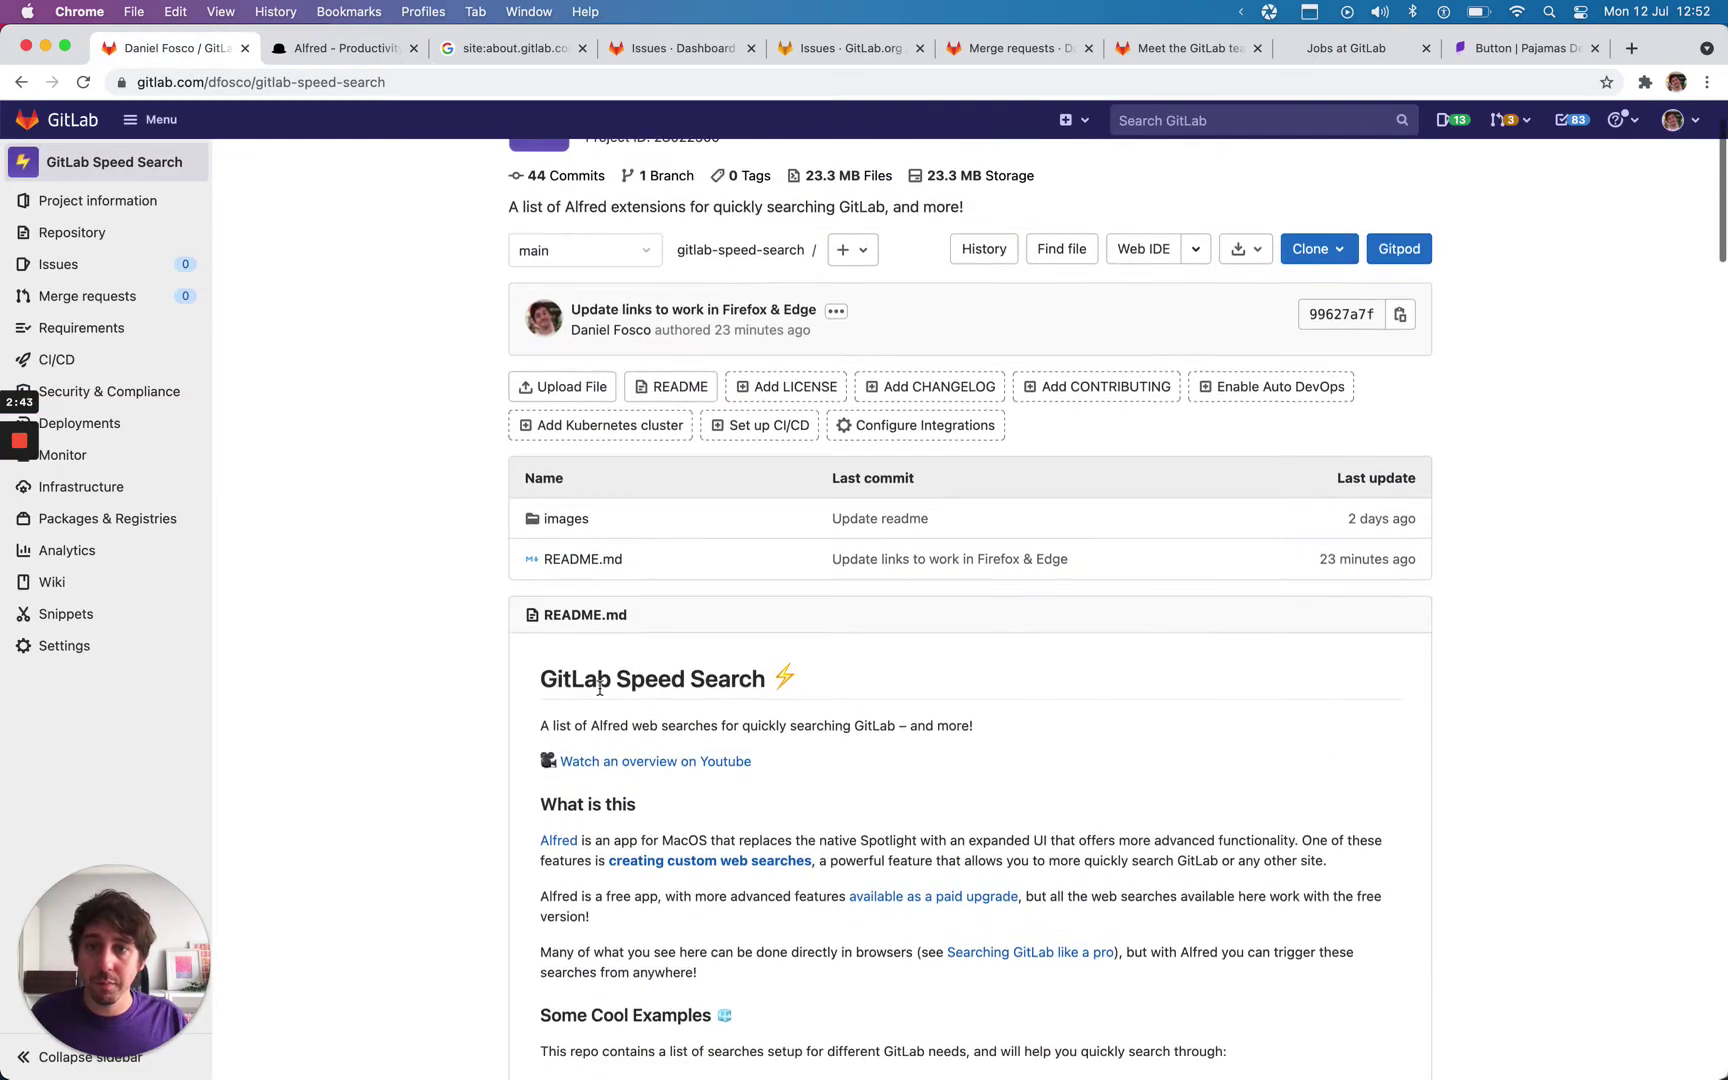
scroll(655, 648, down, 12)
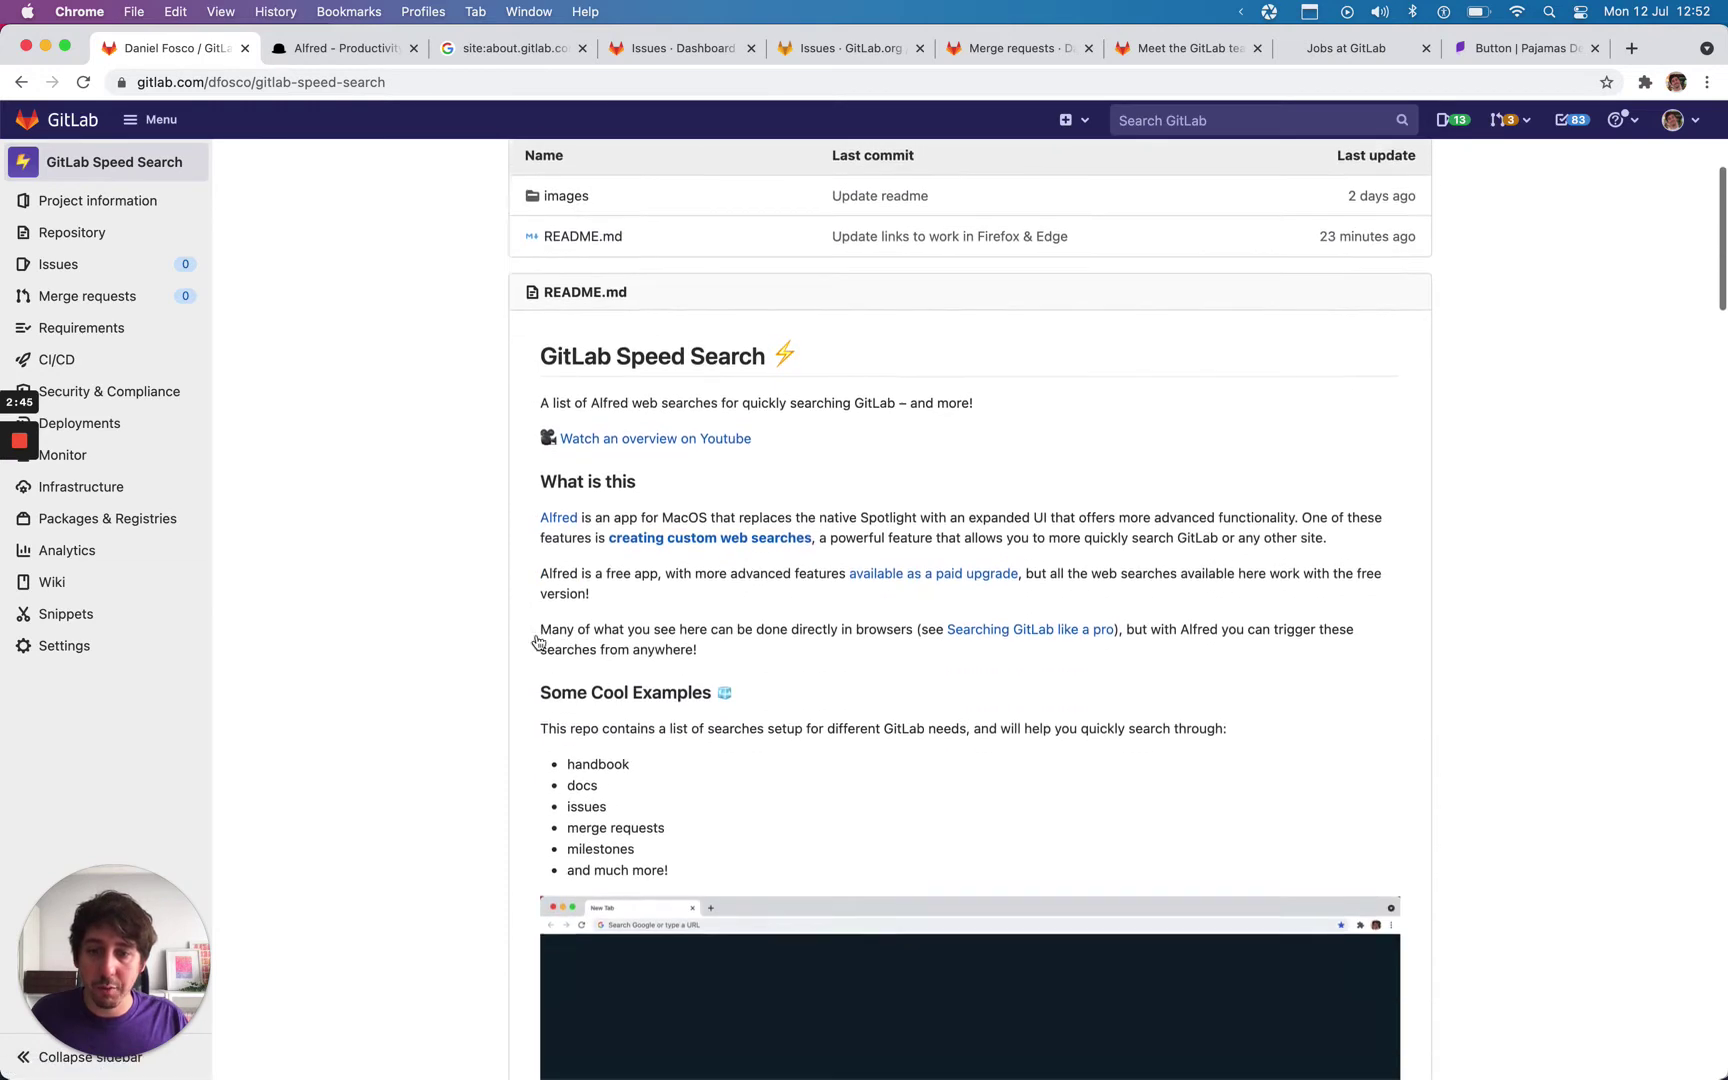
scroll(538, 641, down, 8)
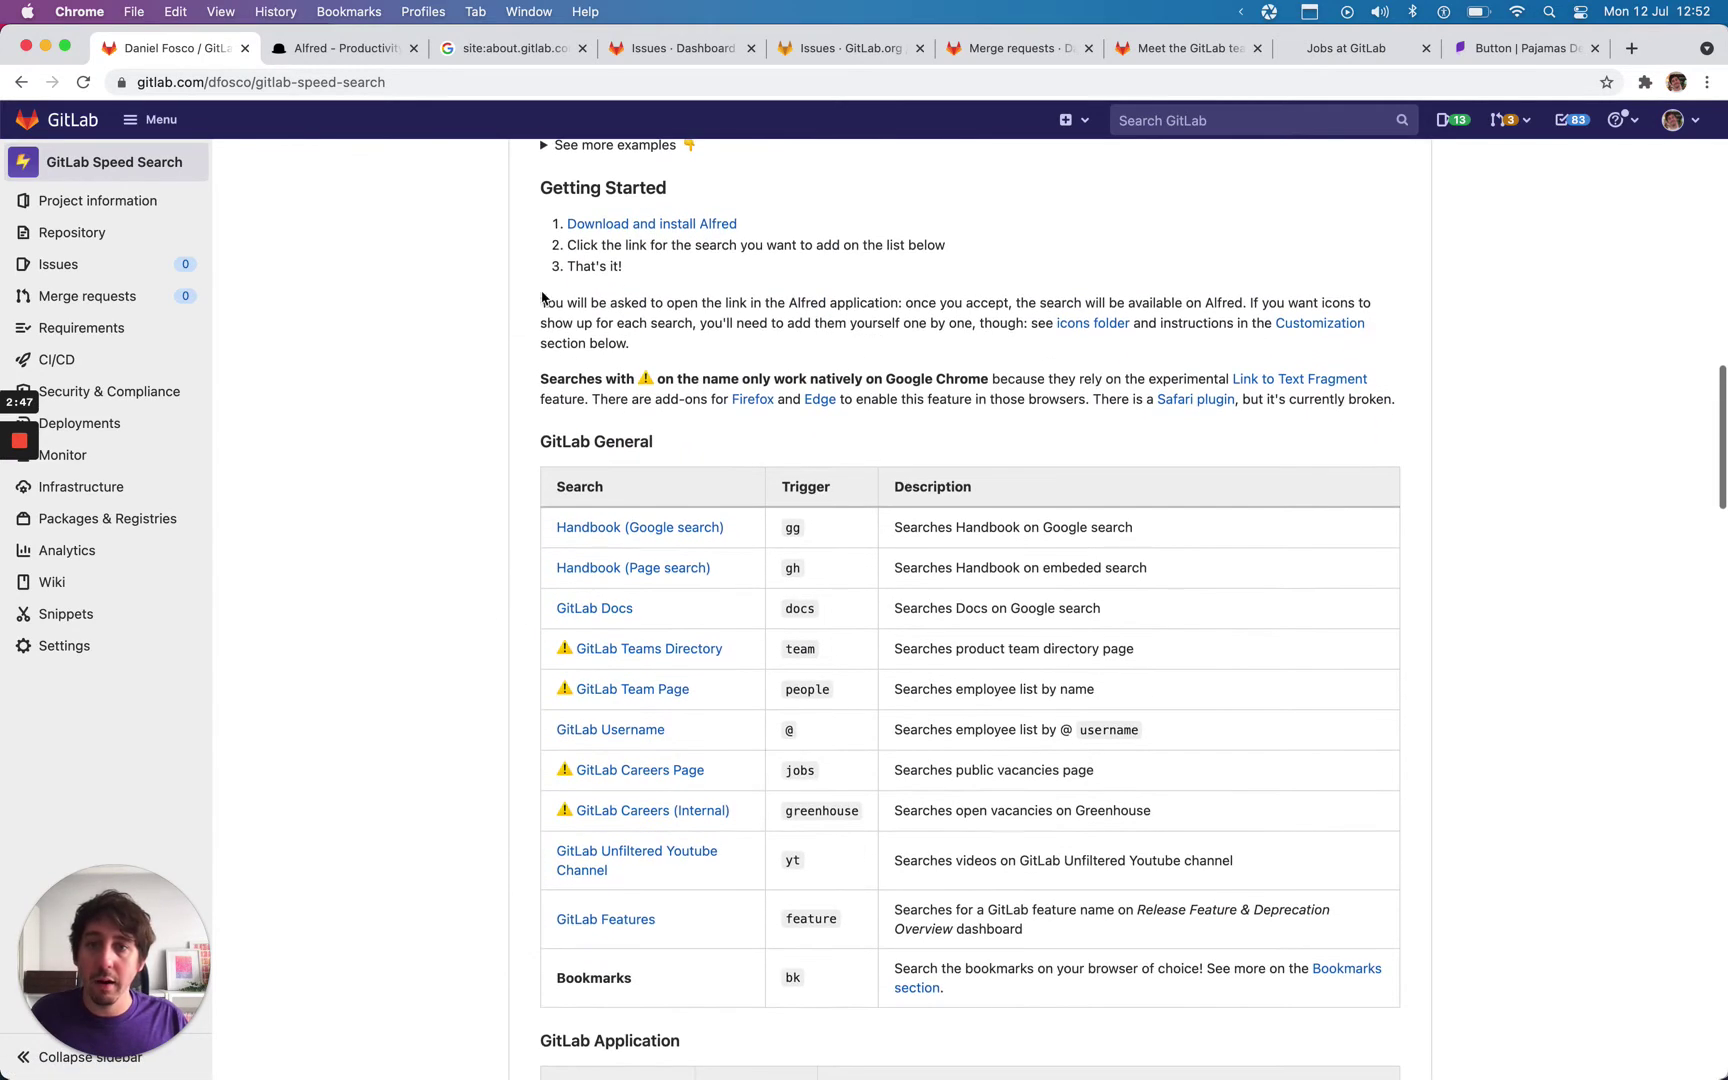
scroll(598, 870, down, 1)
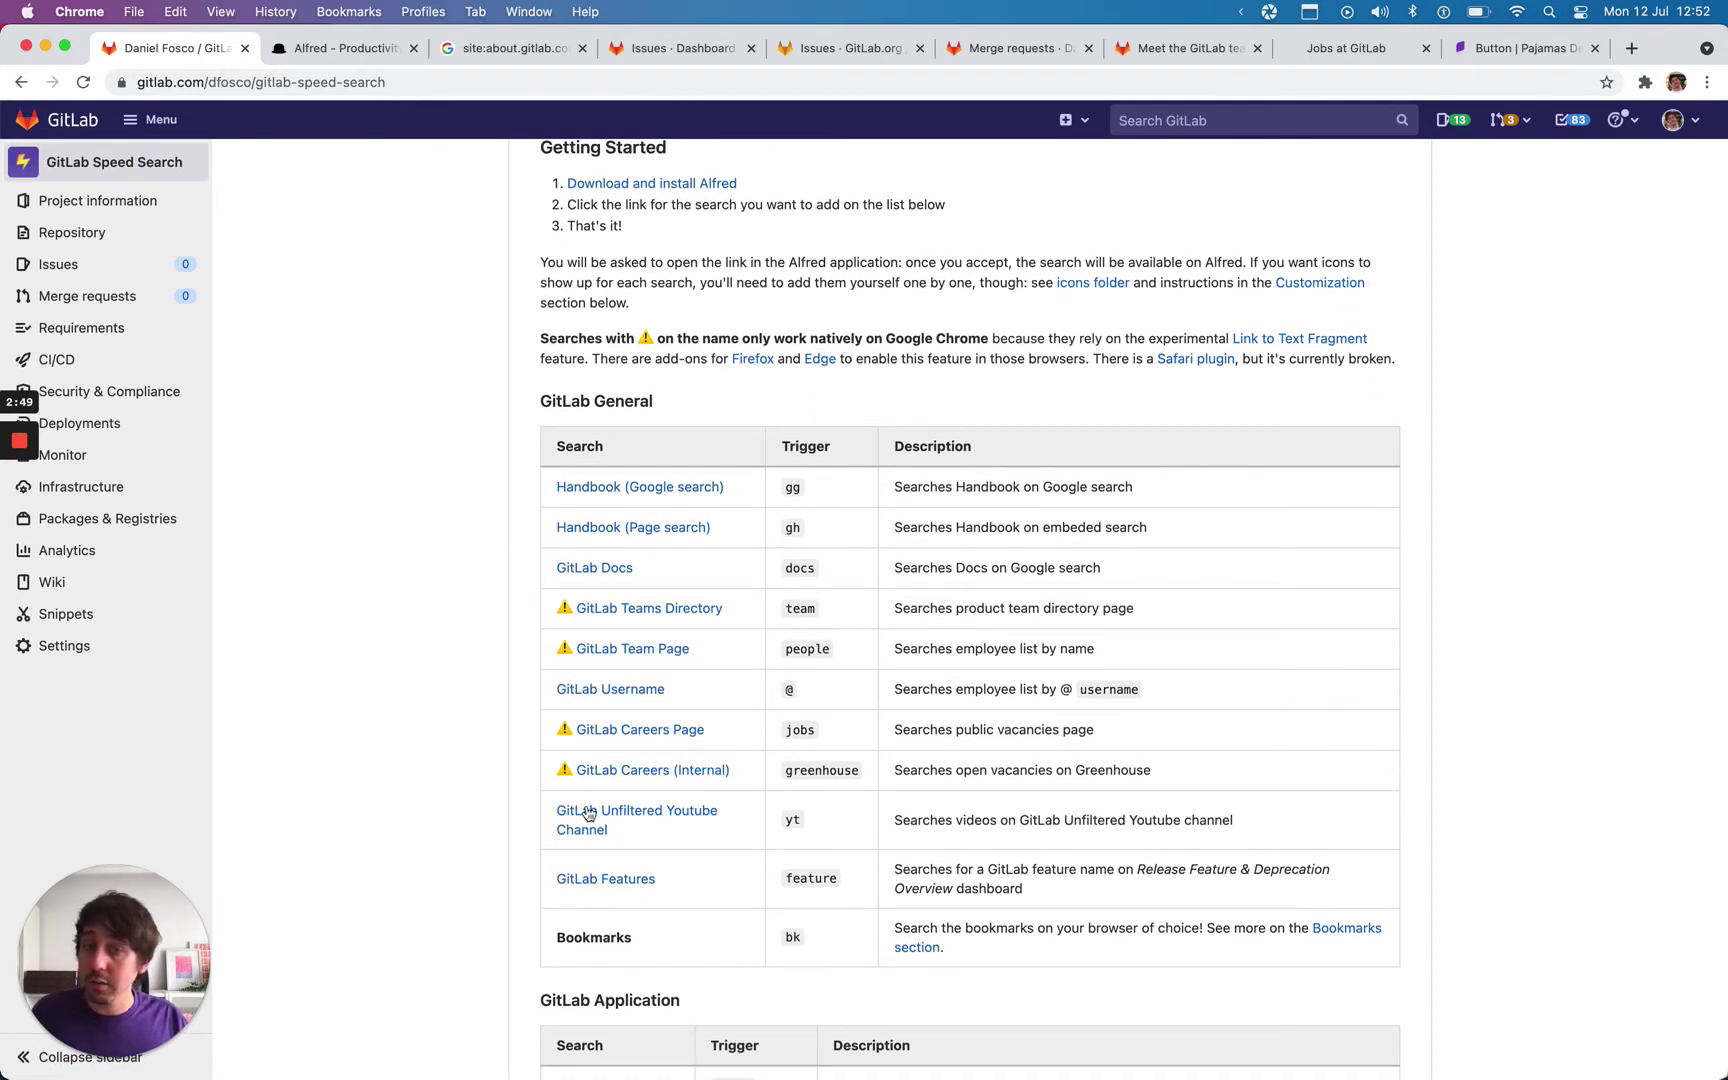
Step: Open the Handbook (Google search) link in Alfred 4, cancel the import, and test 'gg'
click(673, 499)
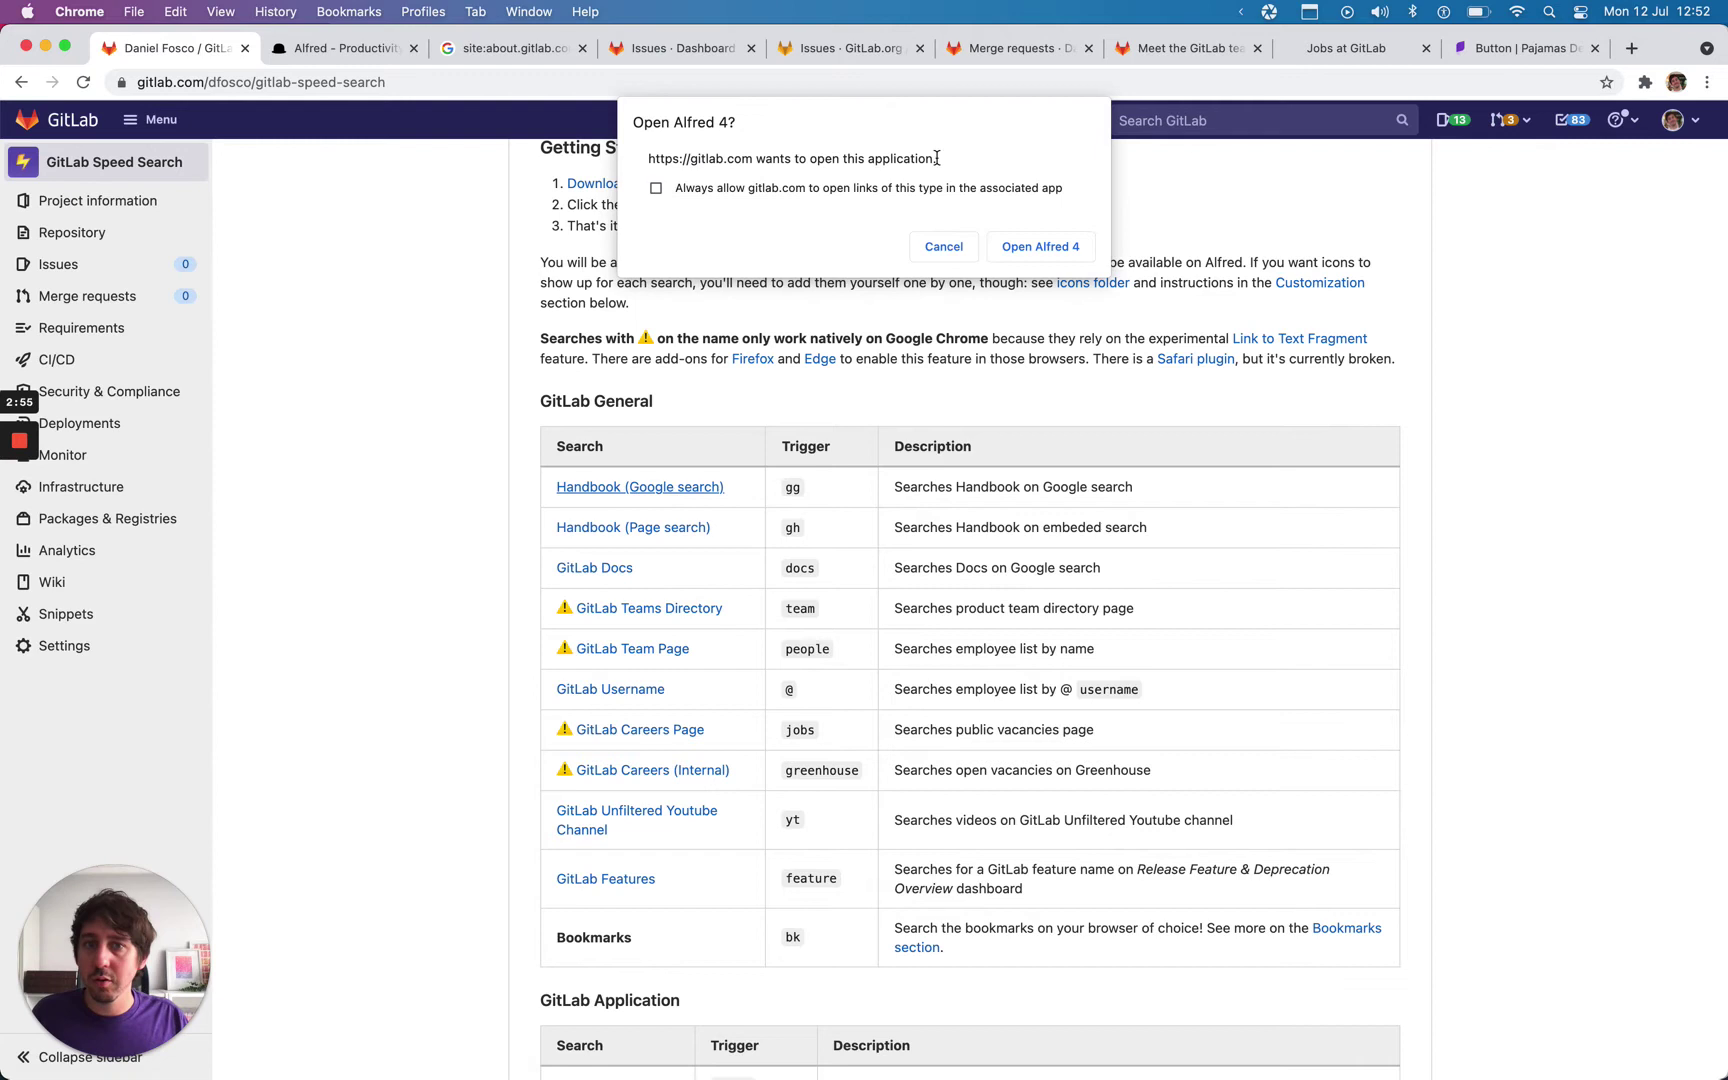
click(1044, 250)
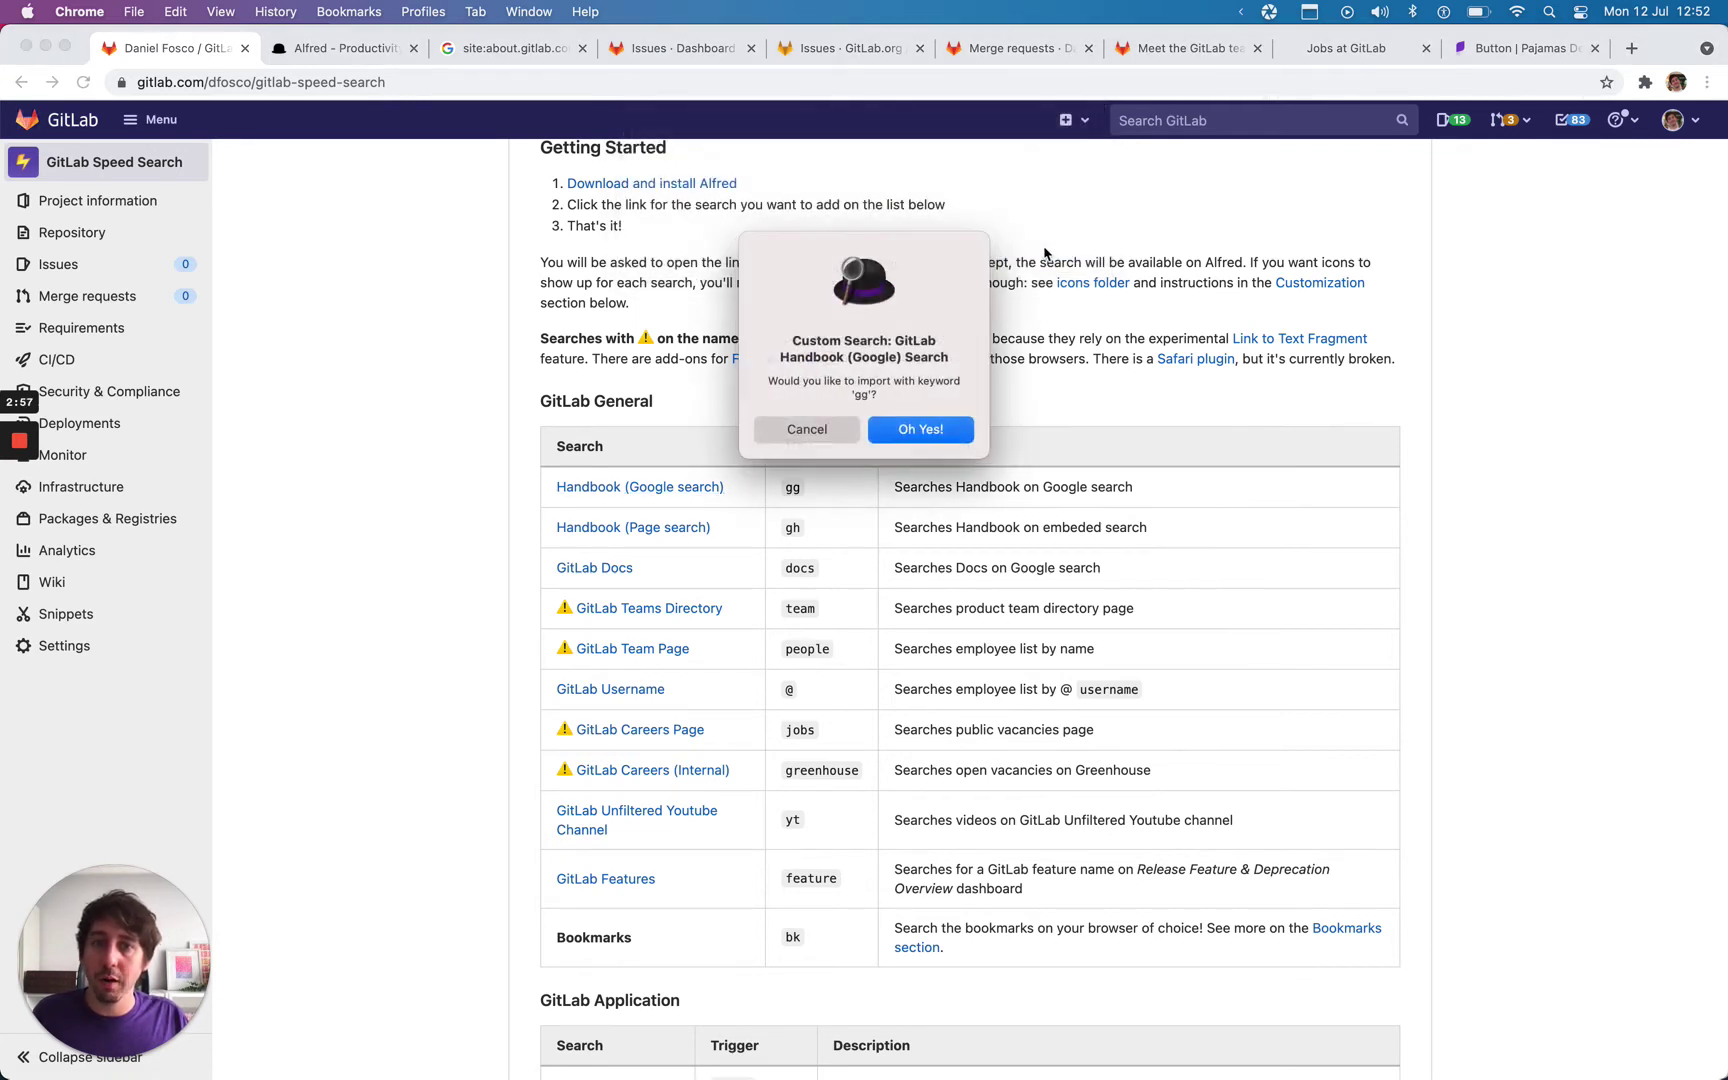
click(806, 429)
key(alt+space)
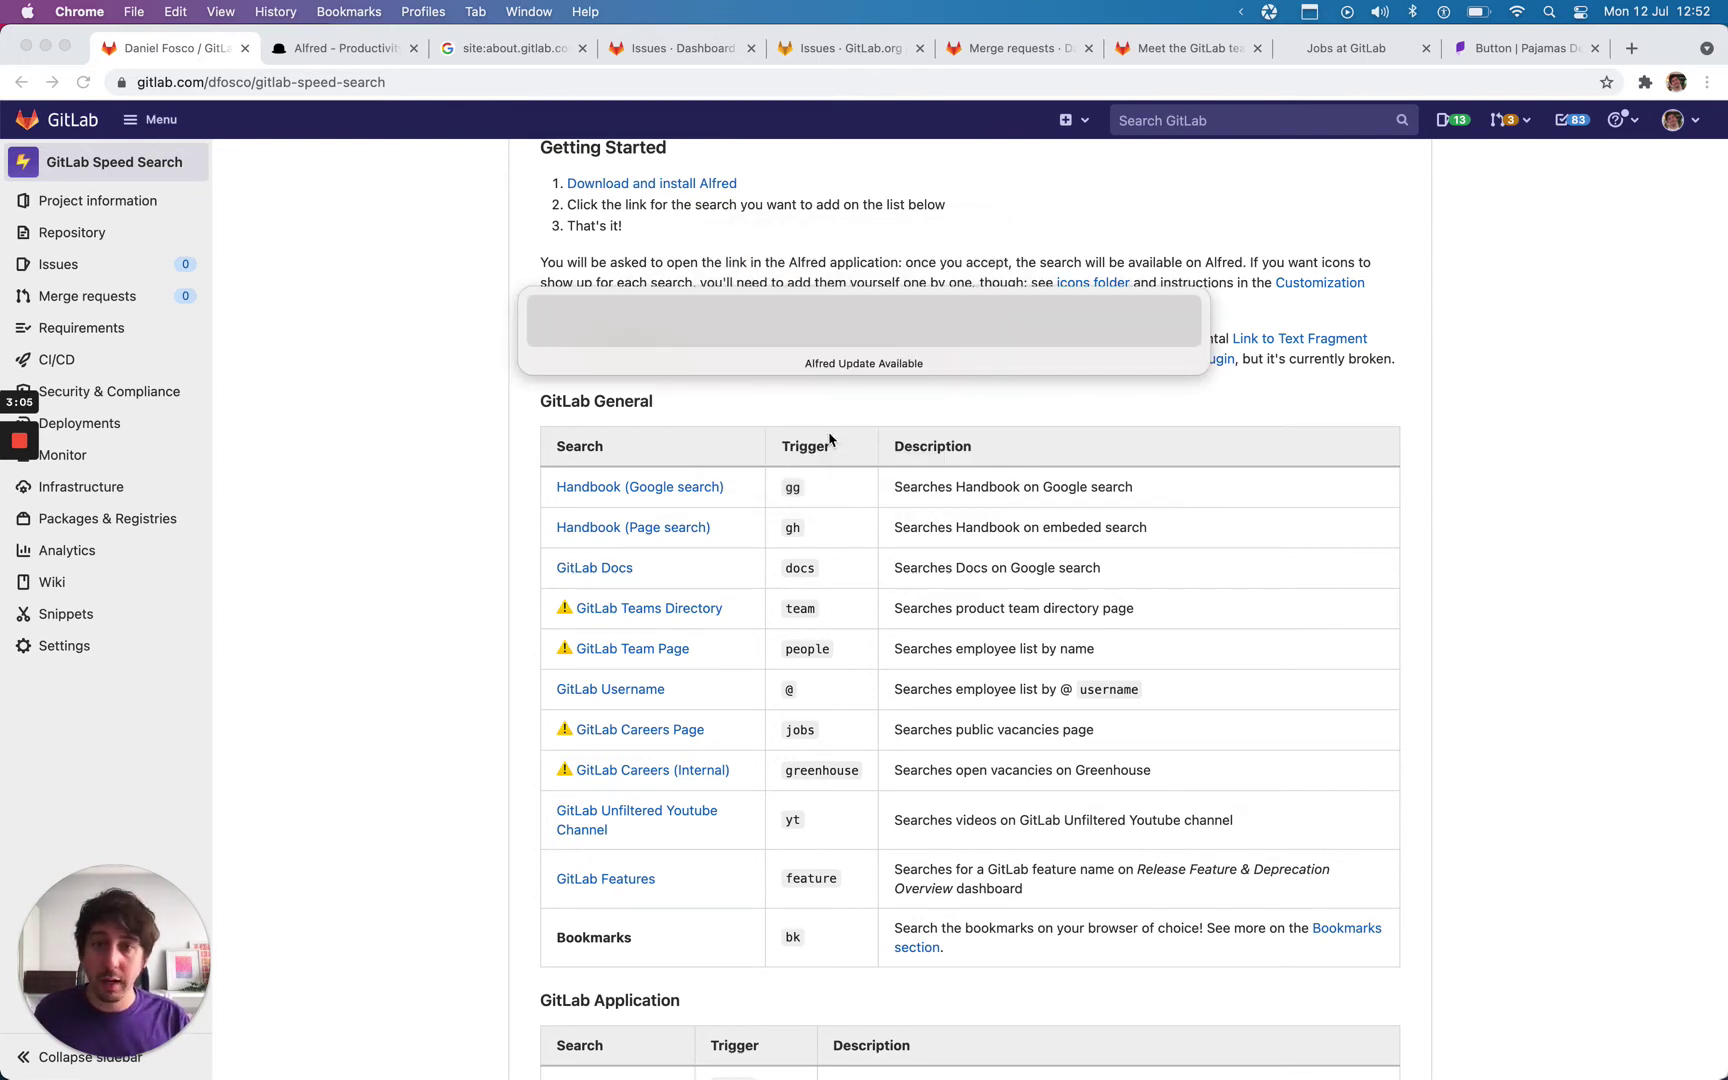
text(gg)
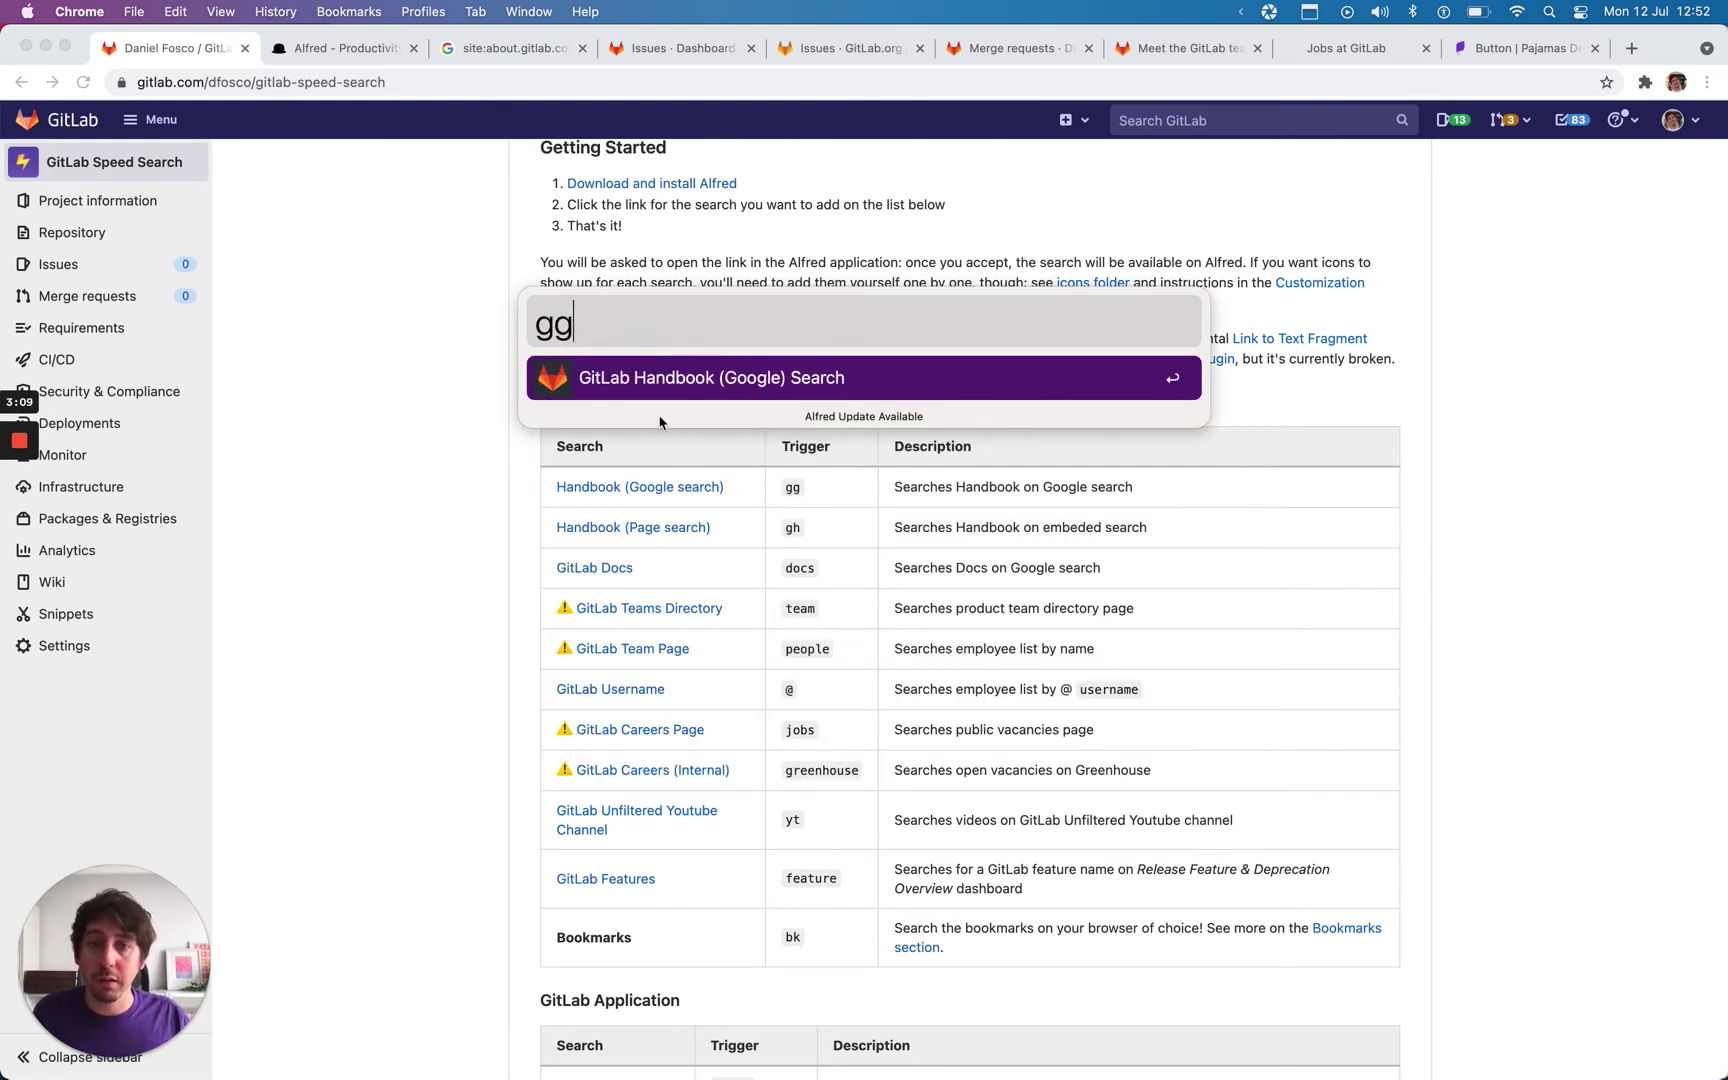
key(Escape)
Step: Scroll through the README's searches and try 'issue label' in Alfred before closing it
scroll(463, 425, up, 1)
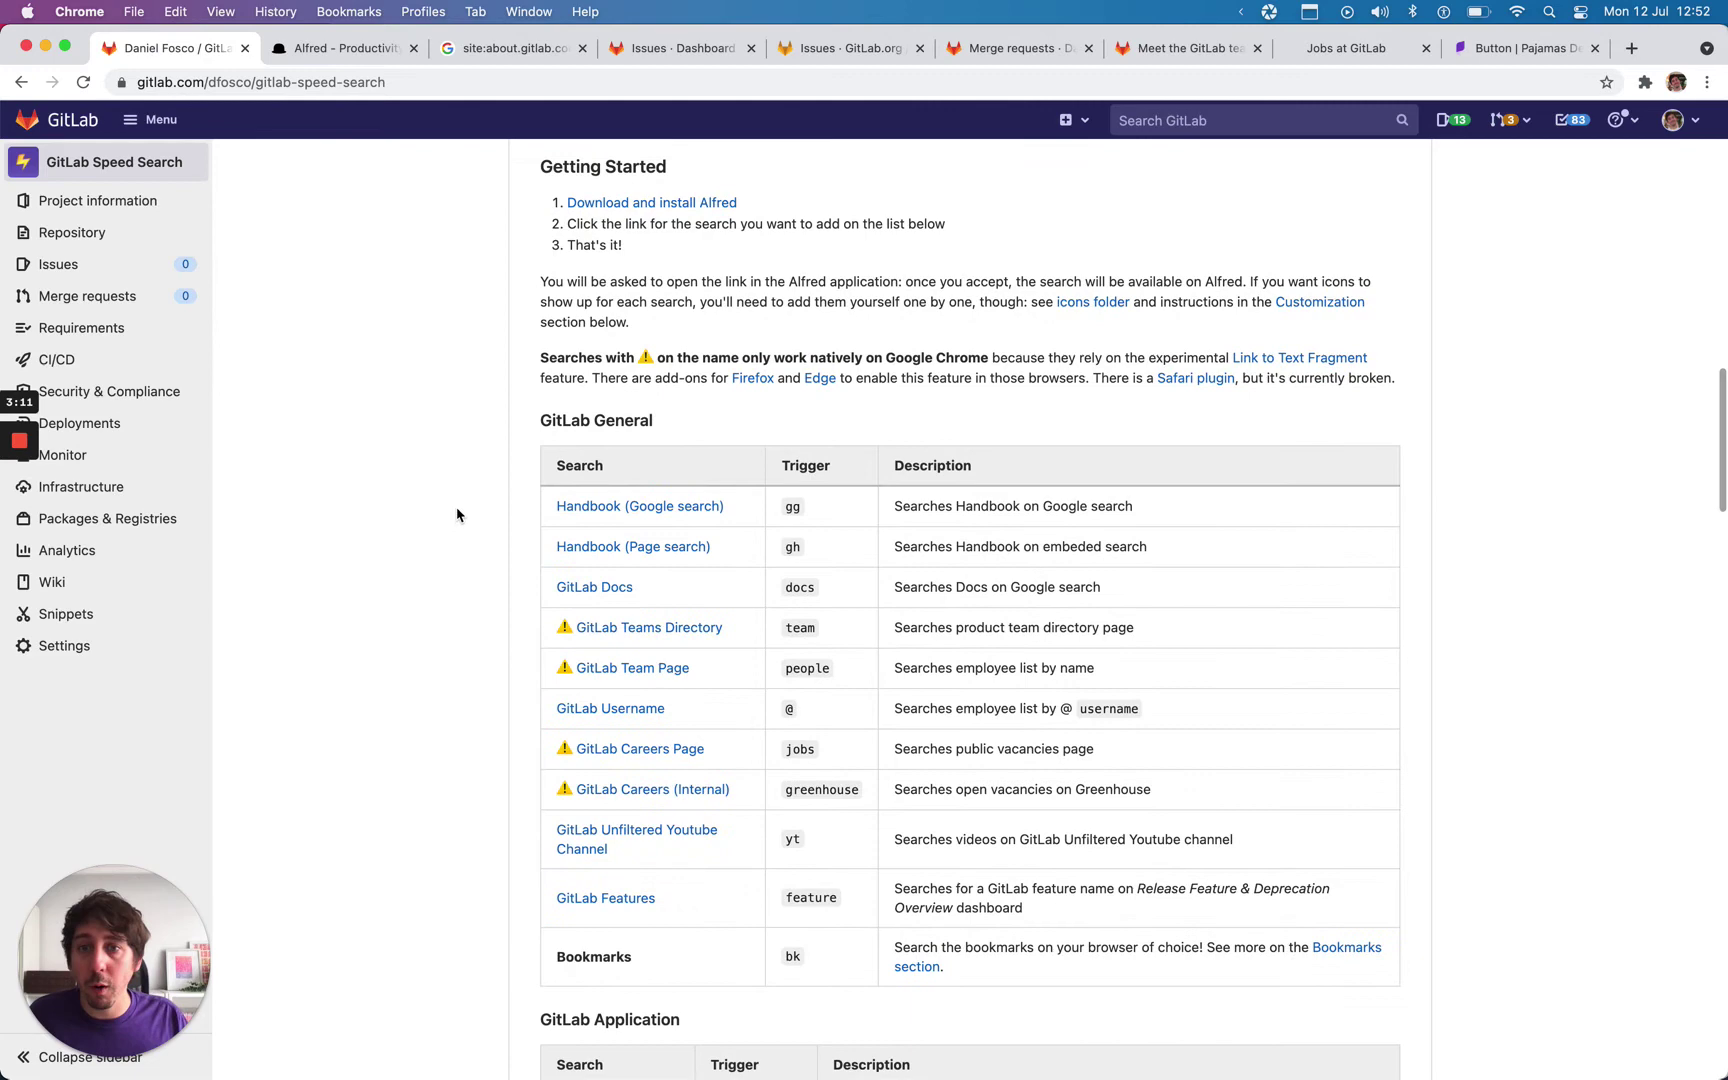
scroll(494, 606, down, 5)
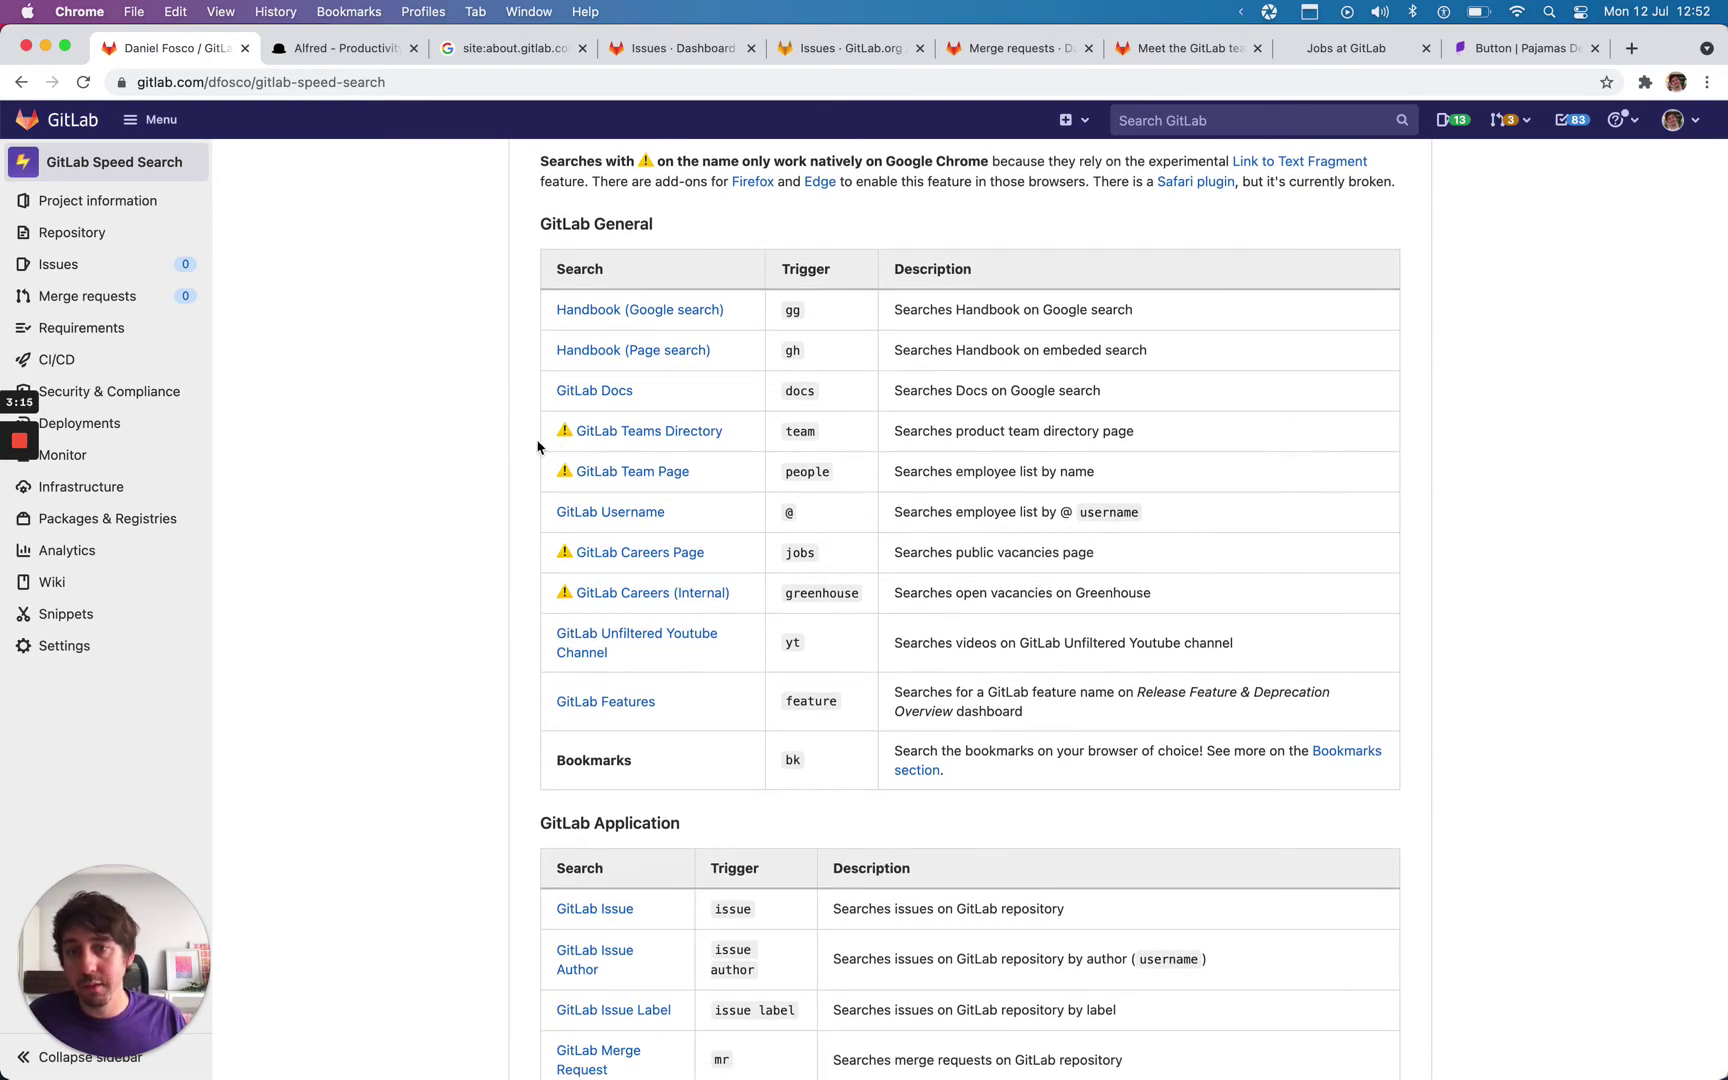
scroll(530, 443, up, 5)
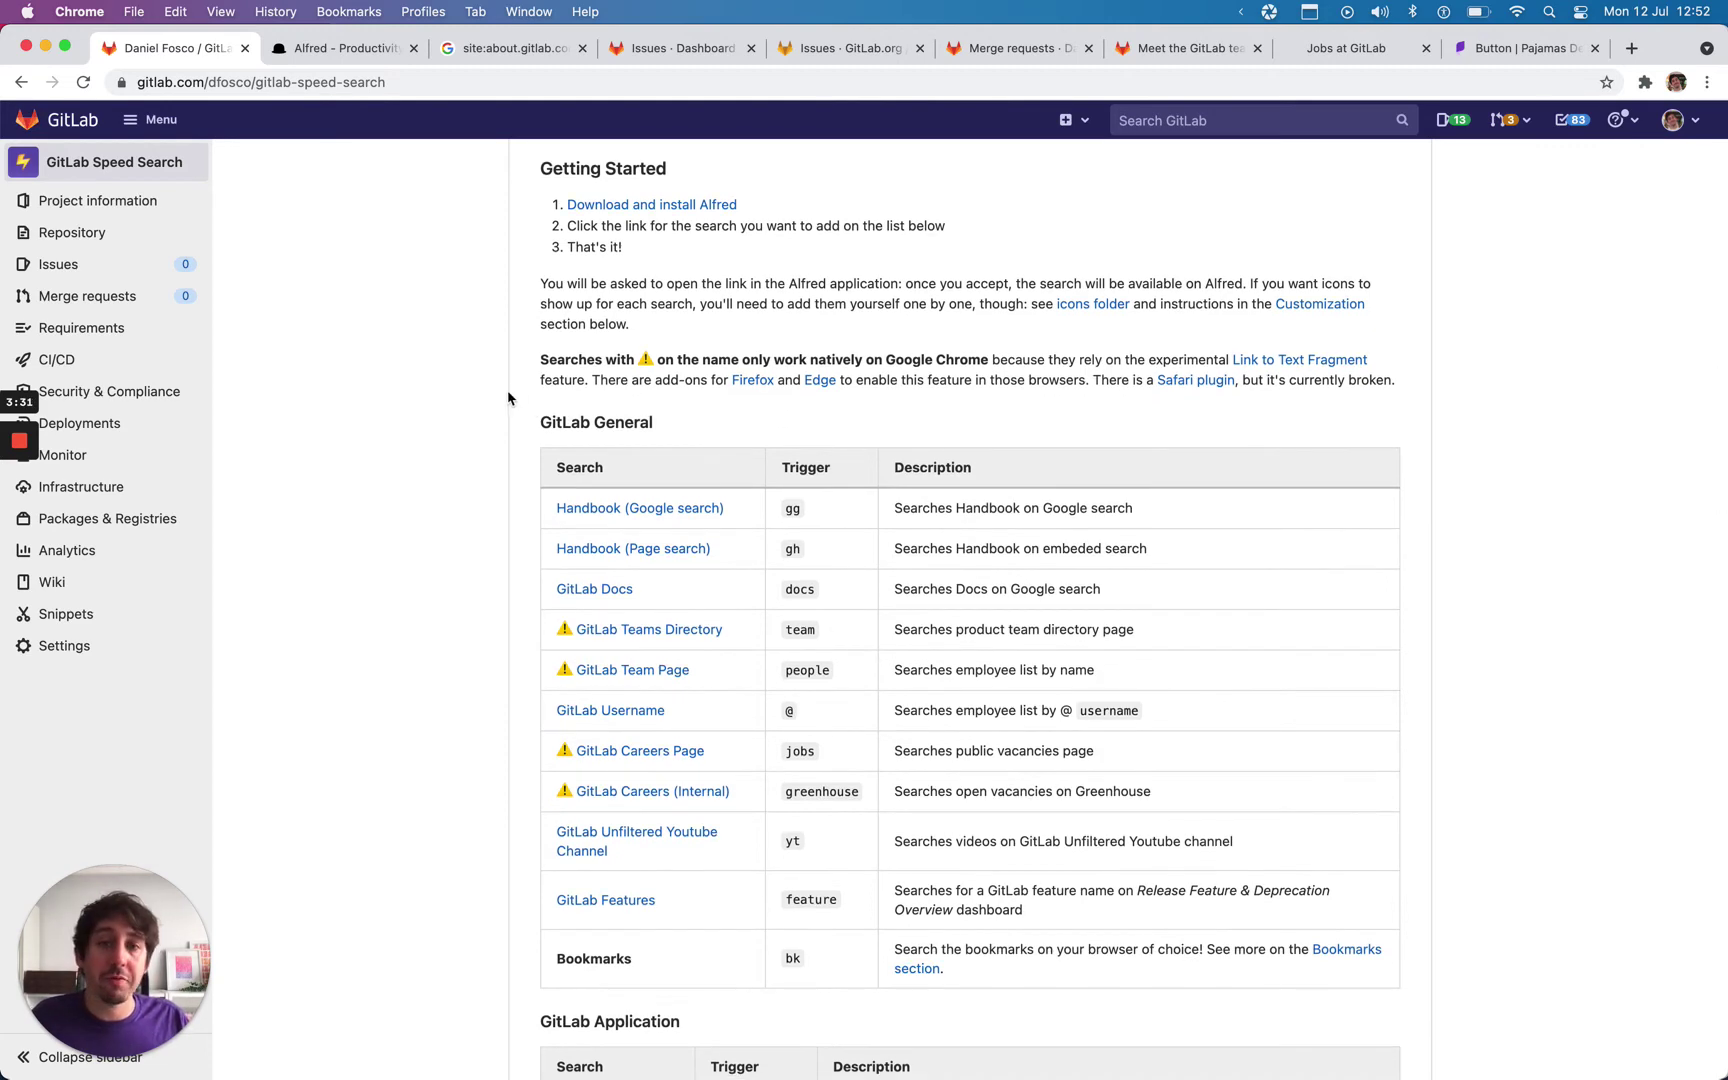
scroll(505, 403, down, 1)
scroll(497, 403, down, 2)
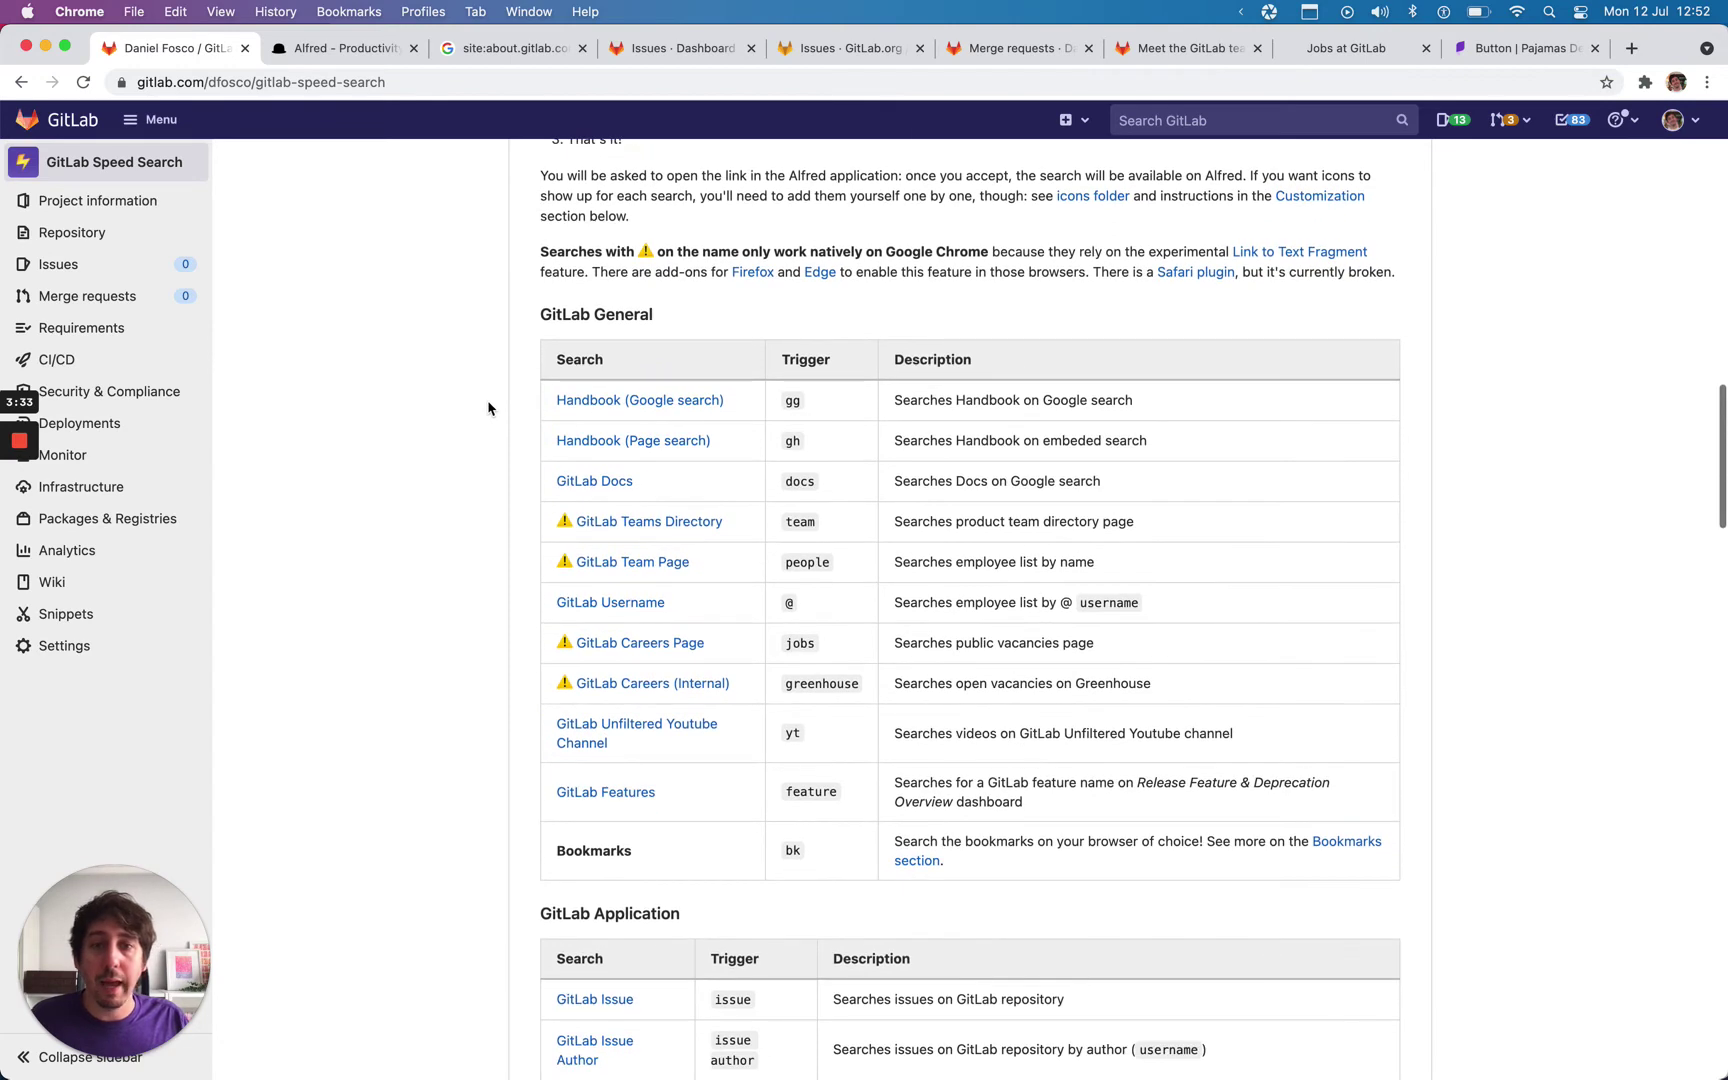
scroll(490, 403, down, 10)
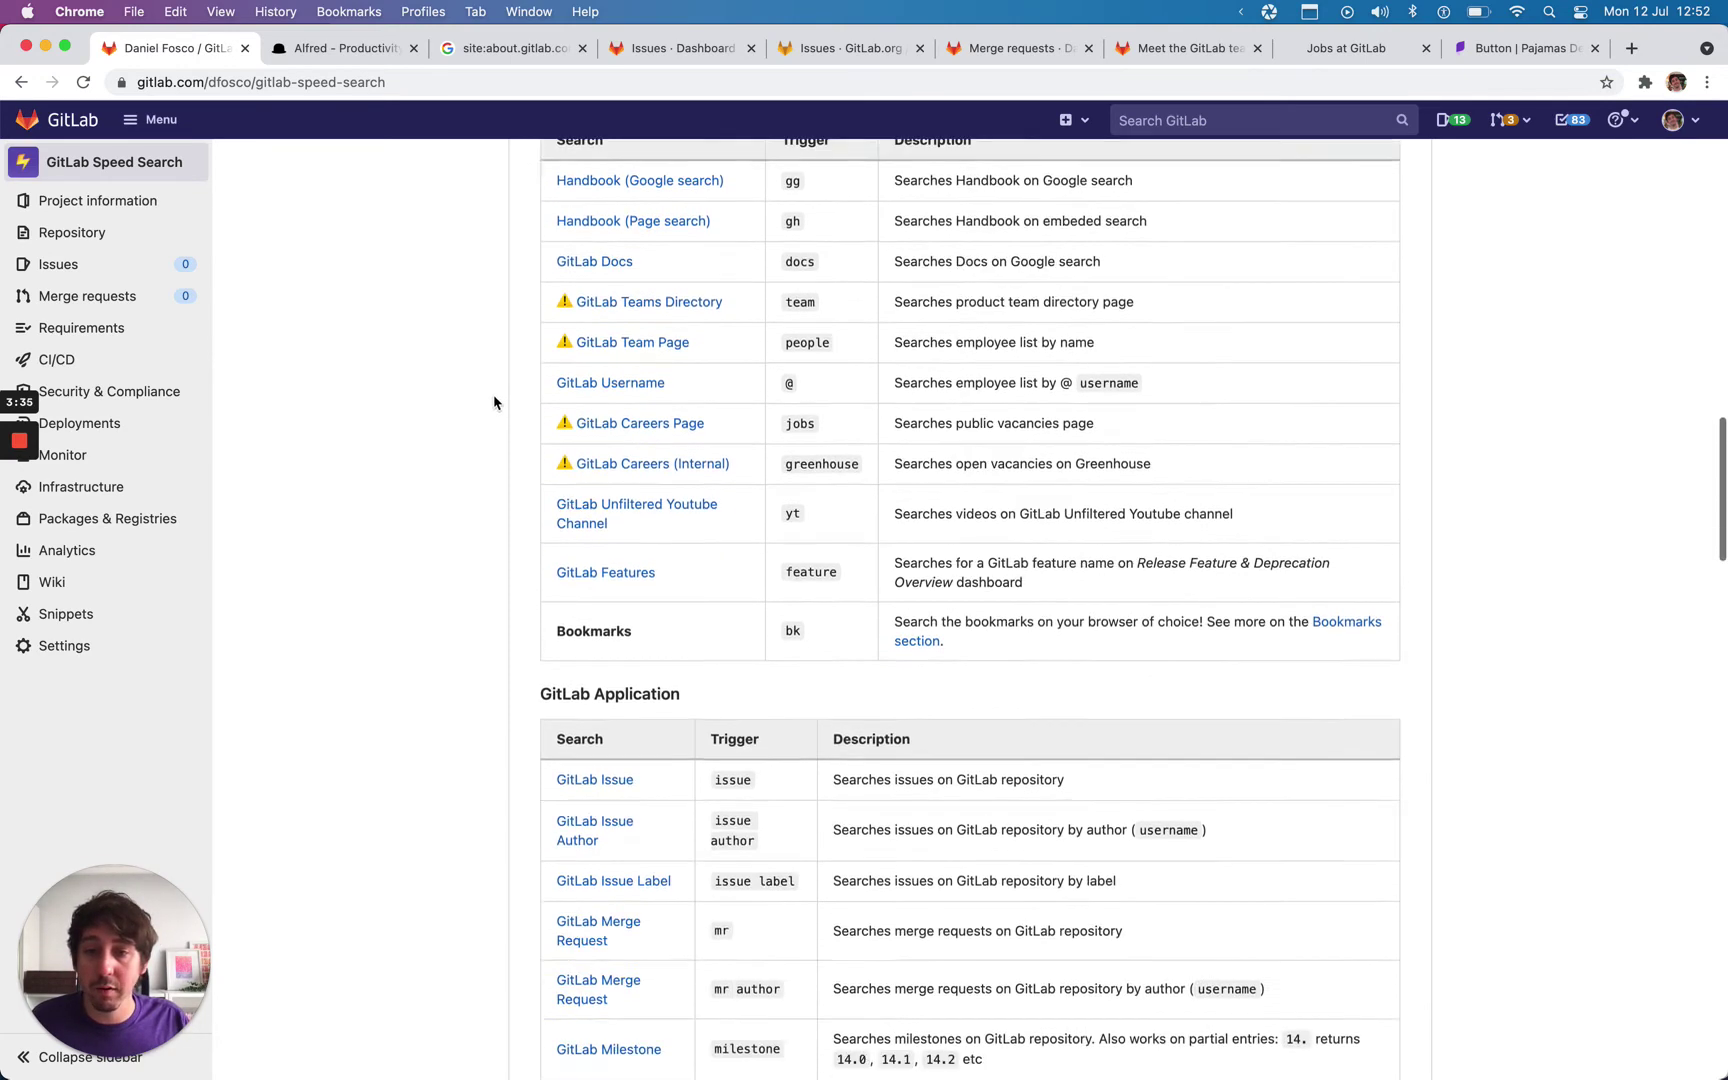
scroll(479, 402, down, 3)
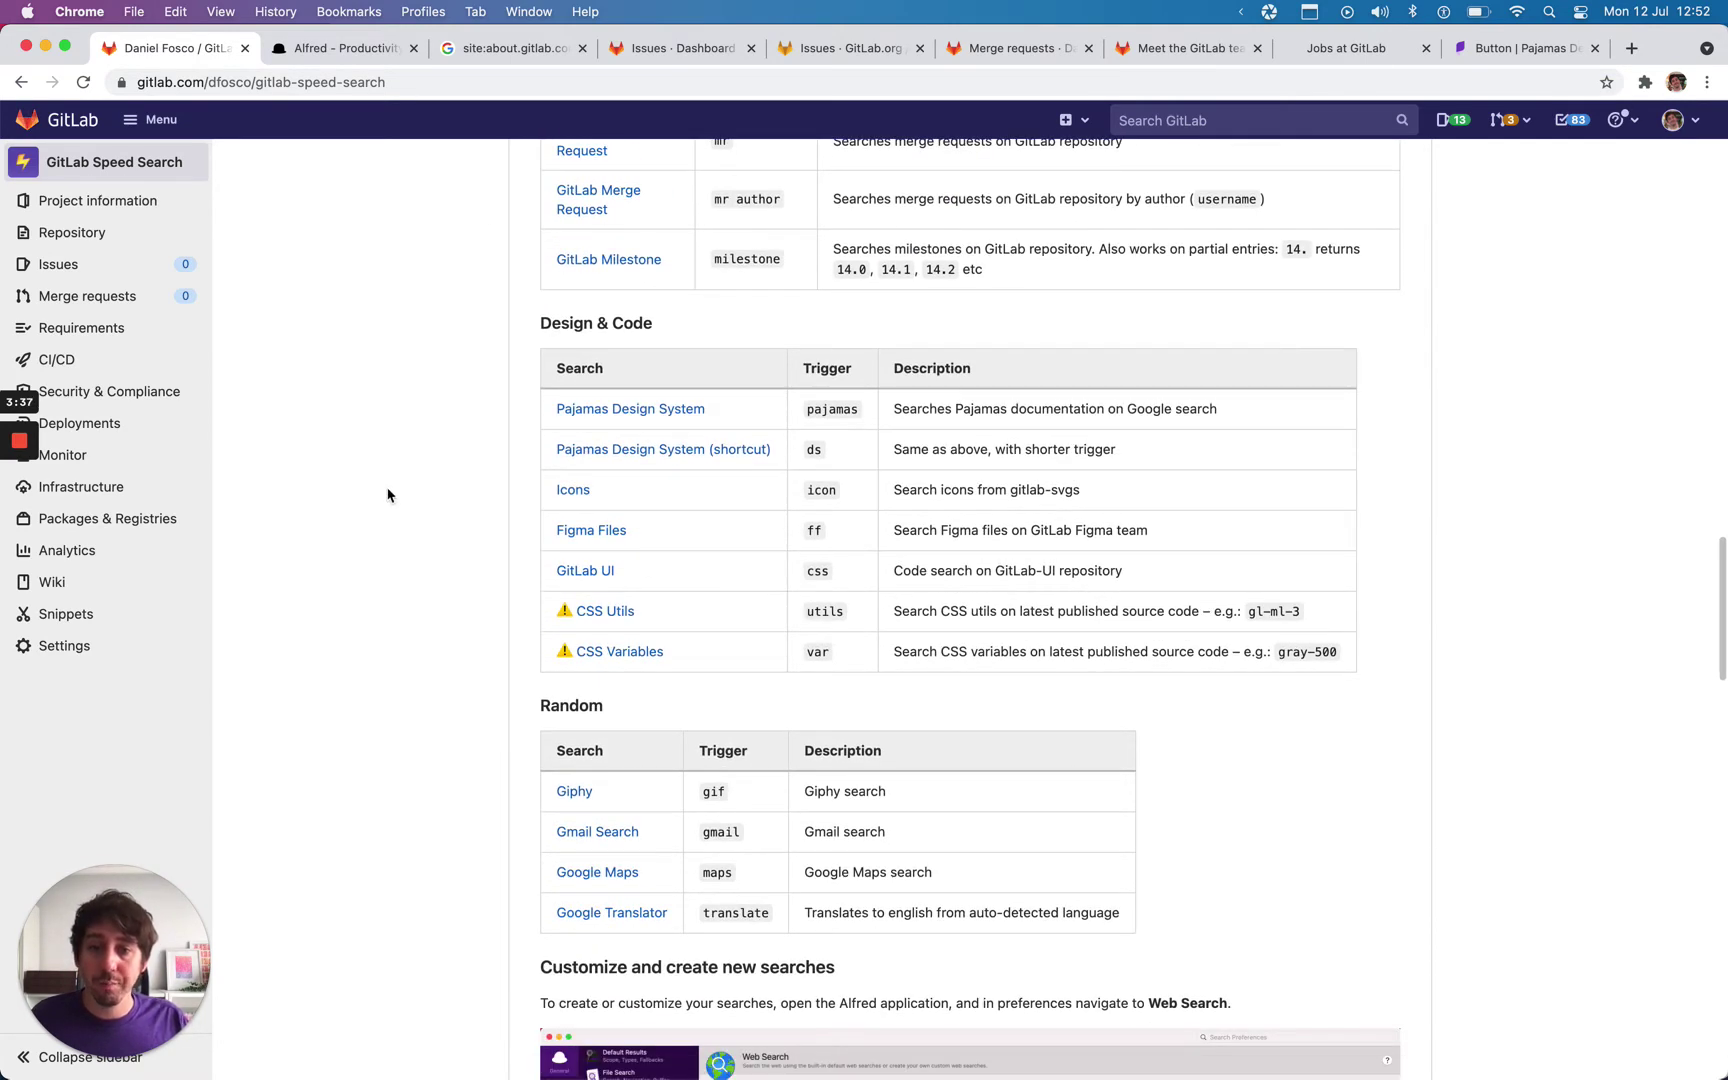
scroll(400, 514, down, 2)
scroll(404, 512, down, 9)
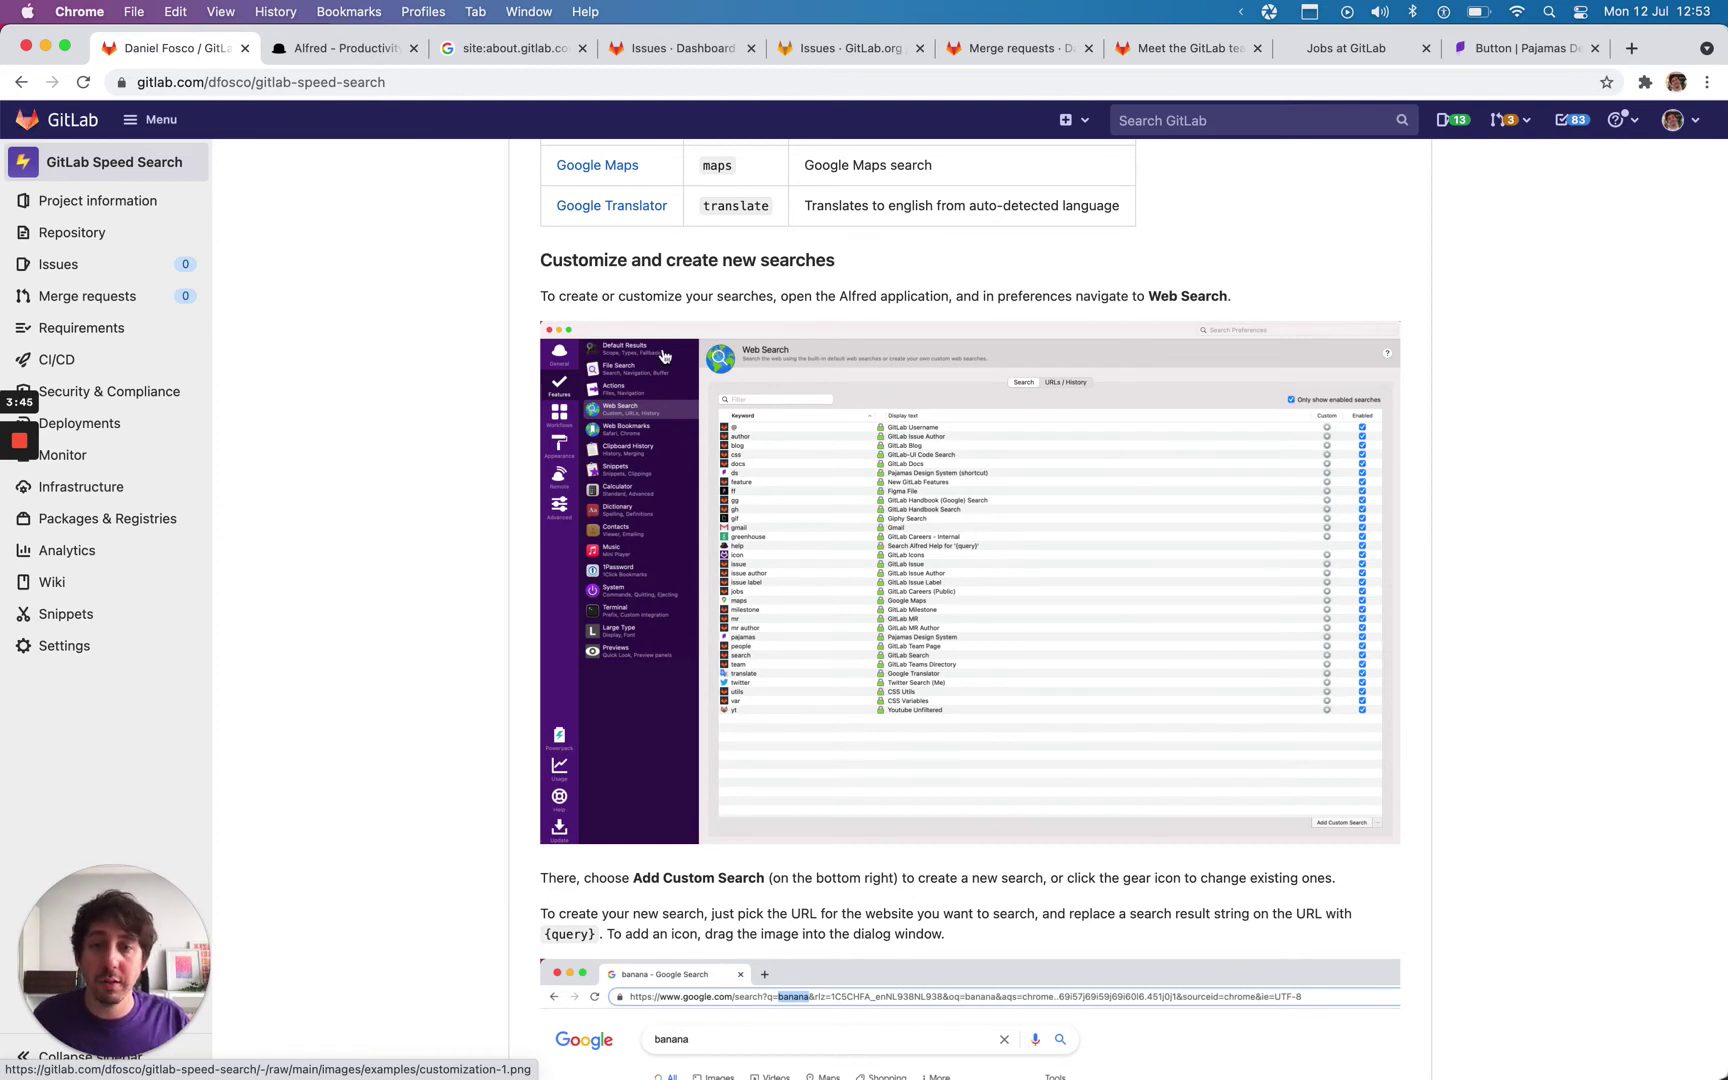
key(alt+space)
text(issue label)
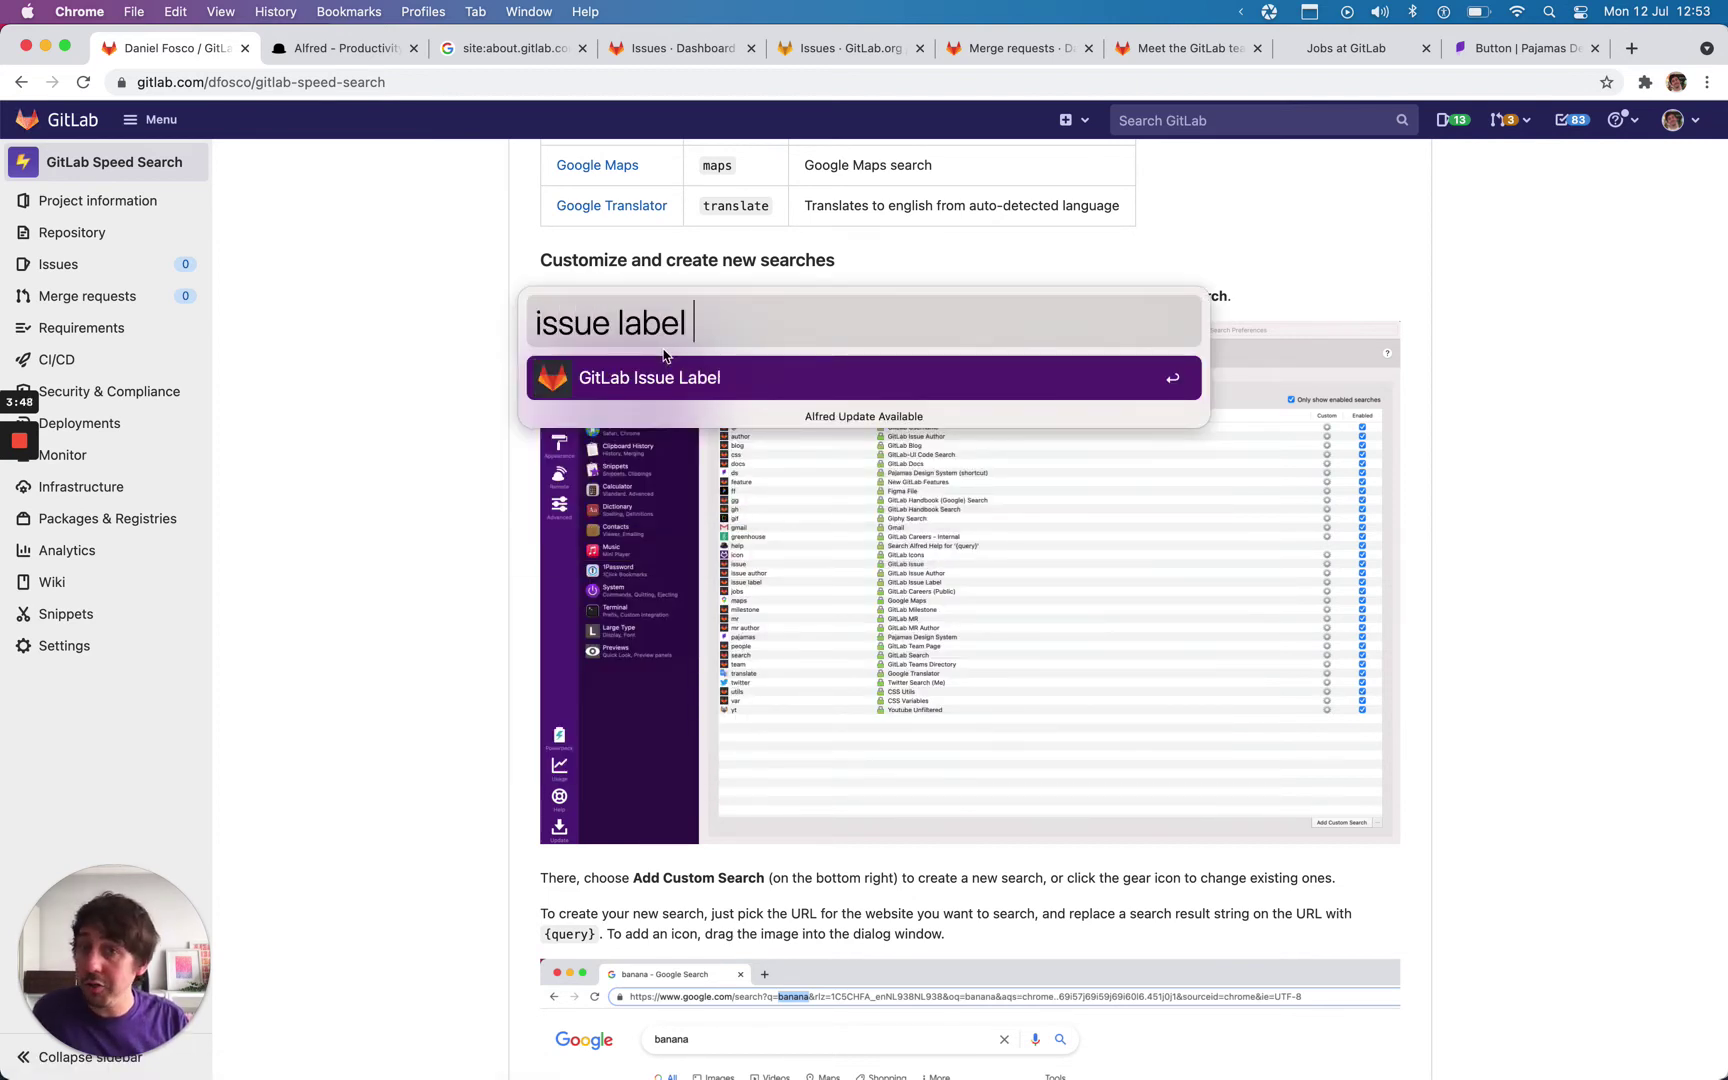
key(super+BackSpace)
key(Escape)
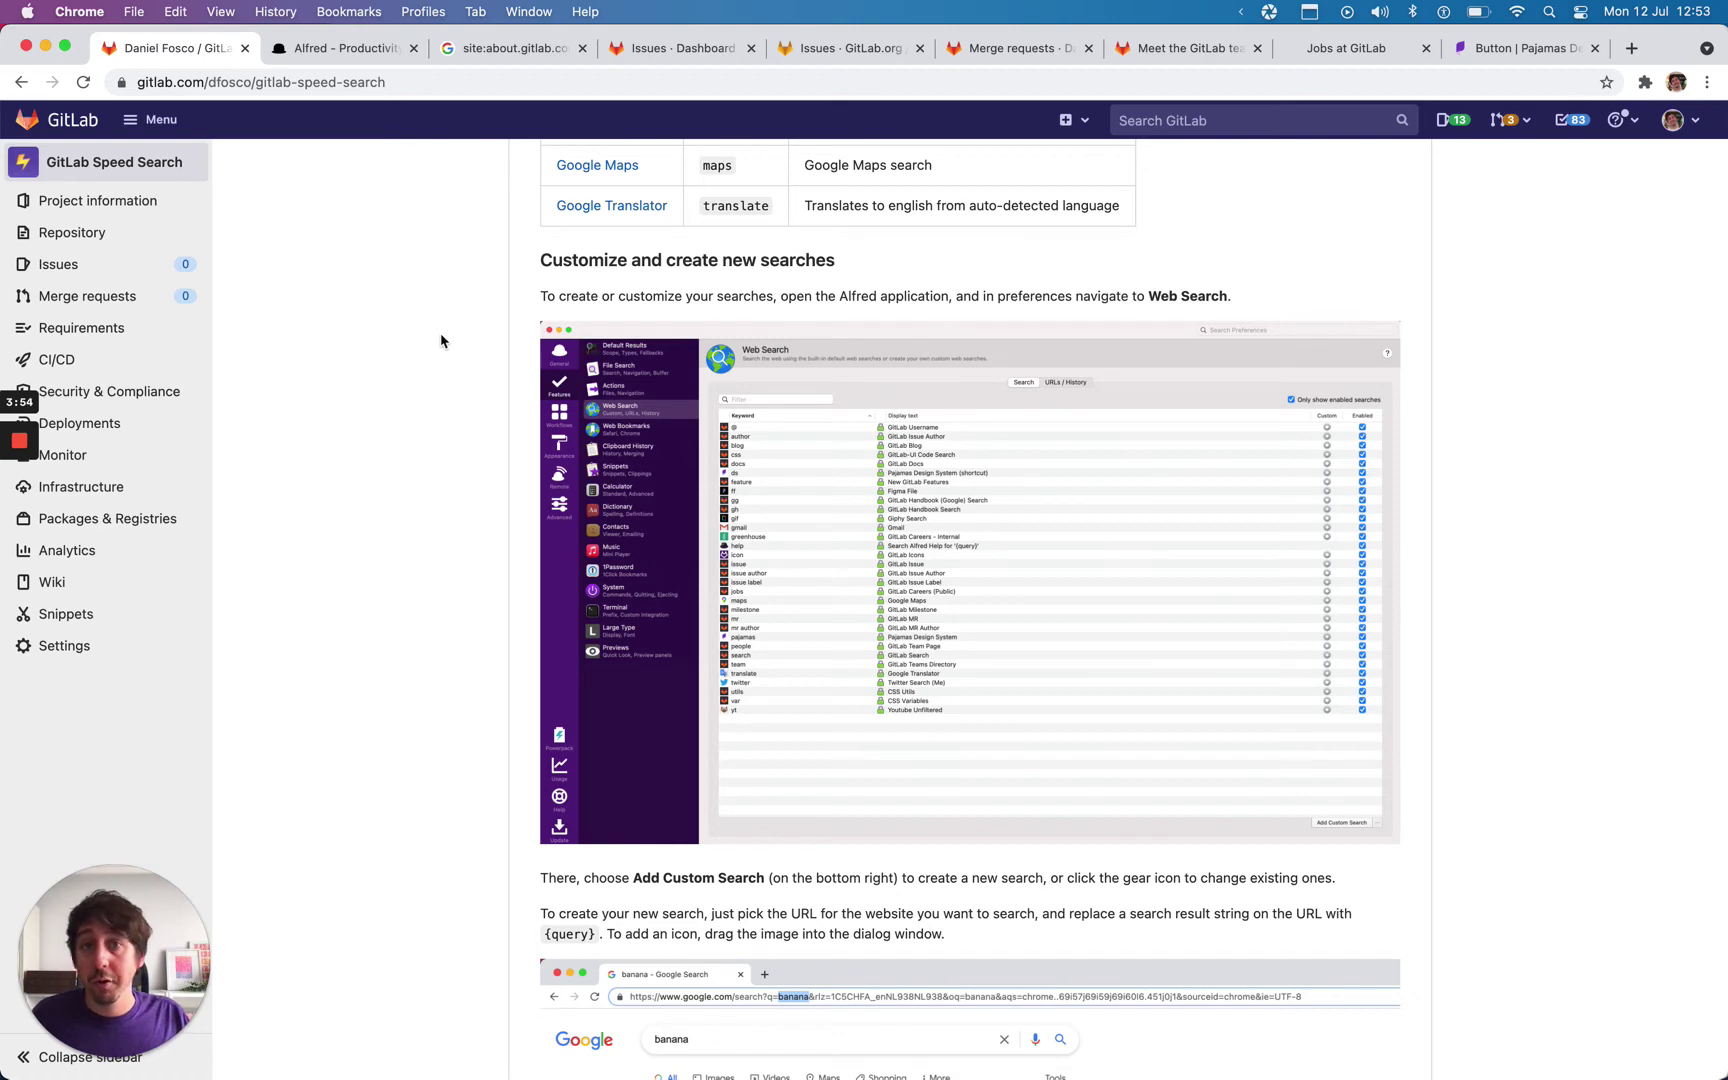
Step: Scroll the README down to the Bookmark Feature section
scroll(438, 389, down, 7)
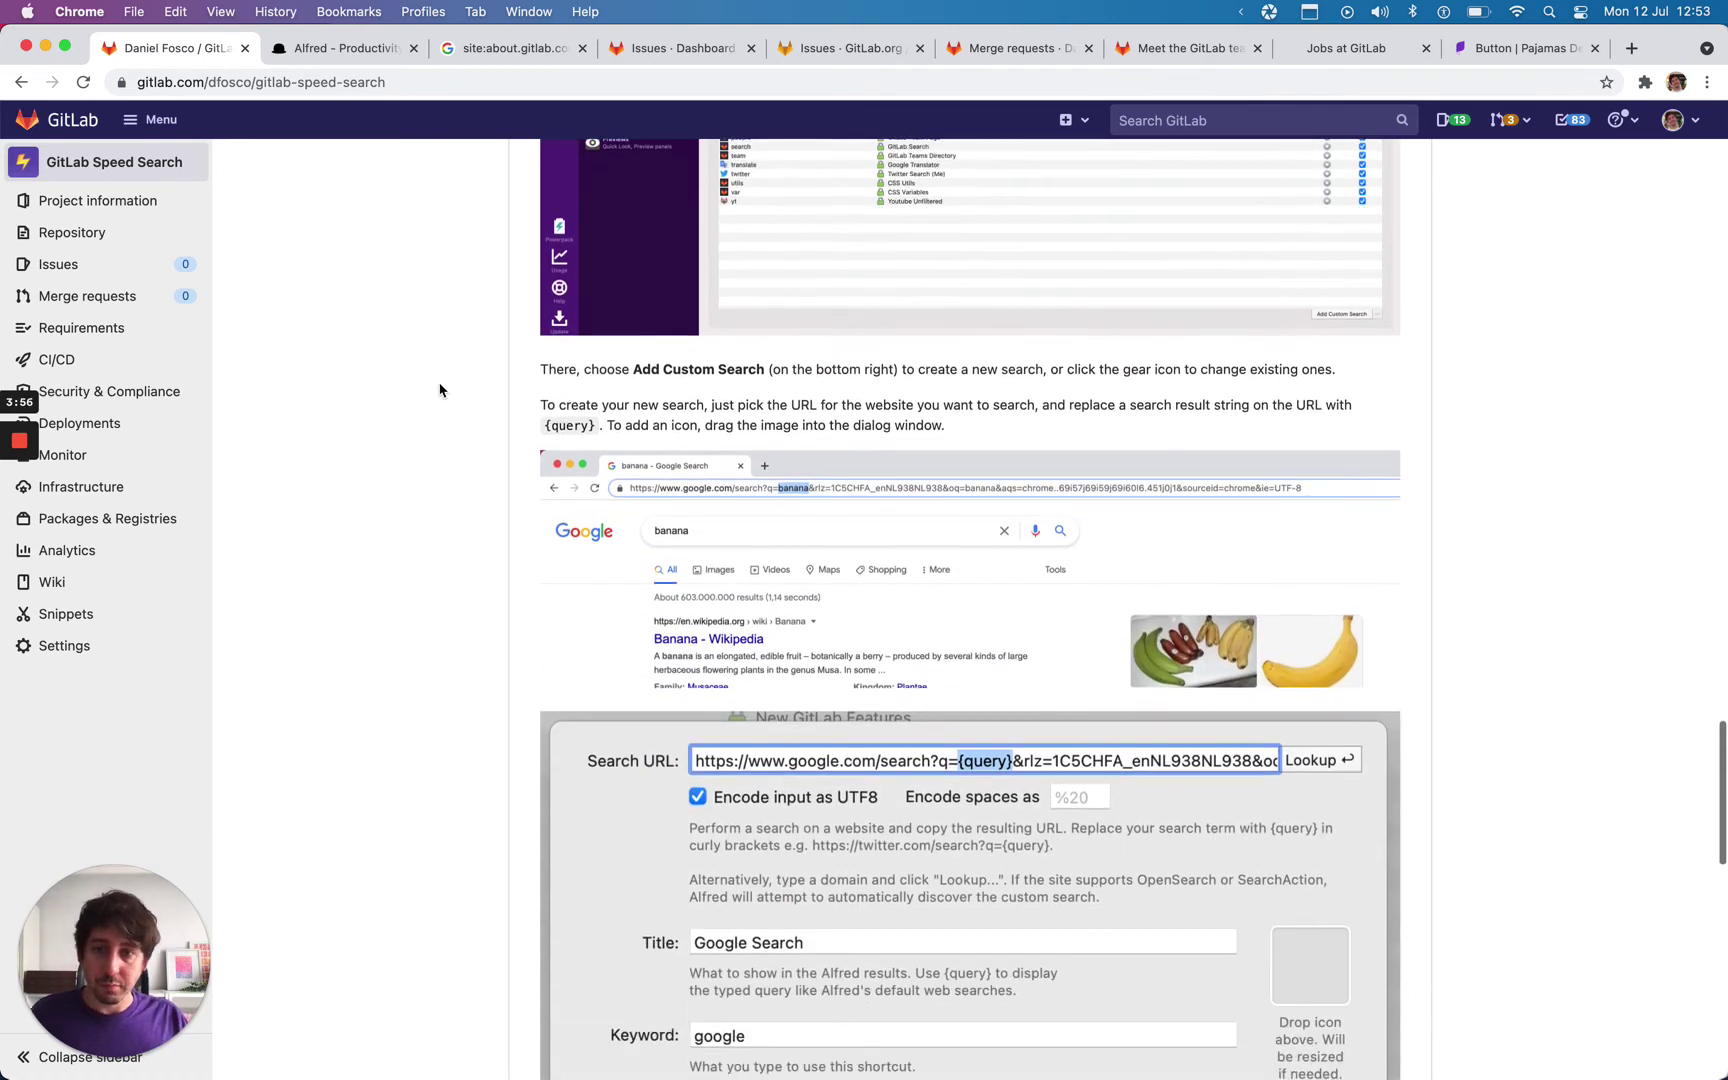
scroll(438, 389, down, 1)
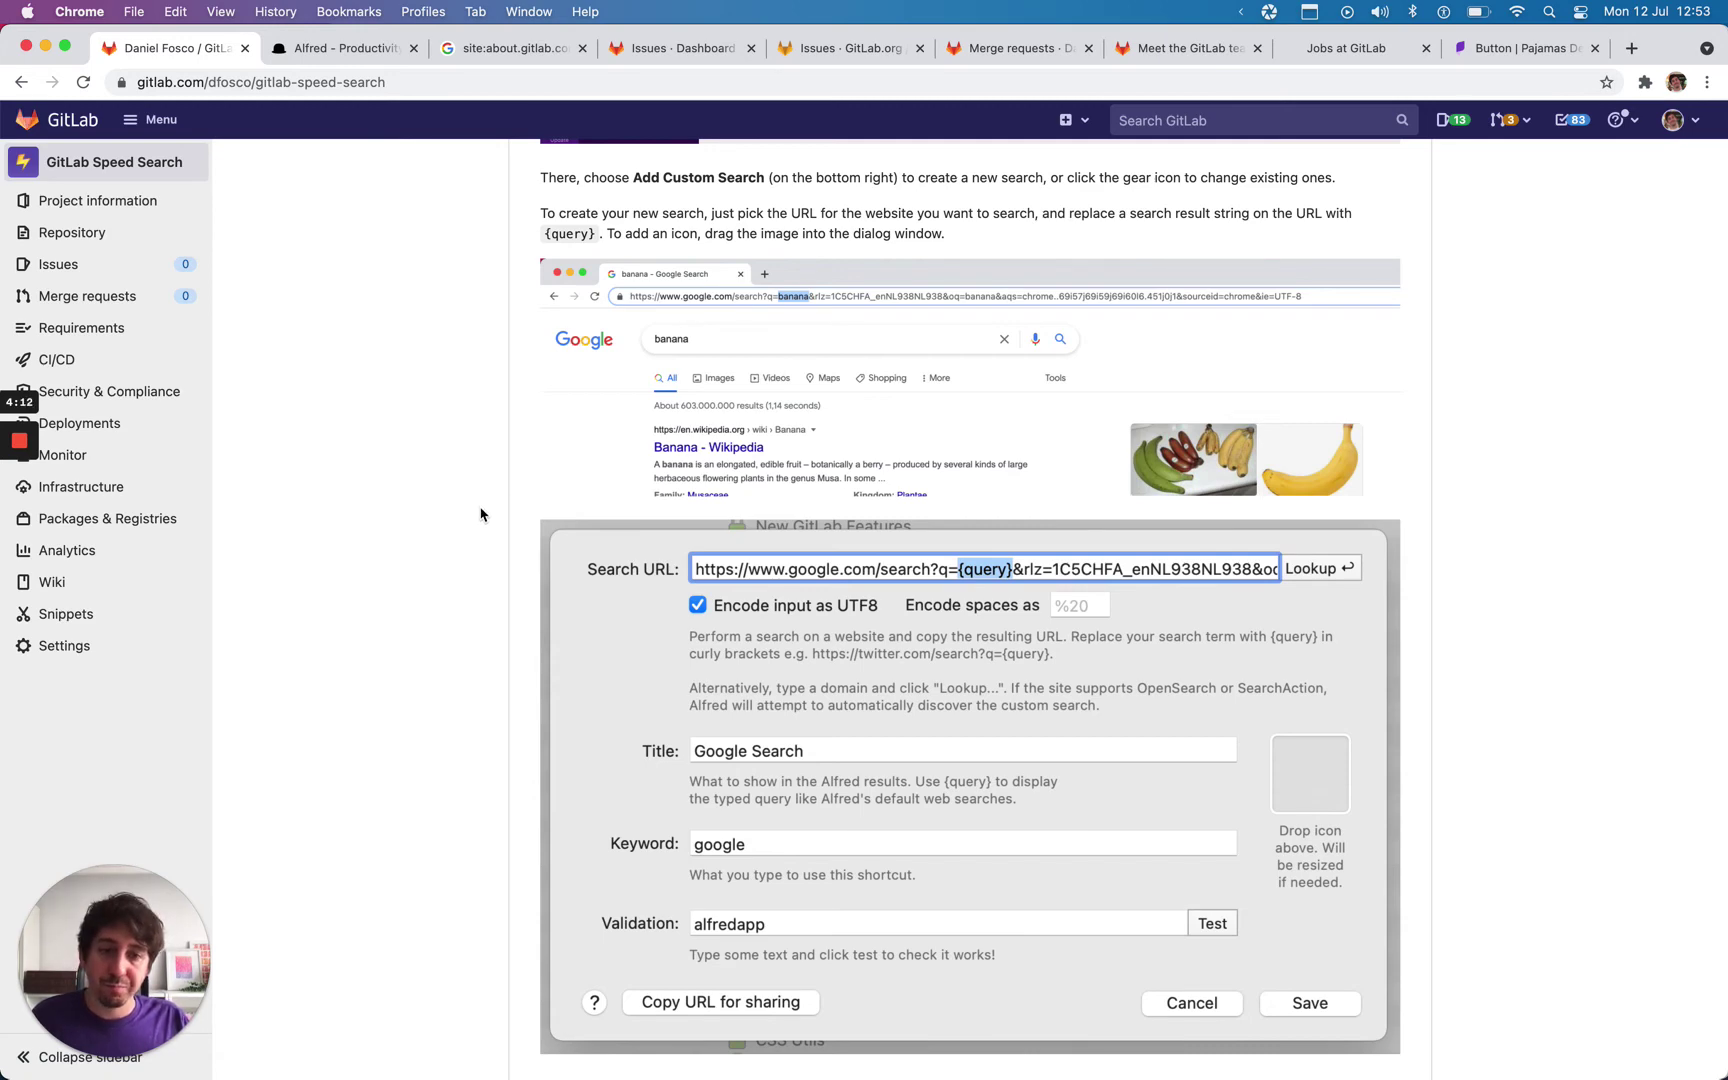
scroll(480, 515, down, 10)
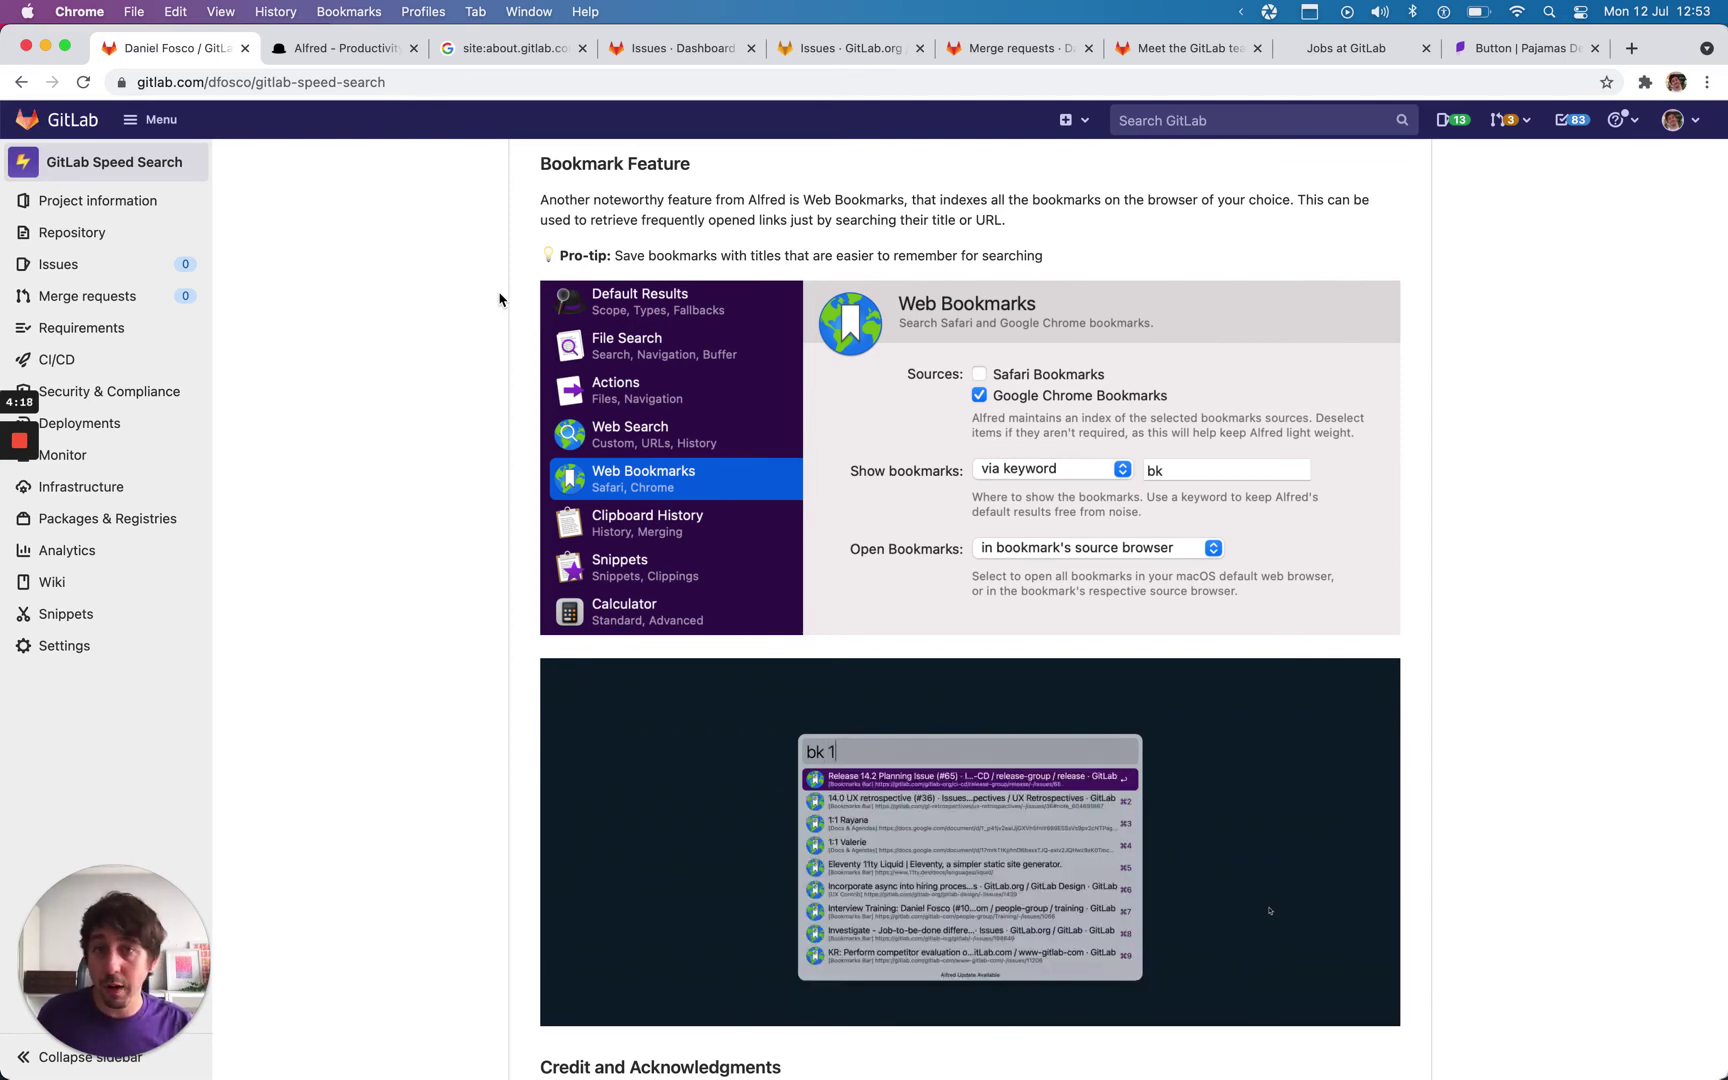
Step: Show Chrome's bookmarks bar and browse the » overflow list of saved bookmarks
key(super+shift+b)
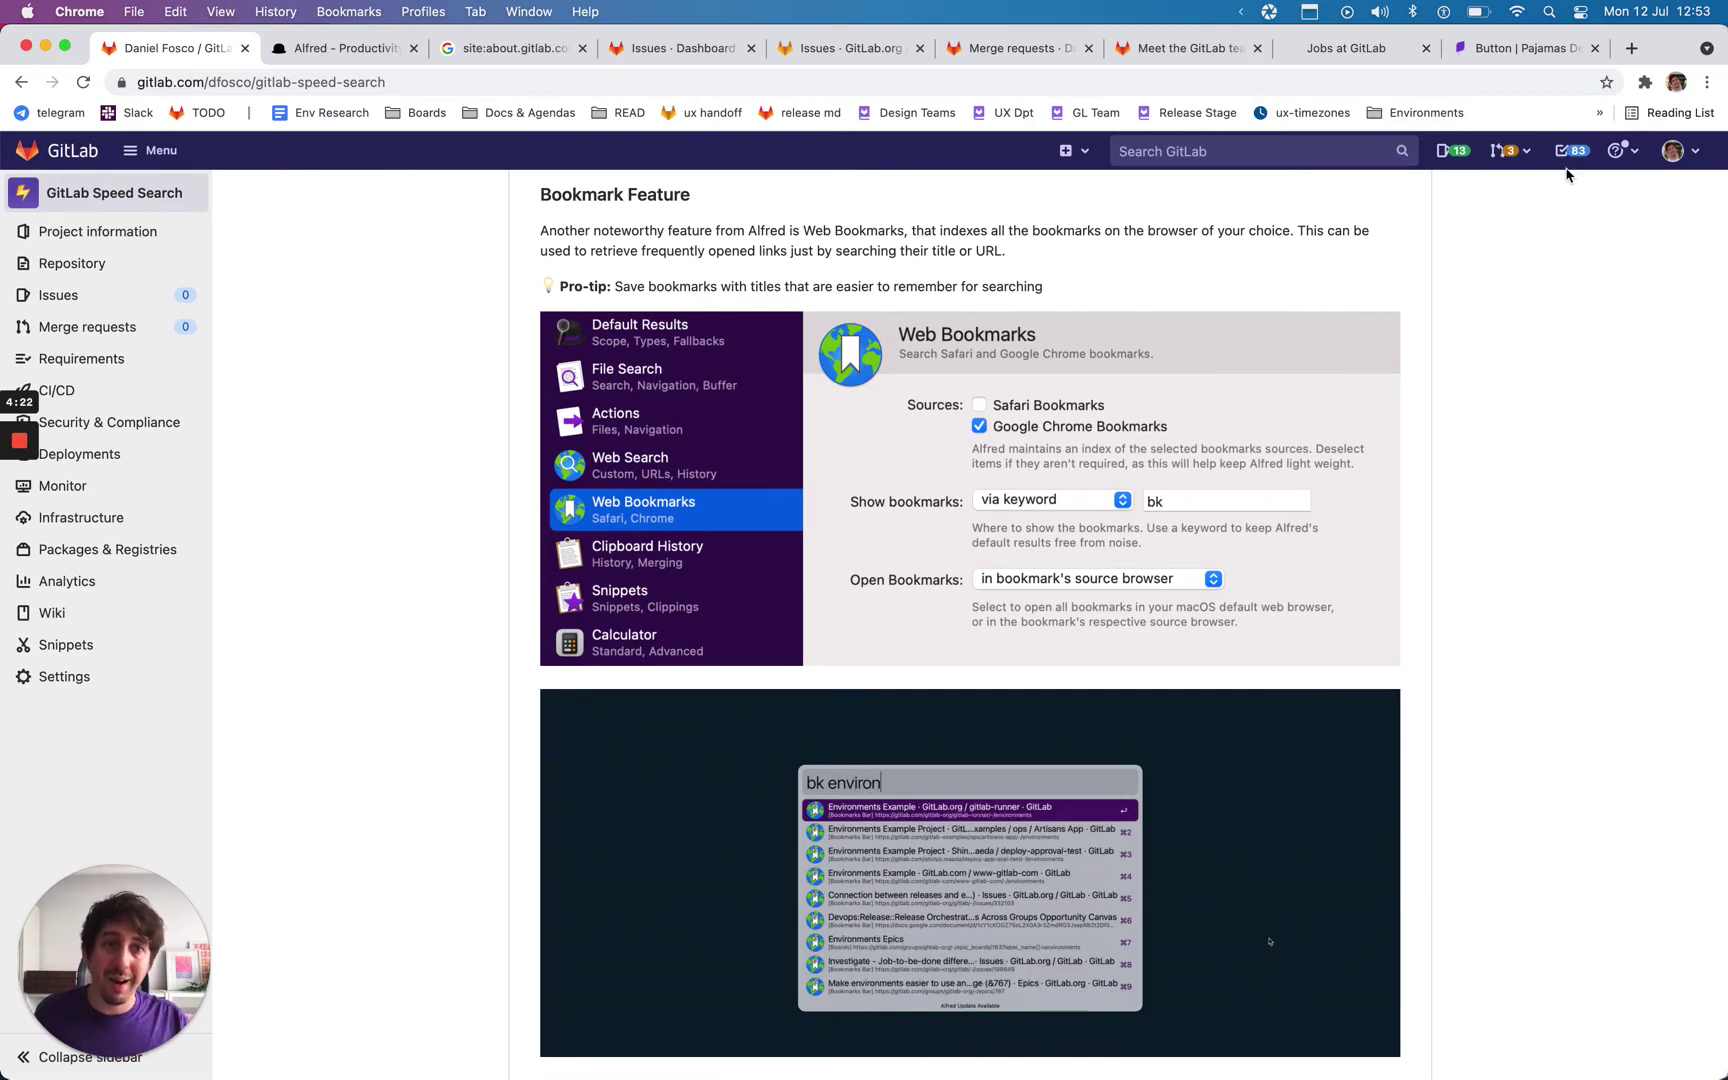
click(1599, 112)
scroll(1452, 447, down, 5)
scroll(1452, 447, down, 15)
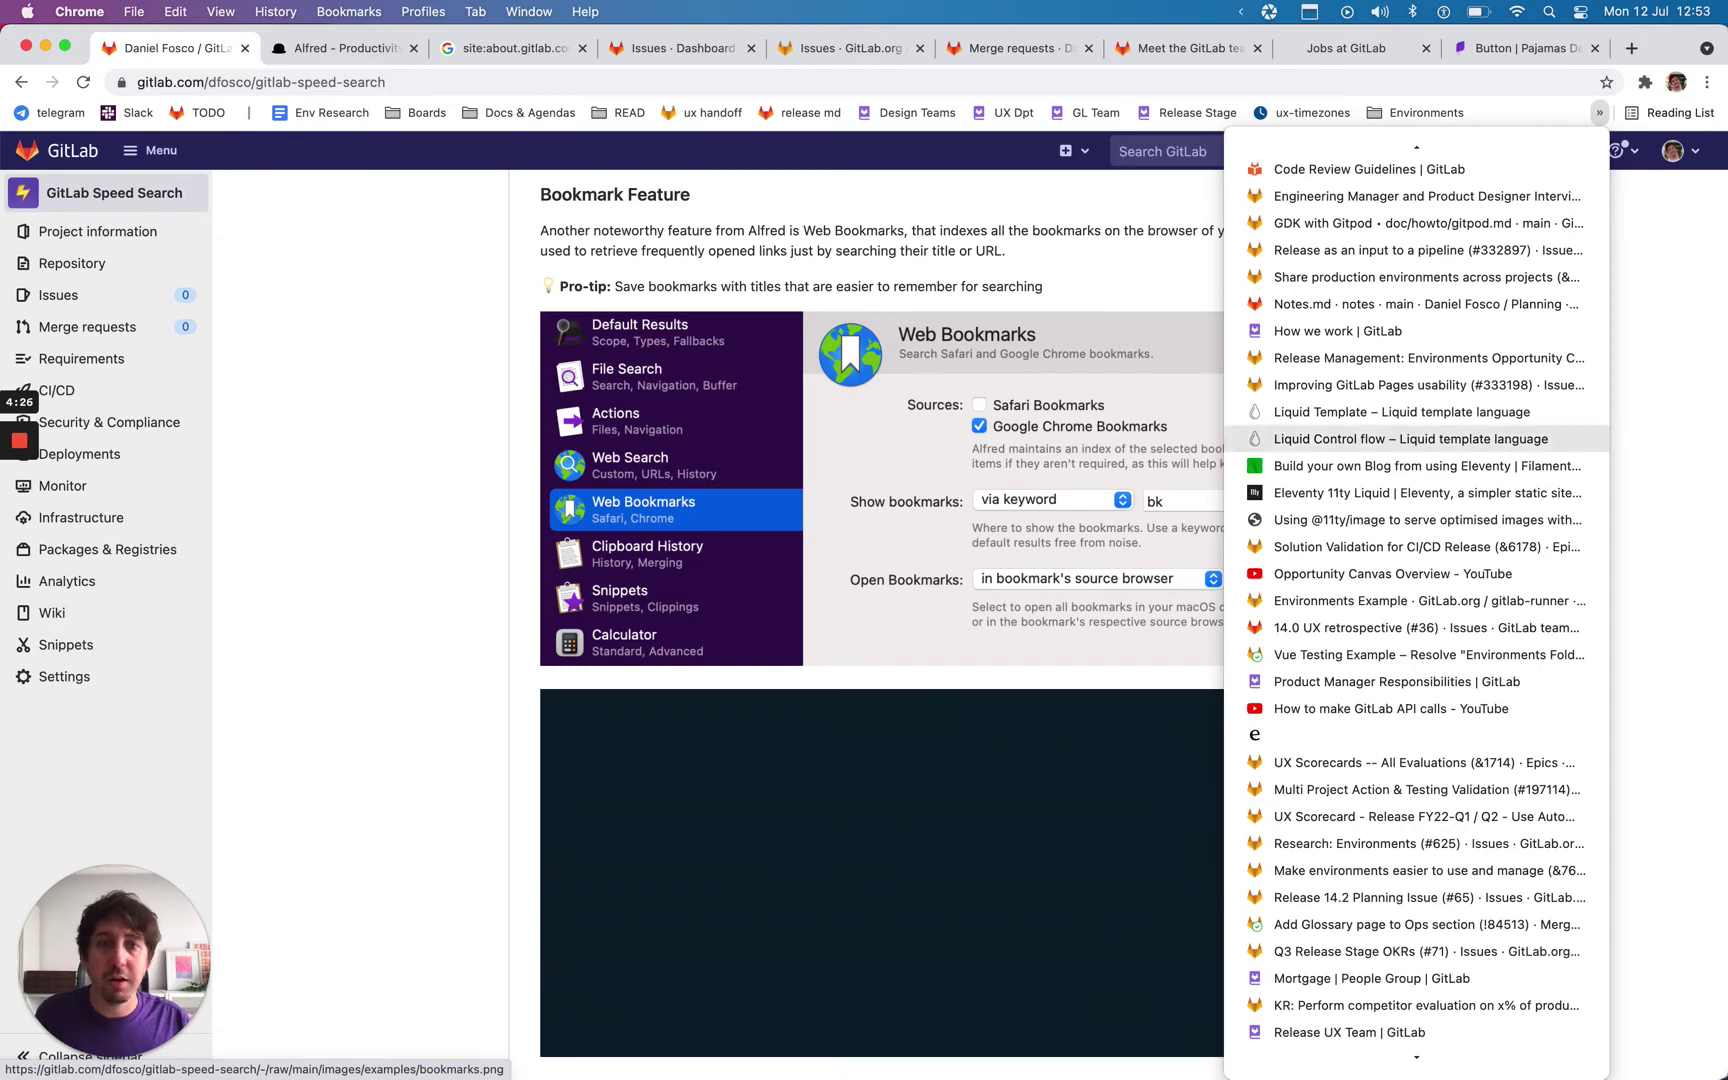
click(374, 530)
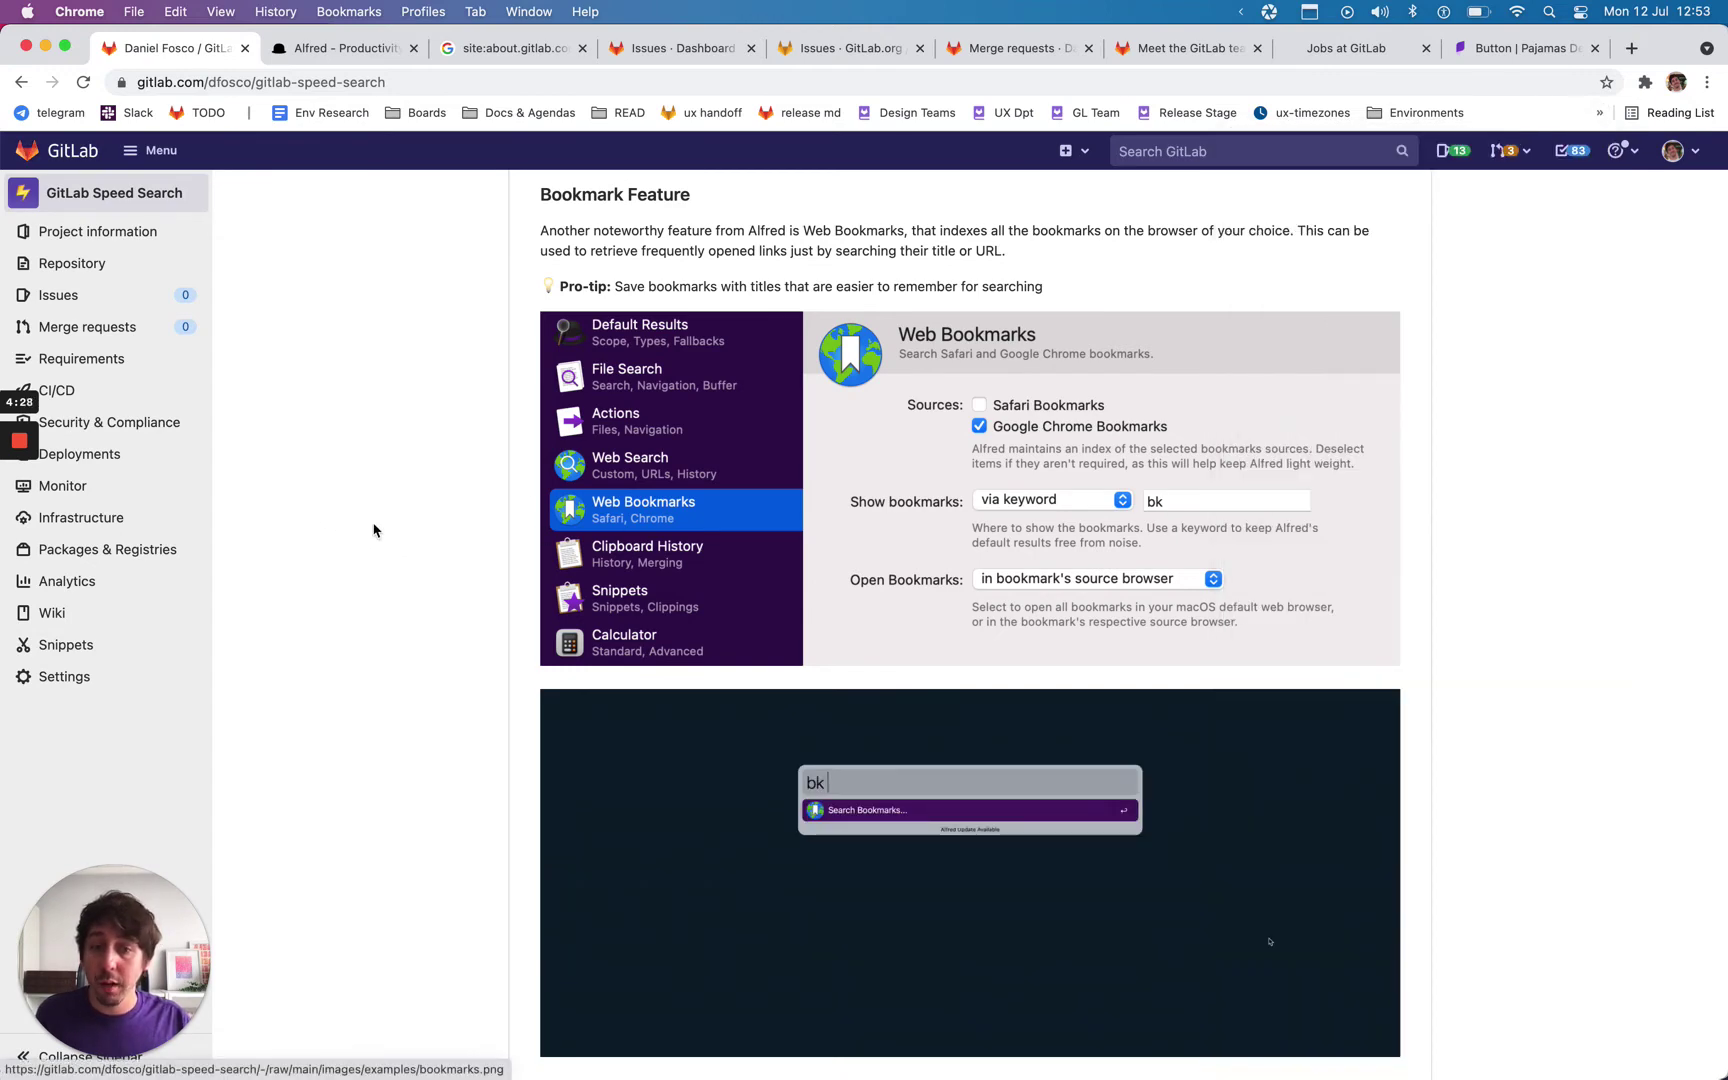
Step: Search bookmarks in Alfred for 'bk release okr', then dismiss it
key(alt+space)
text(bk)
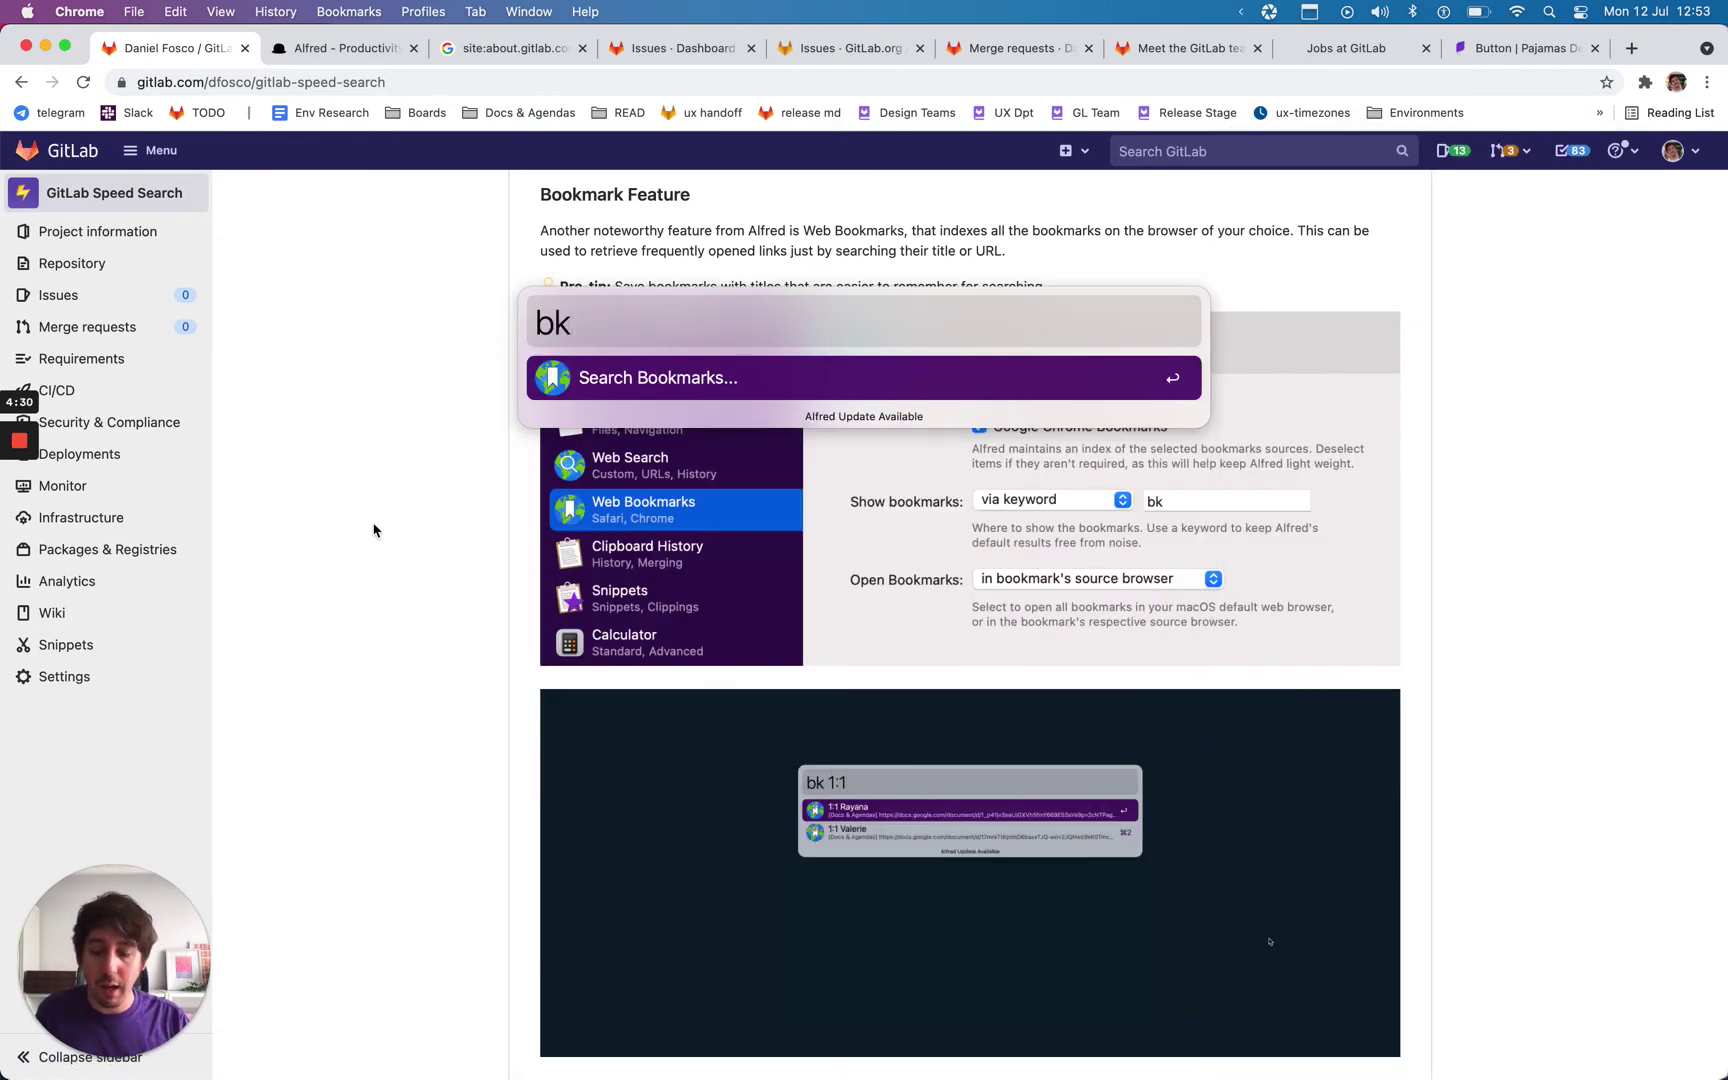
text( release okr)
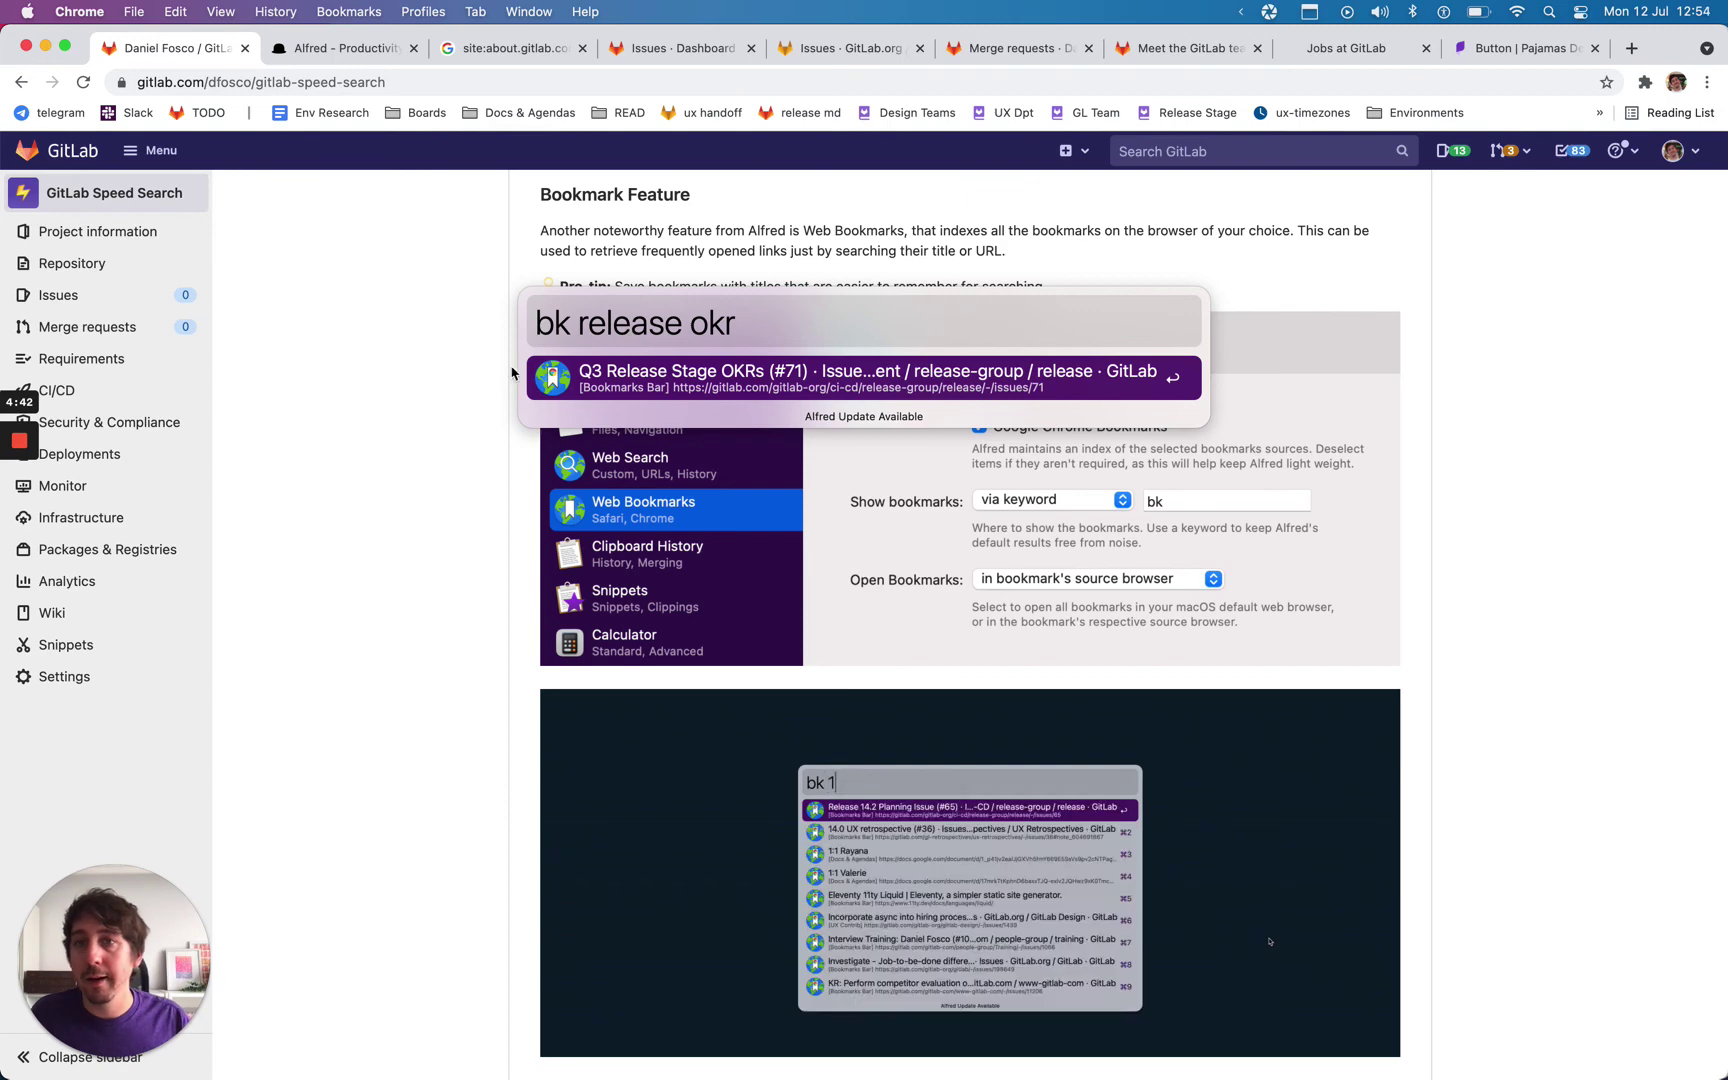
key(Escape)
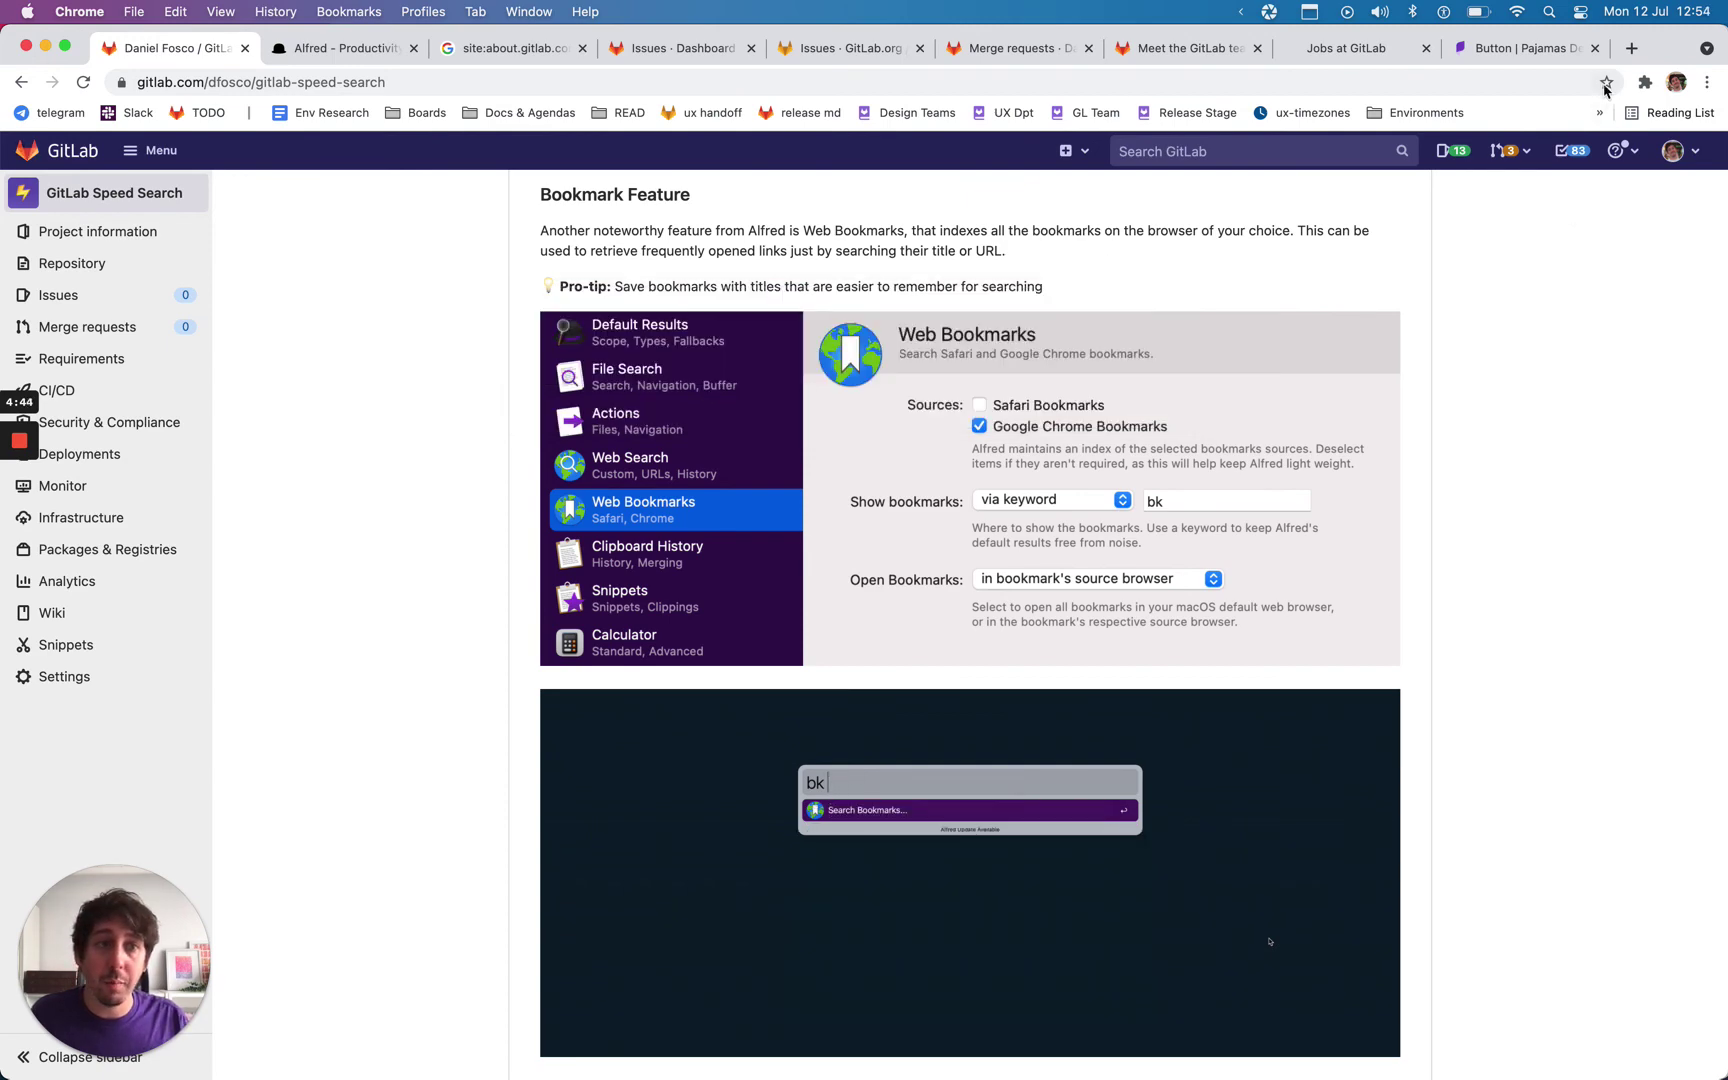
Step: Bookmark the page, replacing the owner prefix in its name with 'Alfred Shortcuts -'
click(1606, 82)
click(1478, 118)
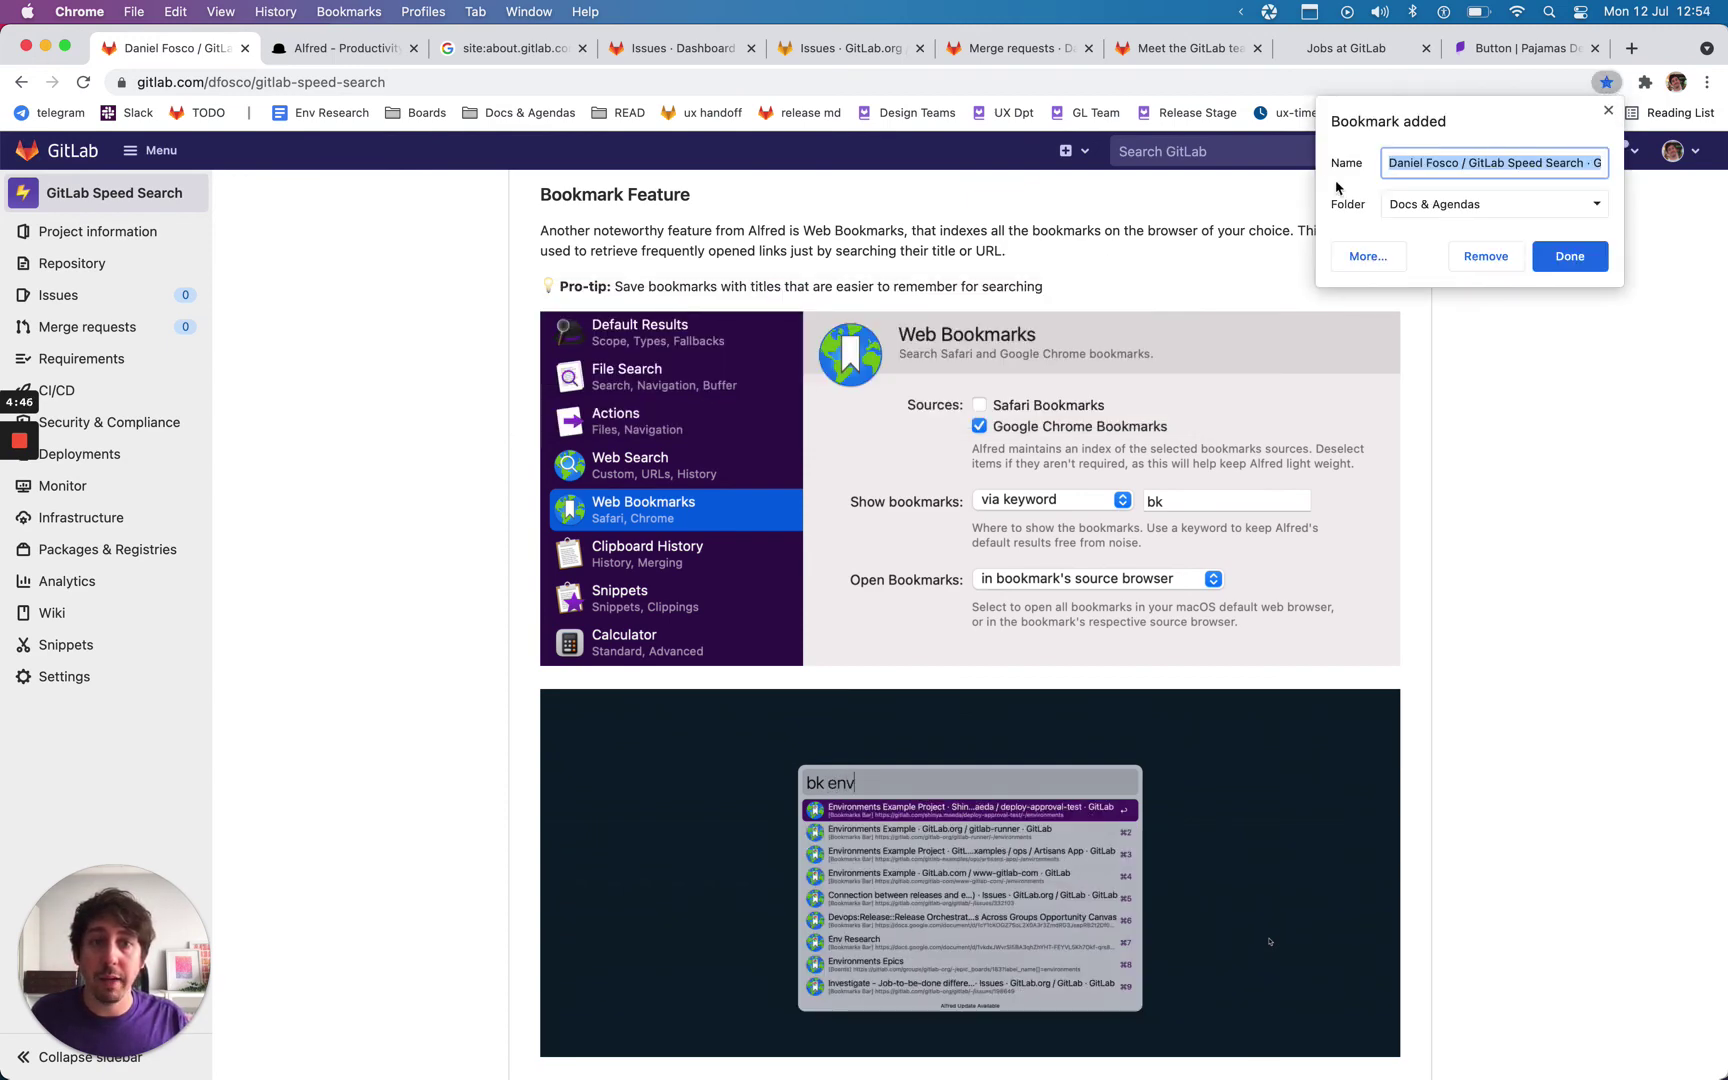
key(Left)
key(shift+alt+Right)
key(shift+alt+Right)
key(shift+alt+Right)
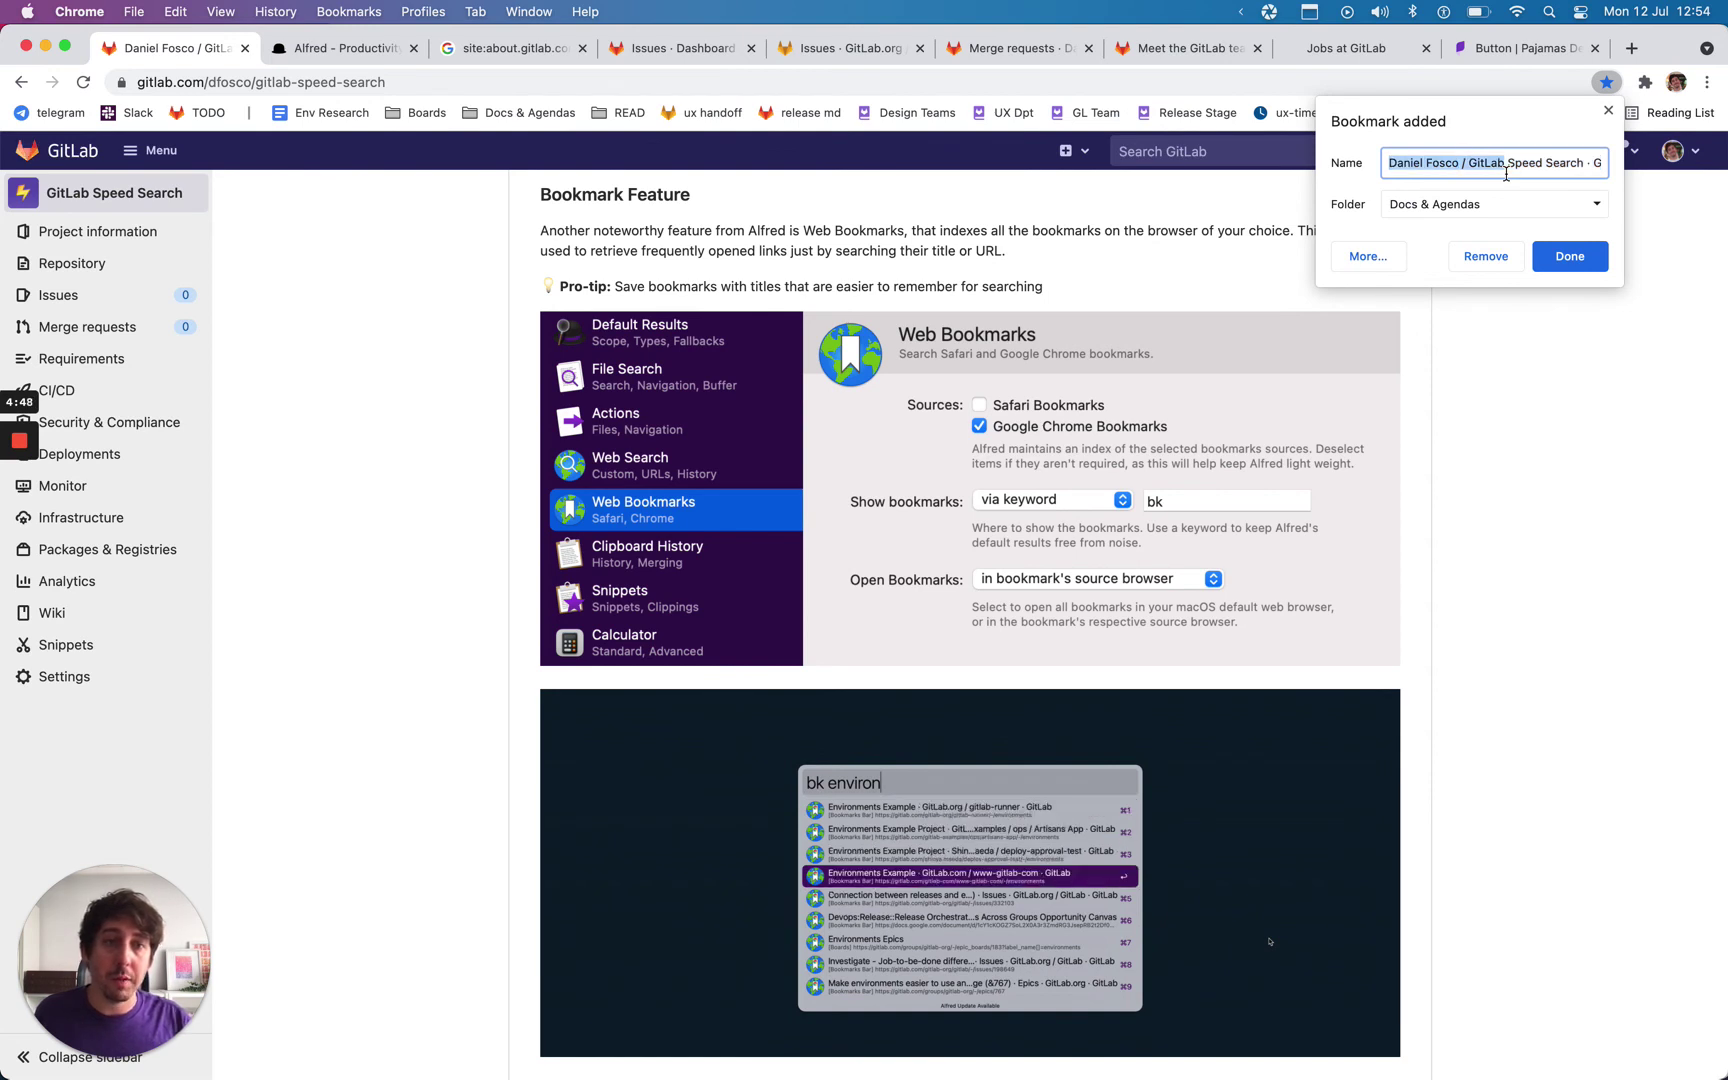
text(Alfred )
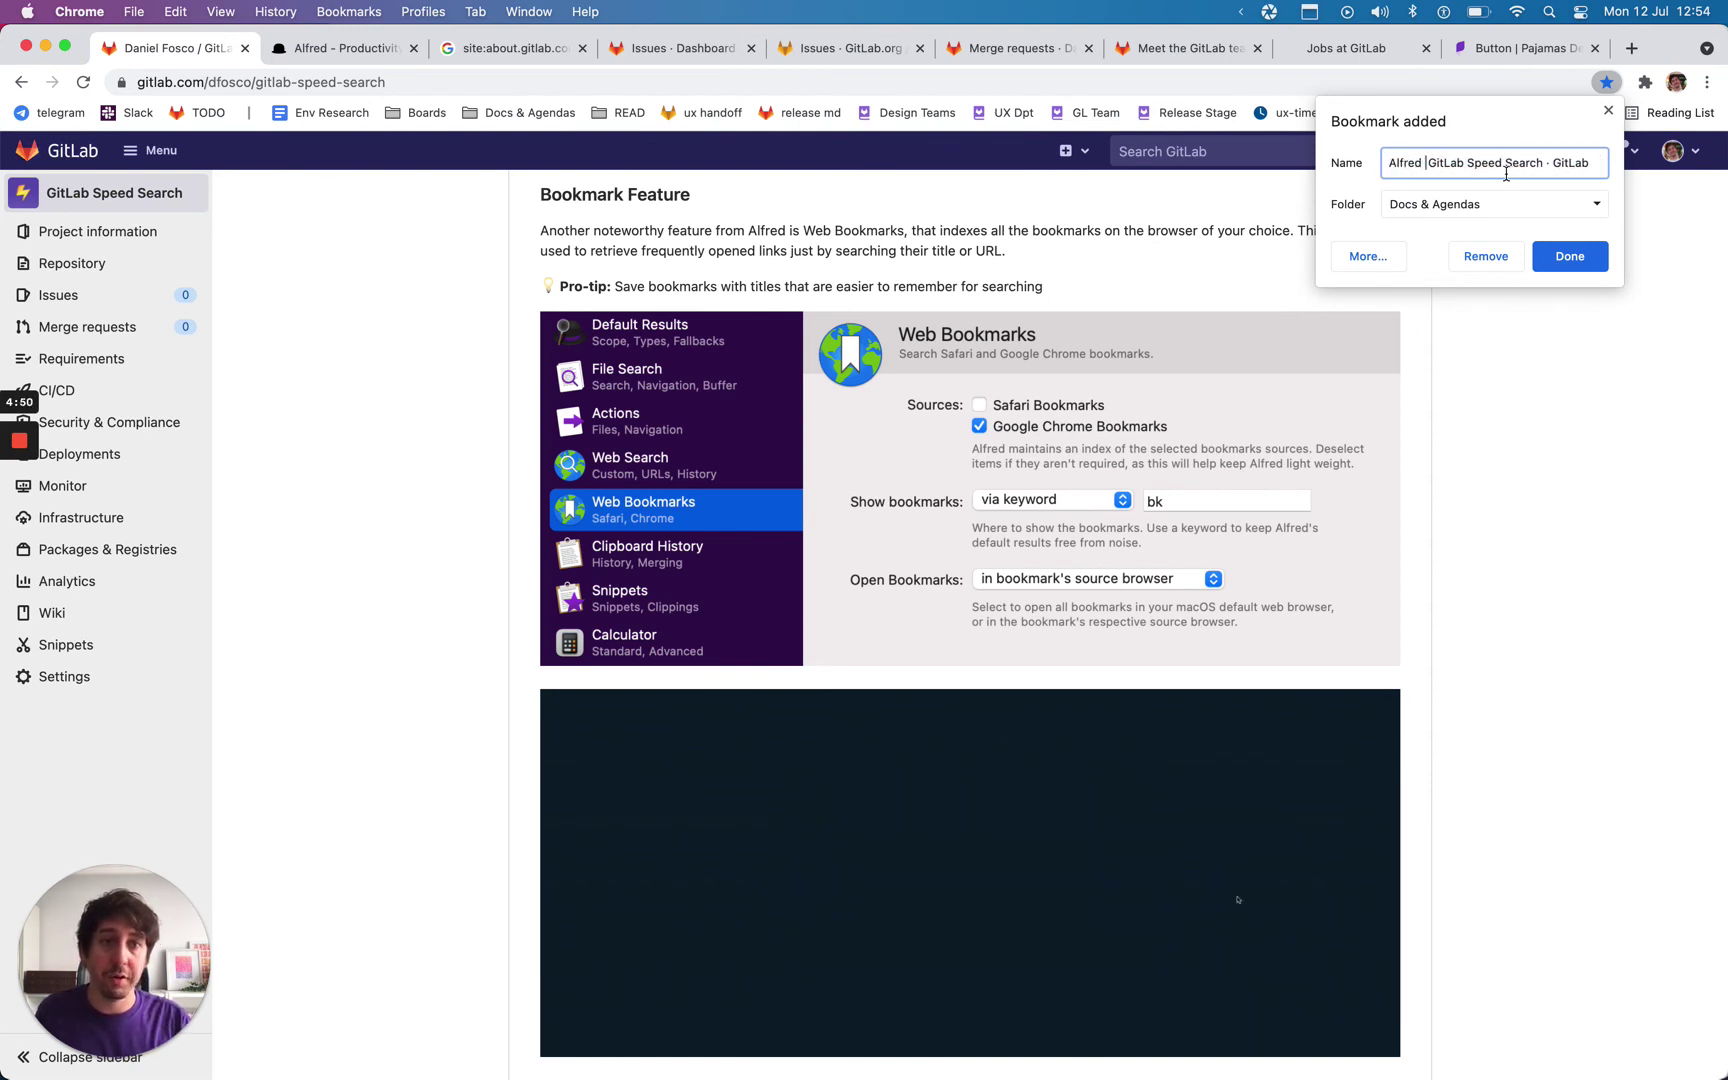
text(Shortcut)
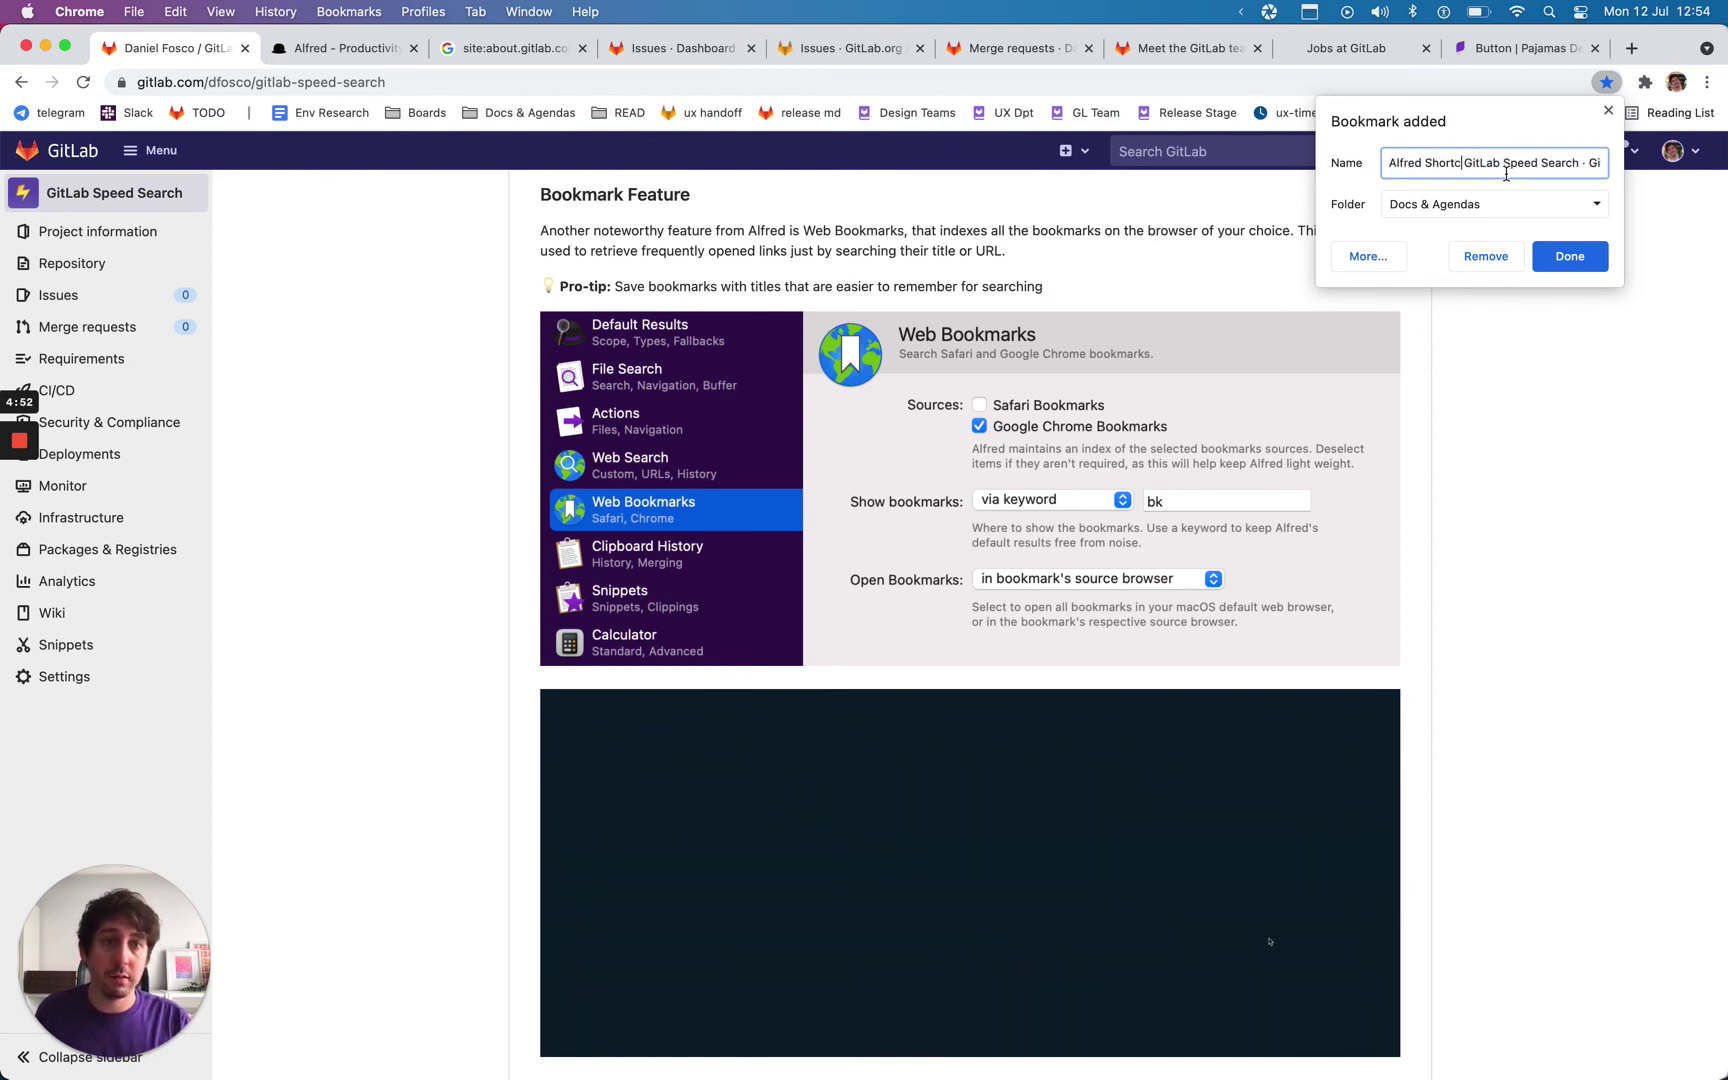
text(s -)
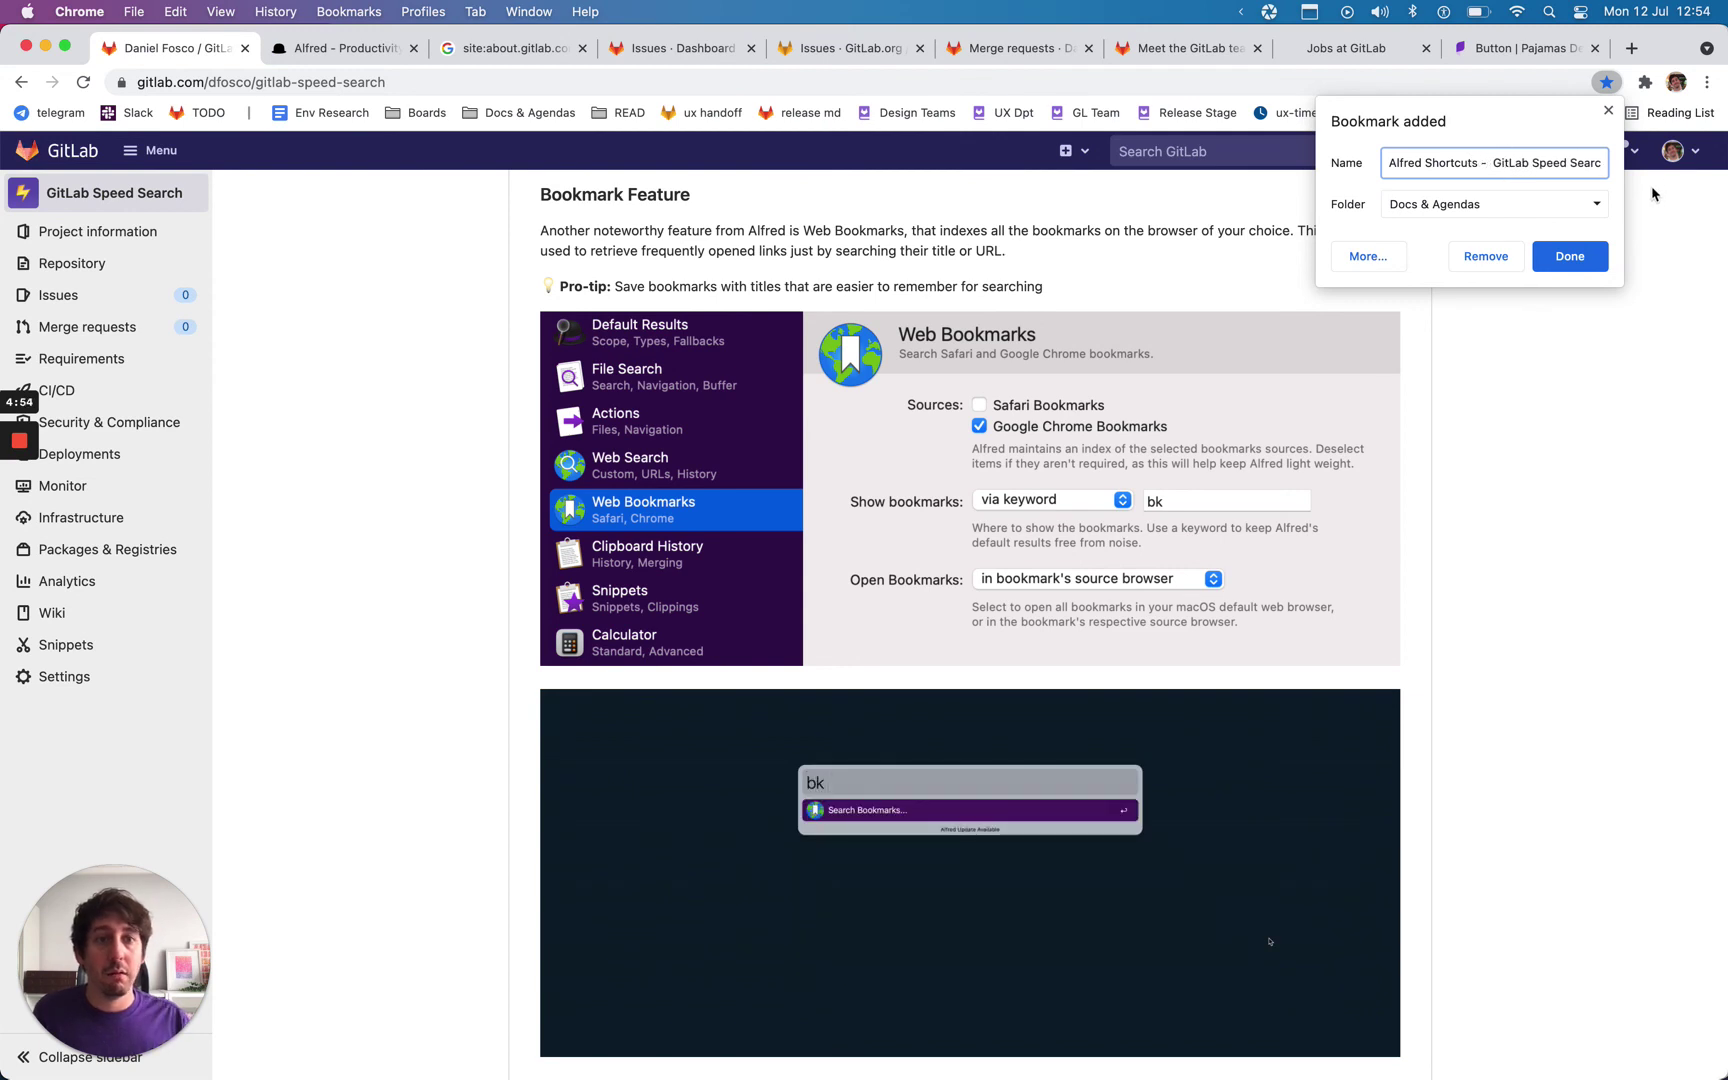
click(1569, 256)
Step: Check Alfred's 'bk' bookmark search, then scroll the README back to the top
key(alt+space)
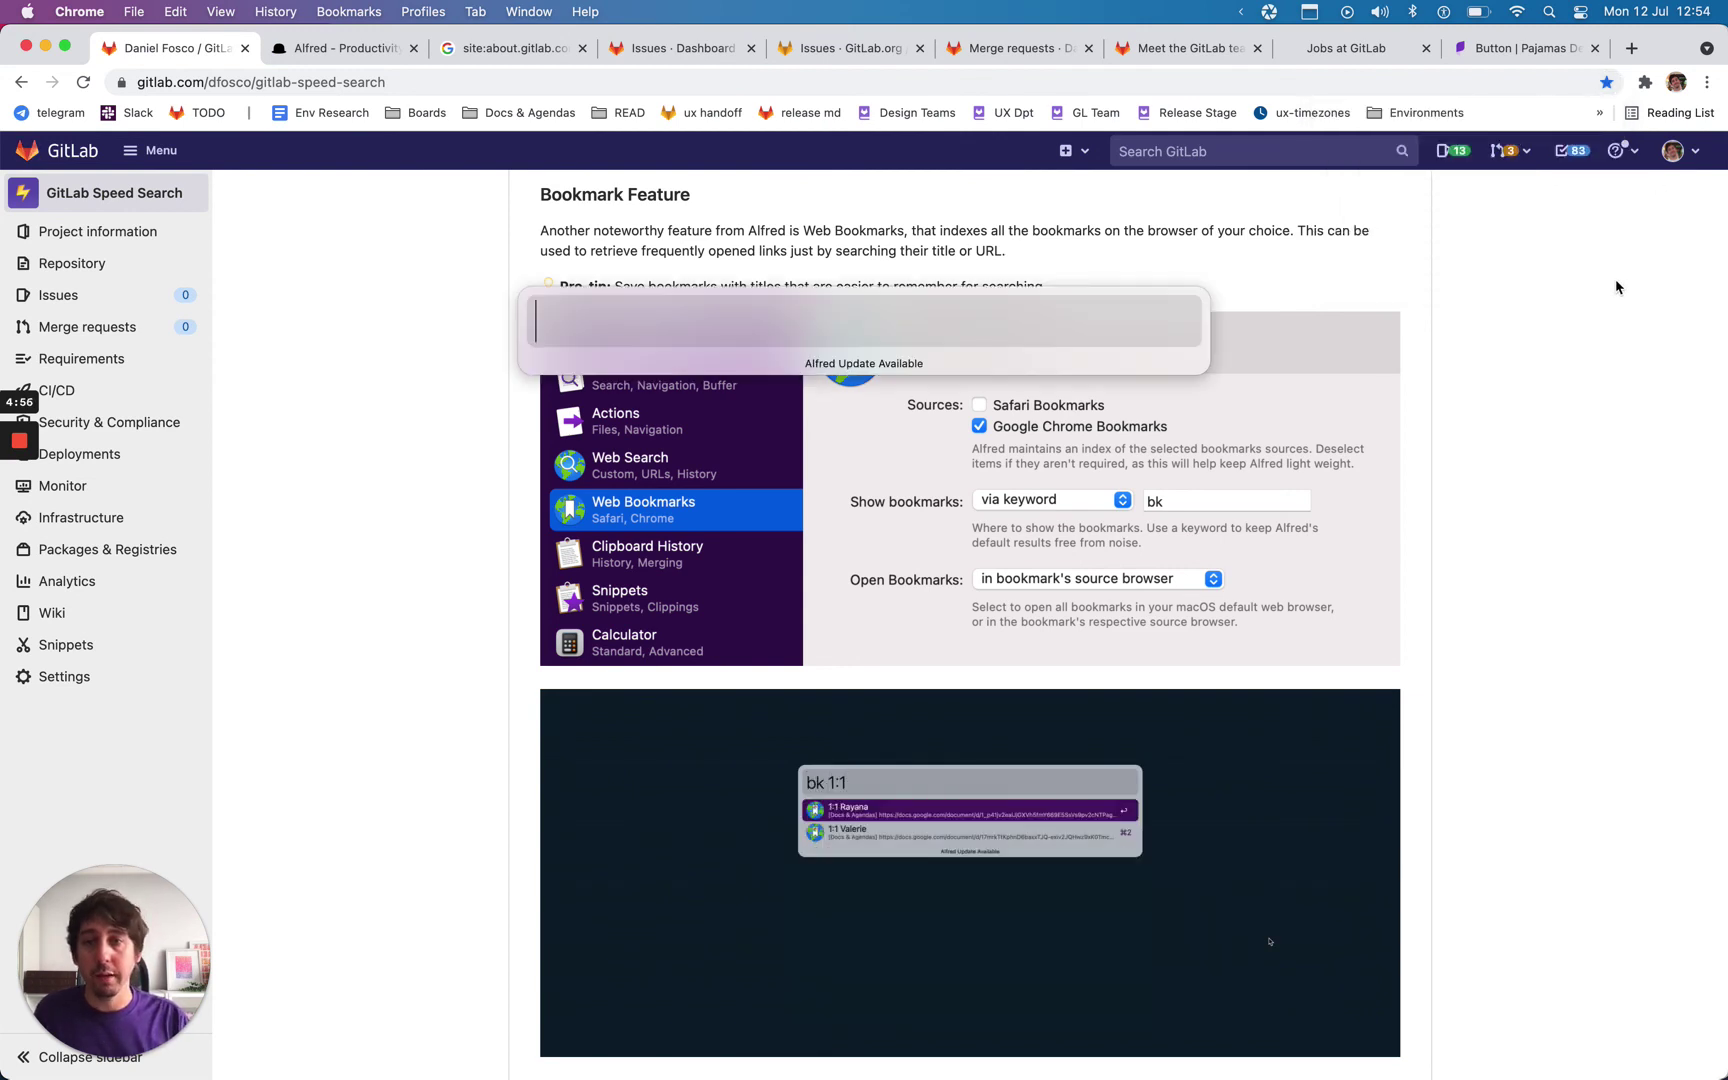
text(bk)
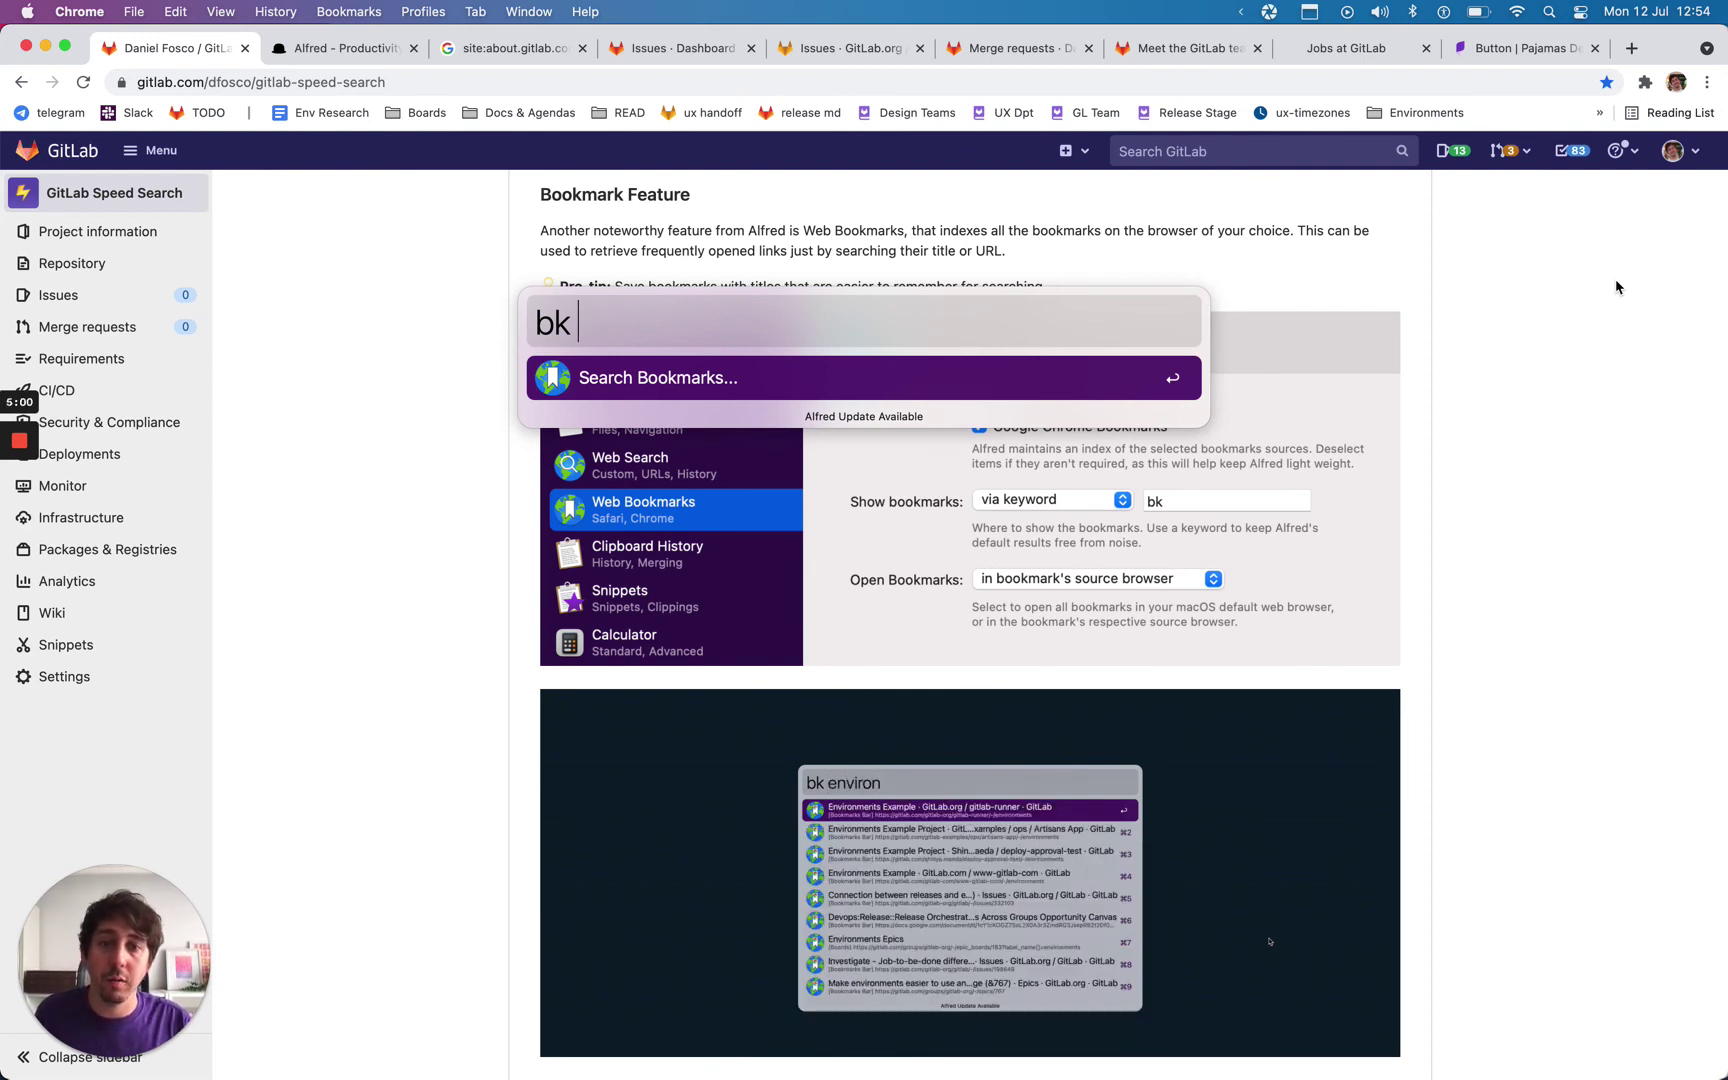
key(Escape)
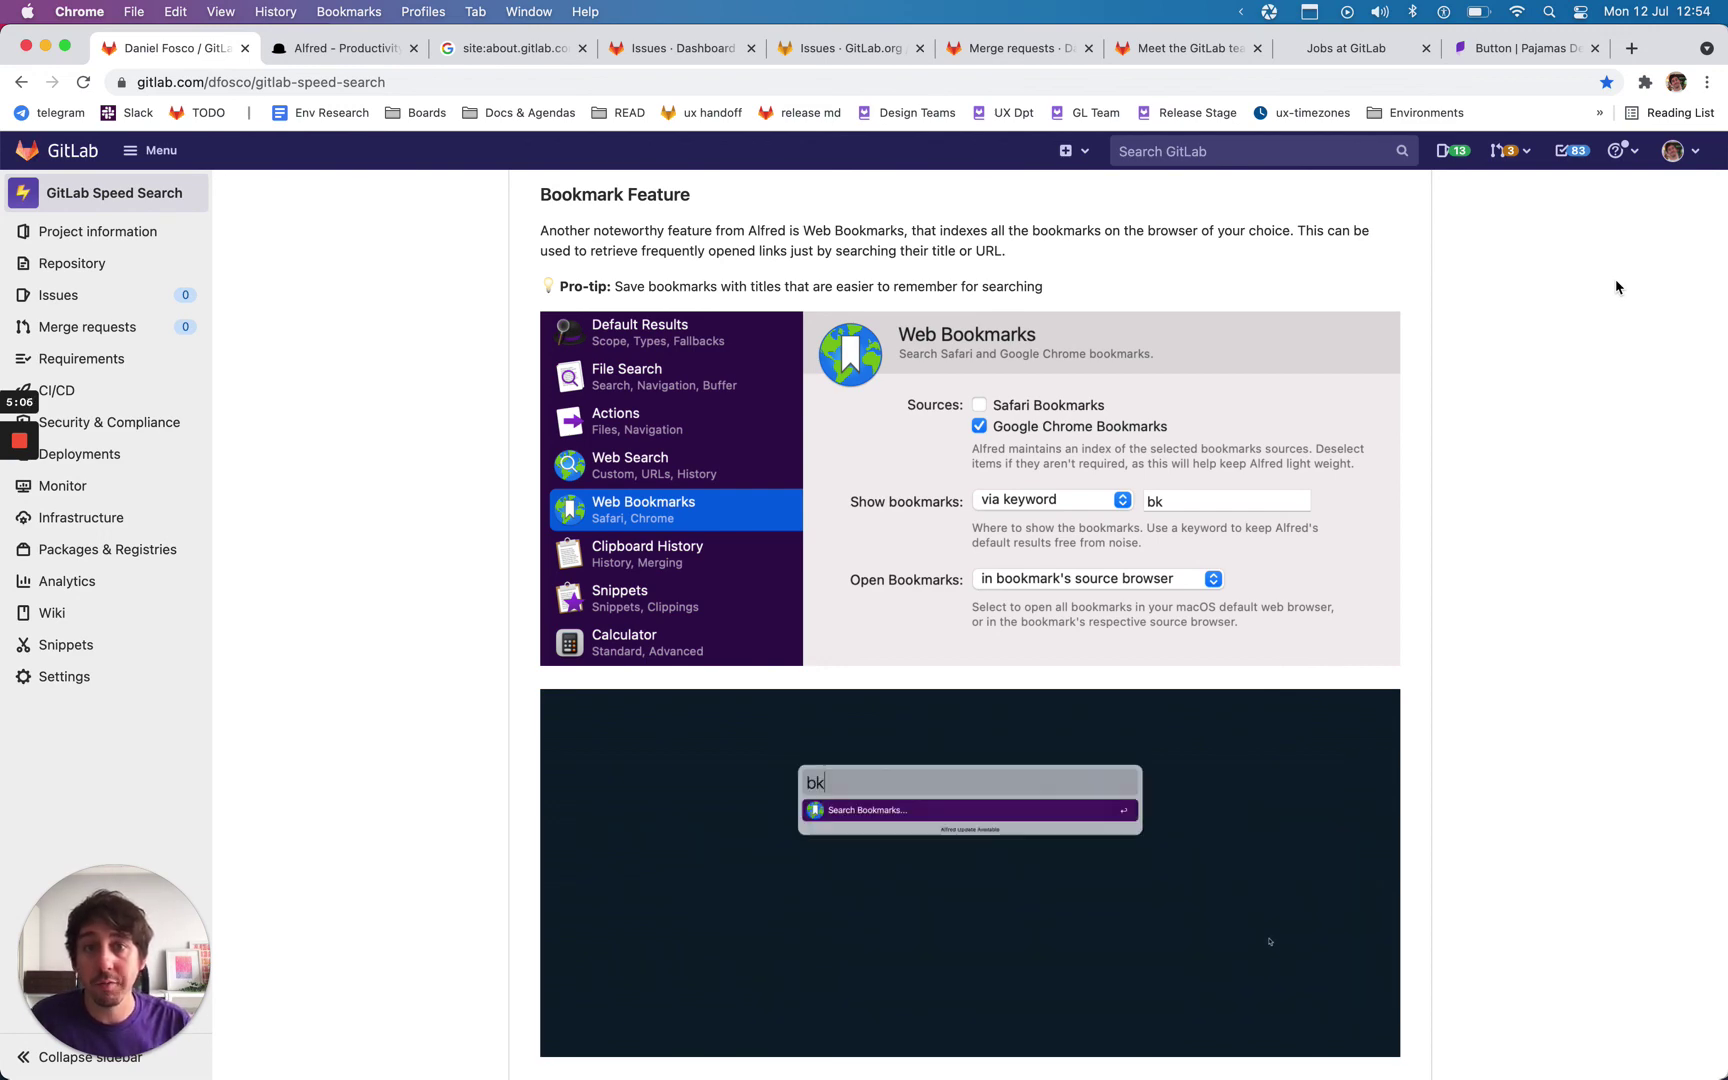
scroll(1350, 366, up, 3)
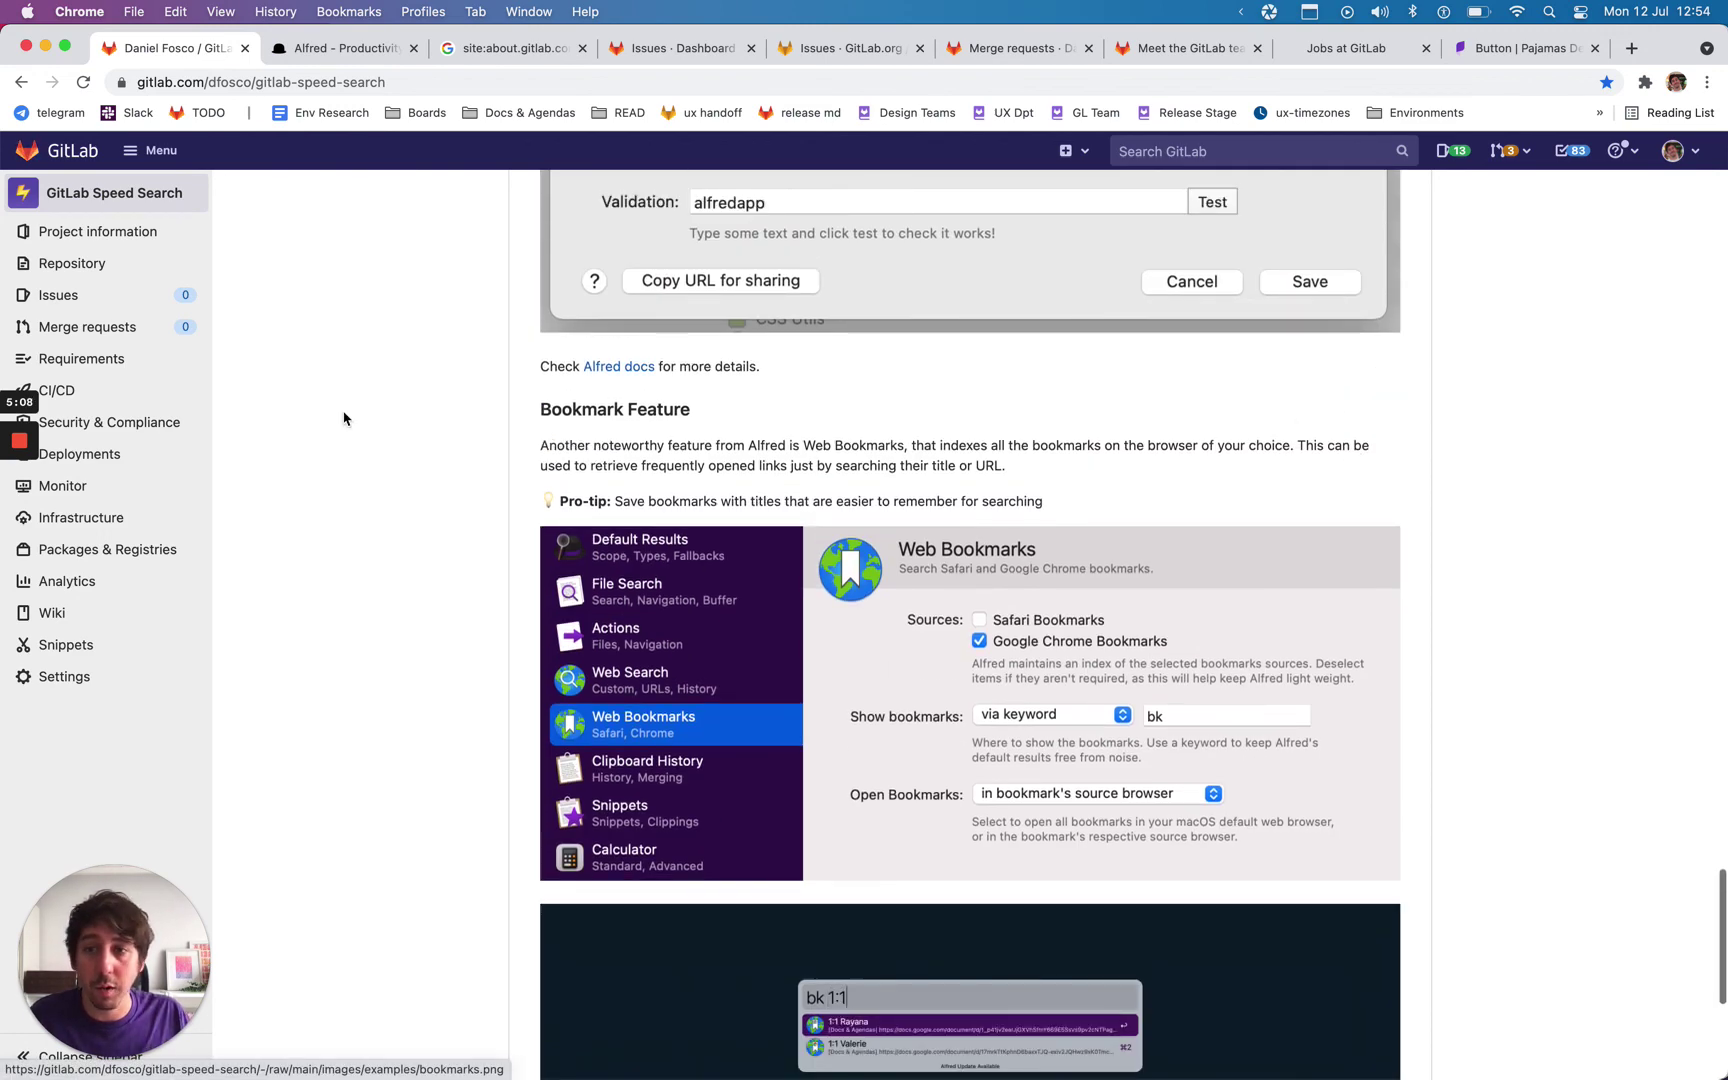
scroll(505, 285, up, 7)
scroll(484, 292, up, 20)
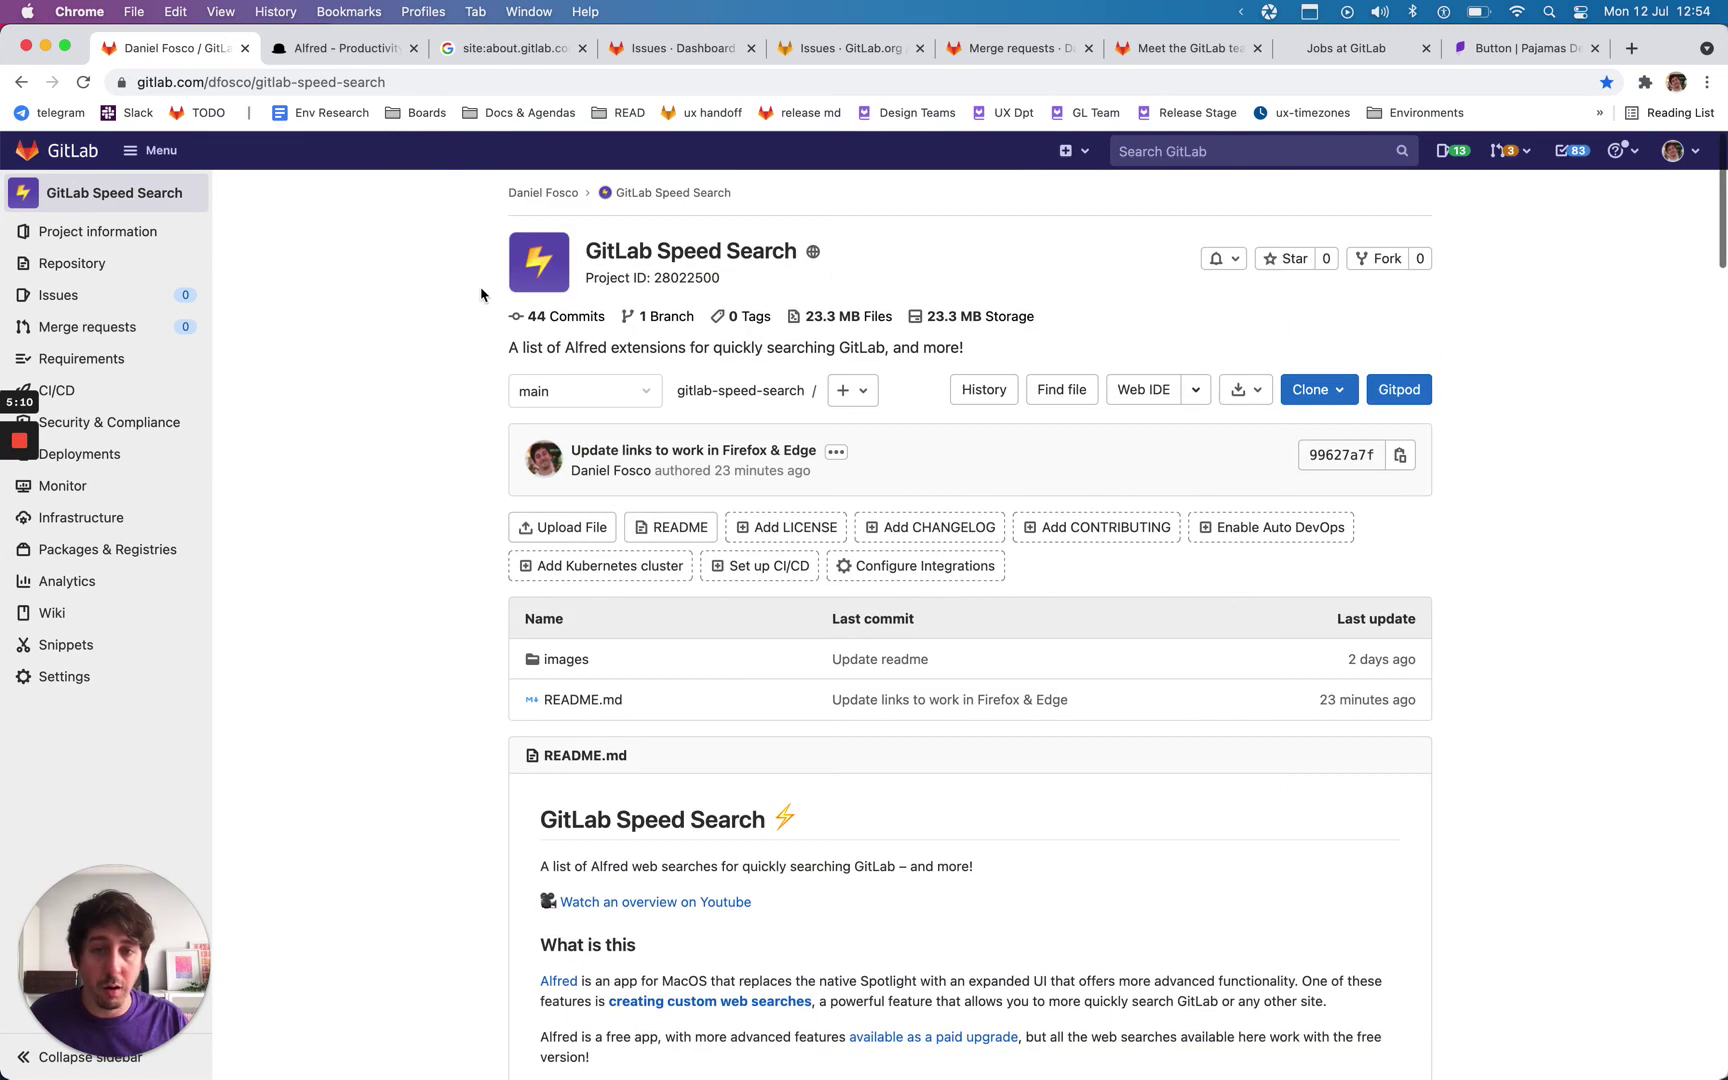